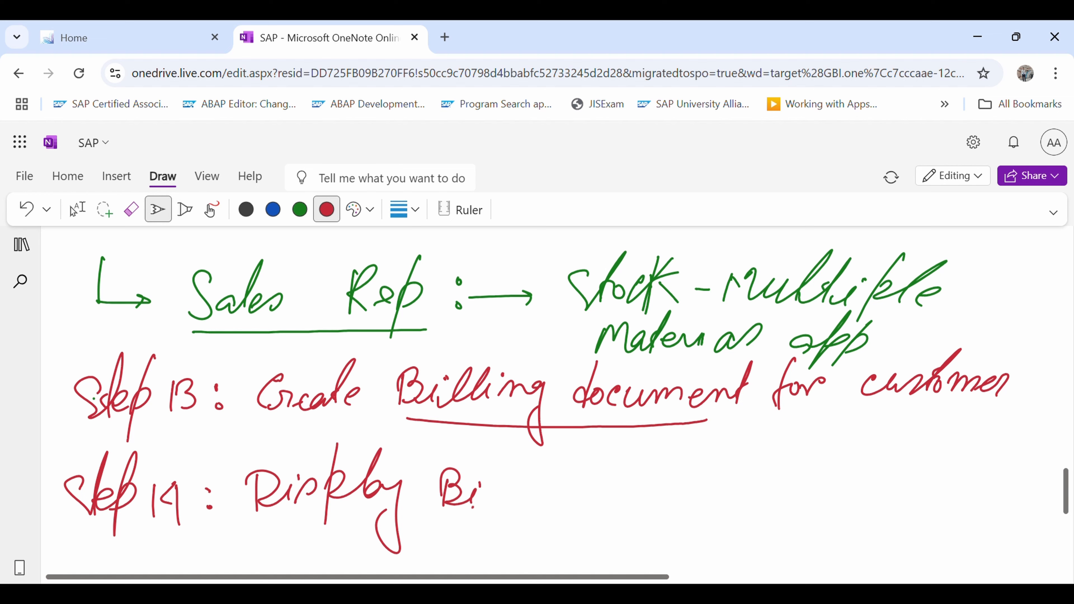
Complete the handwritten Step 14 line in red ink so it reads "Display Billing doc & post customer inv."
mouse_move(616, 459)
mouse_down()
mouse_move(594, 511)
mouse_move(627, 491)
mouse_up()
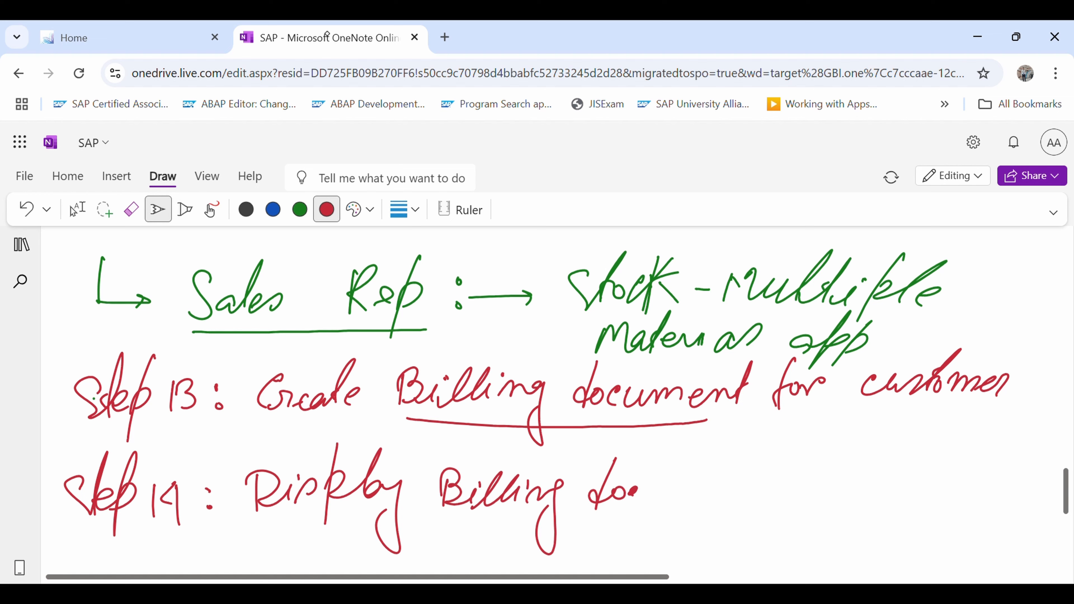
drag(692, 472, 676, 525)
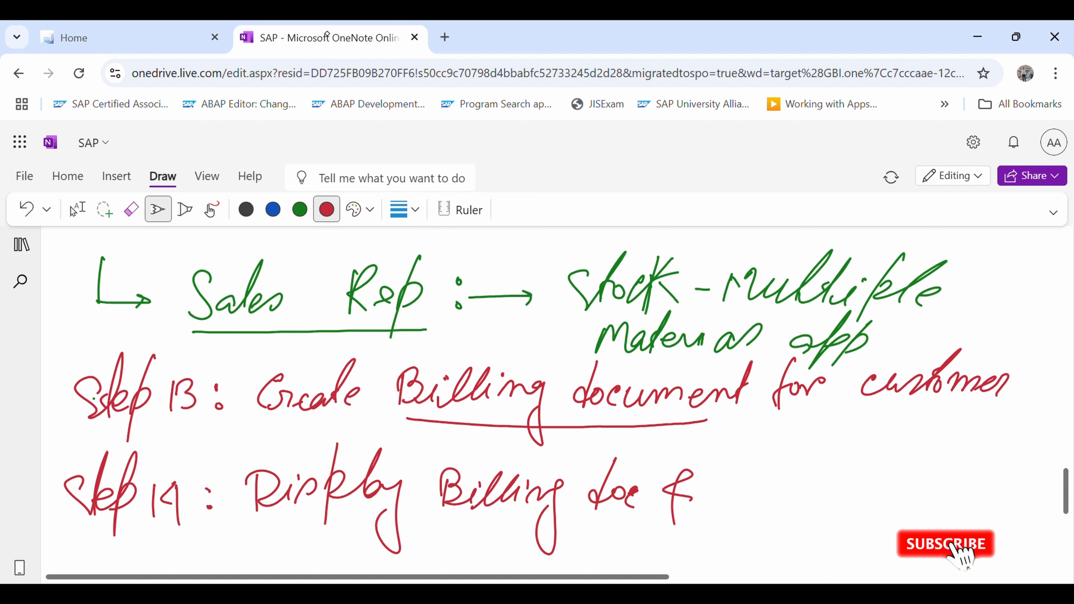
mouse_move(737, 455)
mouse_down()
mouse_move(711, 538)
mouse_move(719, 513)
mouse_up()
drag(749, 487, 792, 505)
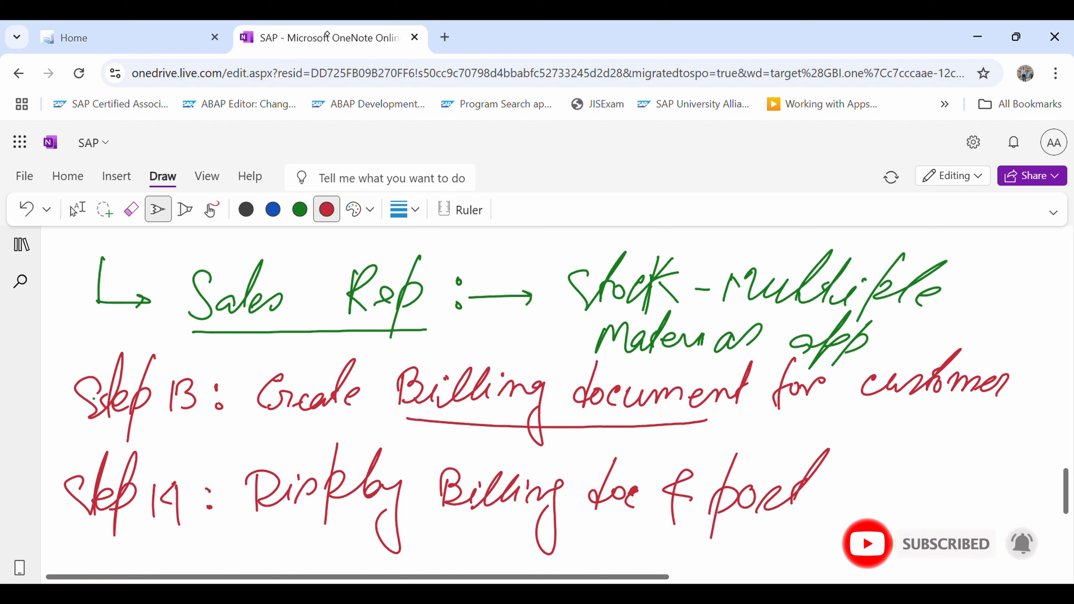
mouse_move(856, 477)
mouse_down()
mouse_move(862, 500)
mouse_move(879, 478)
mouse_move(894, 501)
mouse_move(948, 491)
mouse_move(971, 472)
mouse_move(975, 486)
mouse_up()
drag(976, 484, 1001, 487)
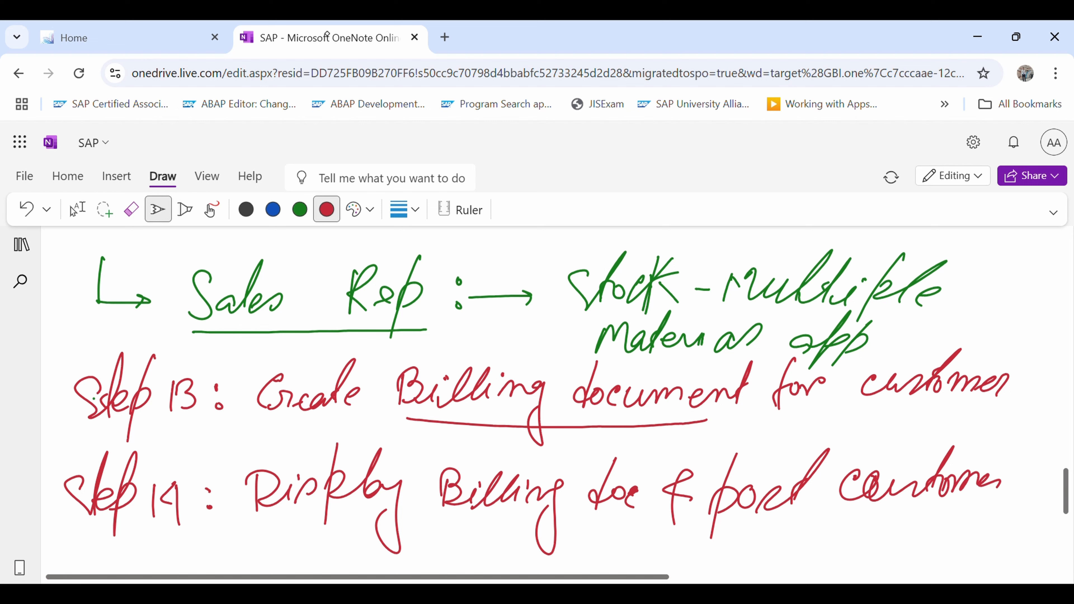
drag(841, 528, 847, 534)
mouse_move(863, 532)
mouse_down()
mouse_move(876, 518)
mouse_move(904, 527)
mouse_up()
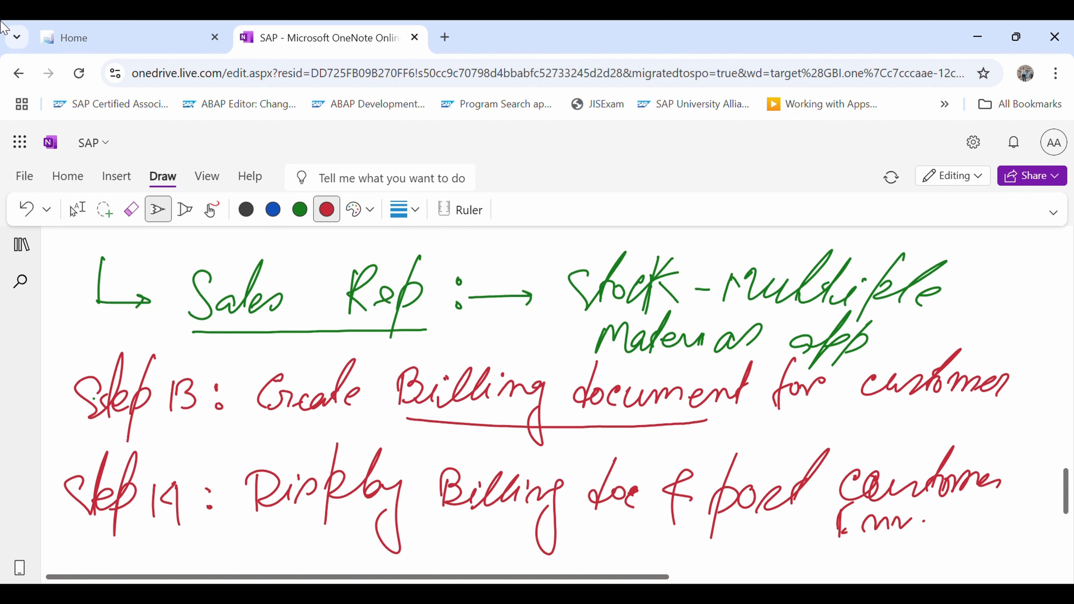
Switch to the SAP launchpad and, in Manage Billing Documents, list the billing documents for sold-to party The Bike Zone 137 JISCE
click(119, 29)
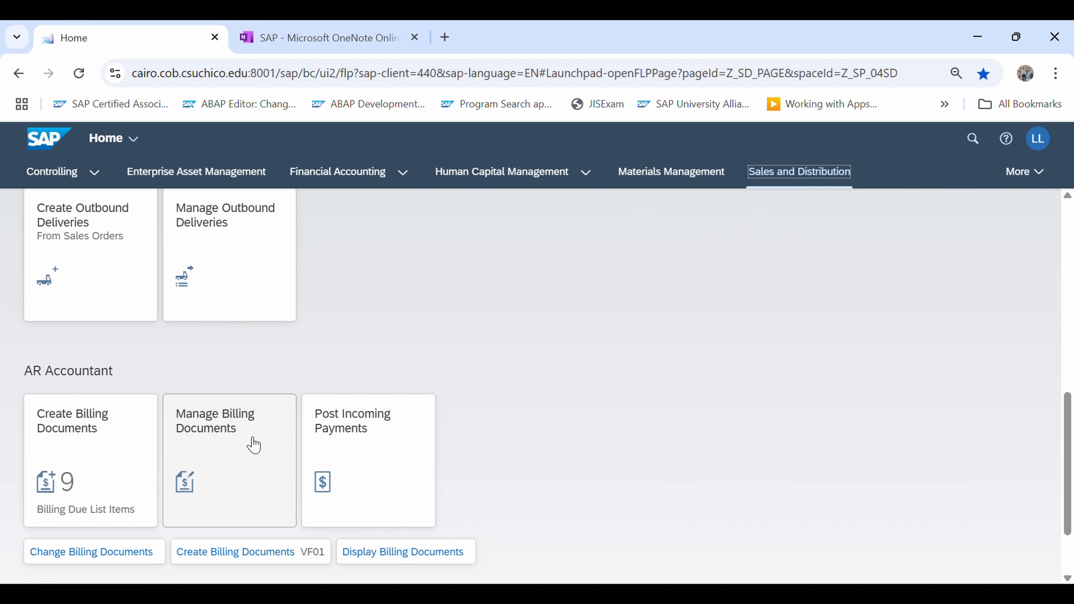
click(223, 463)
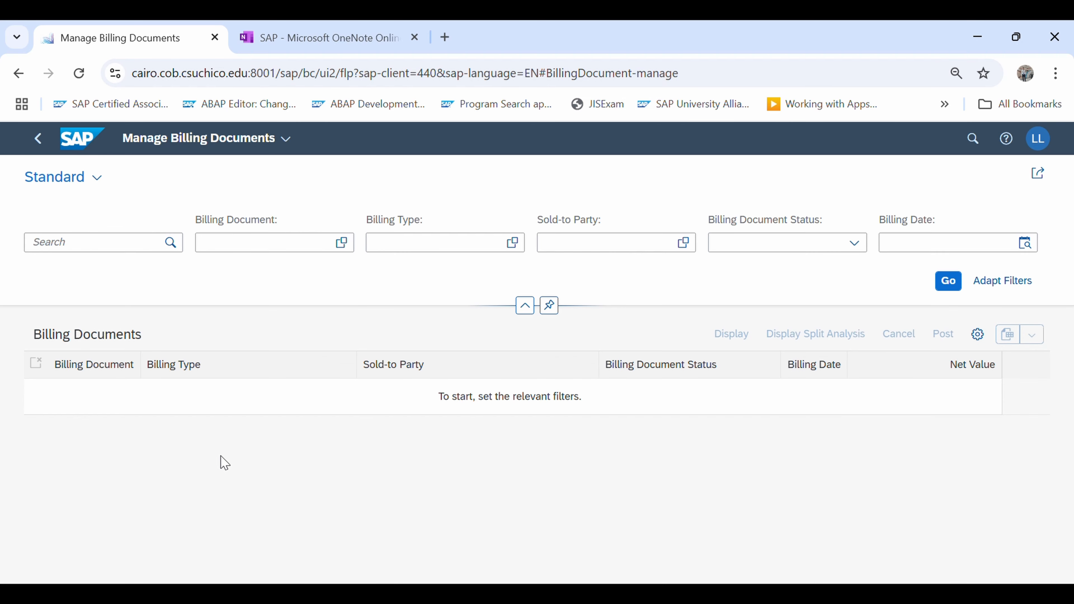
click(592, 252)
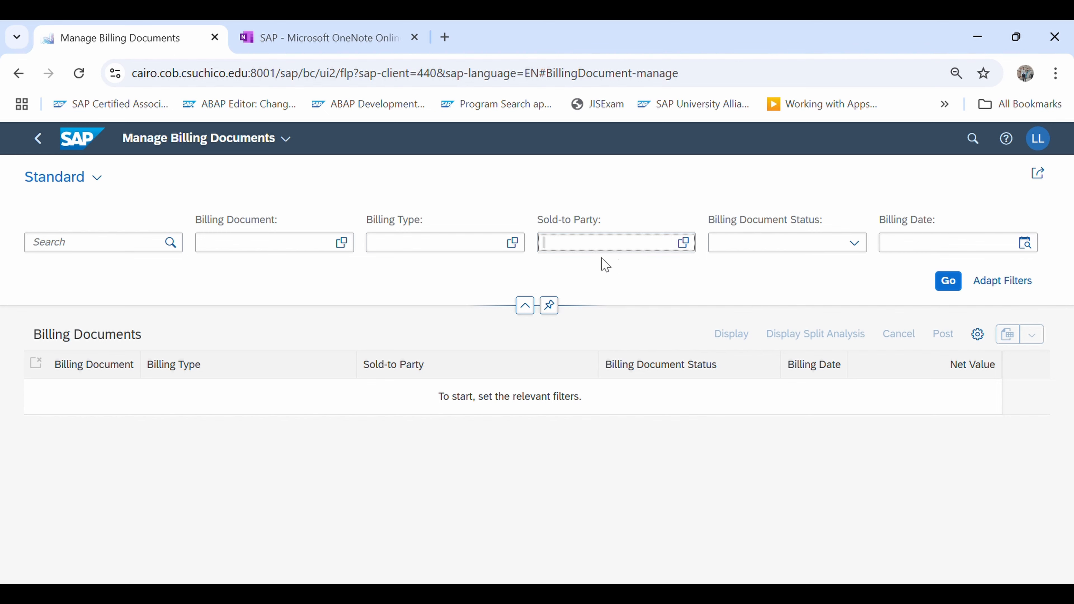
click(691, 251)
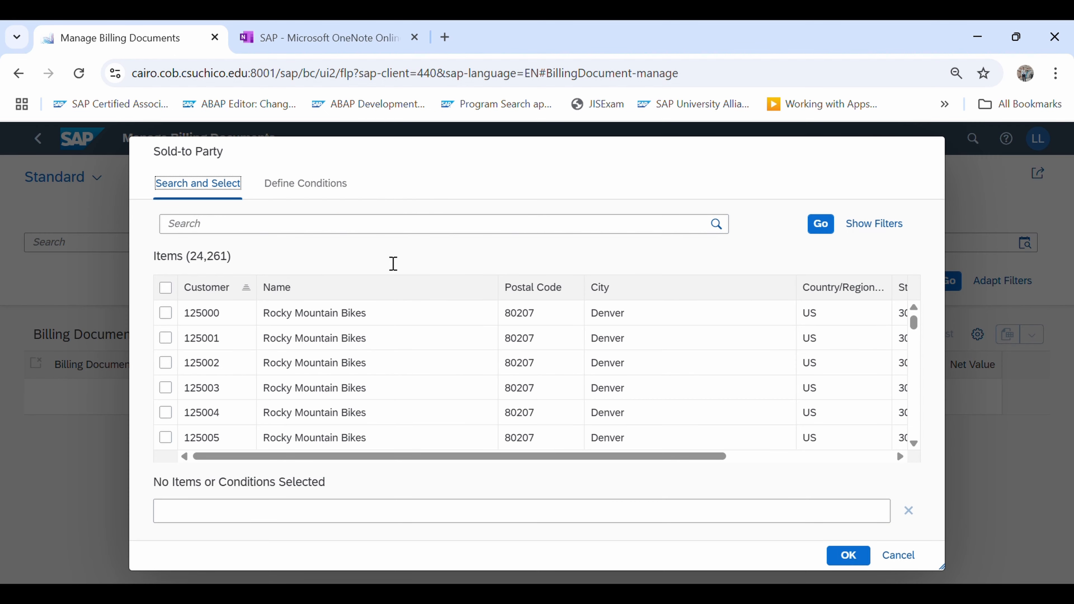
click(304, 232)
text(the bike zone 137)
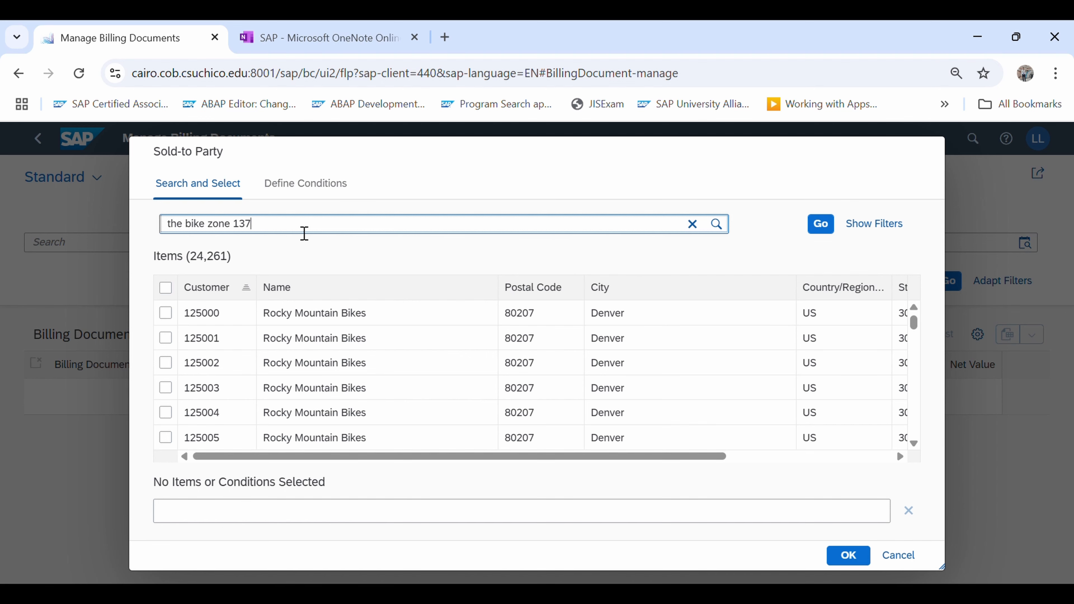
click(823, 226)
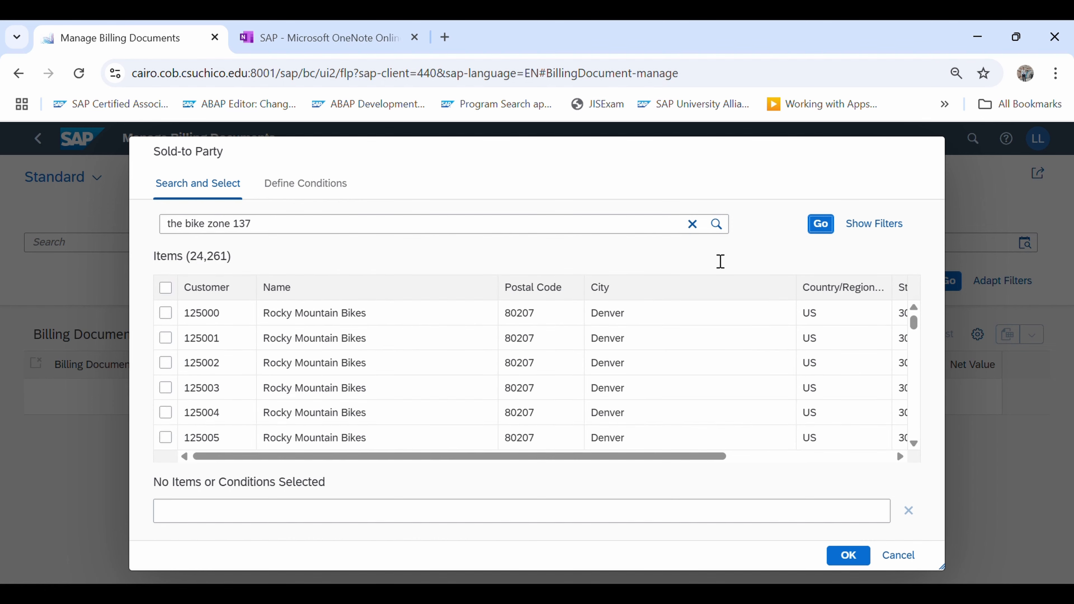
click(349, 344)
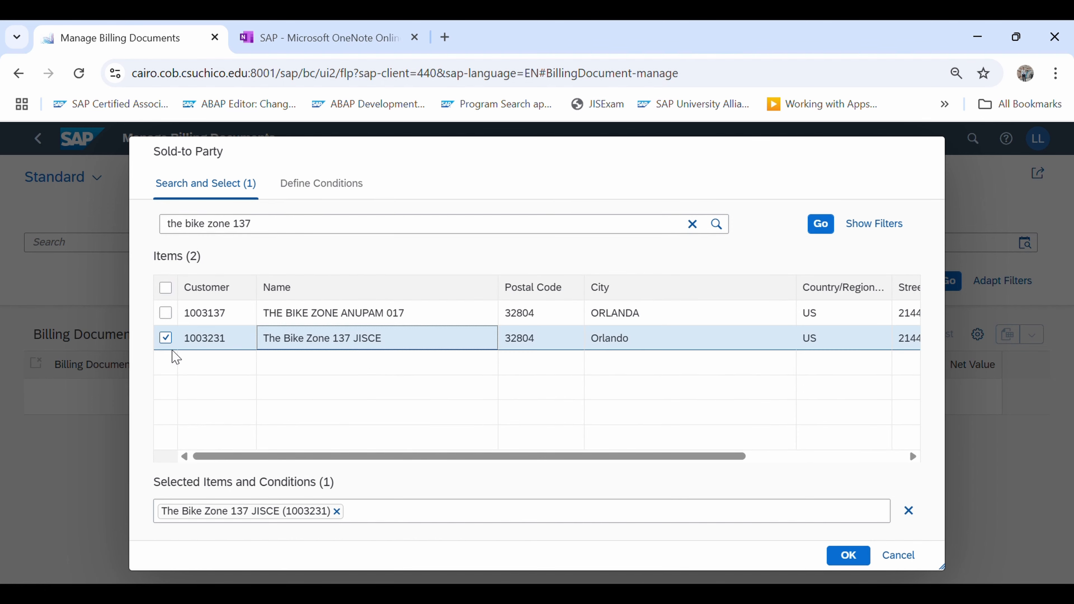
click(853, 561)
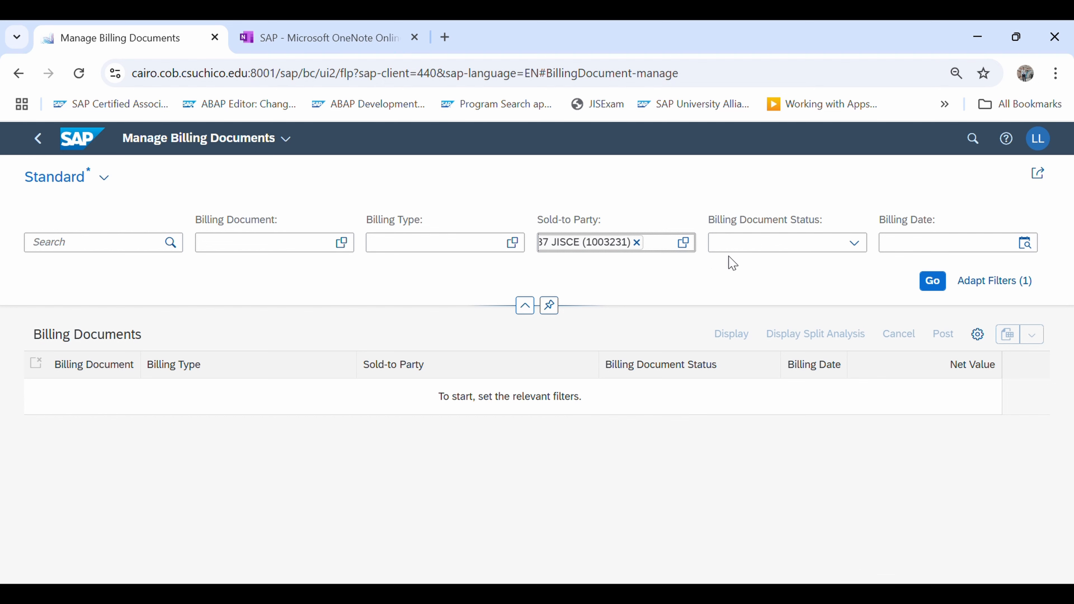
click(933, 281)
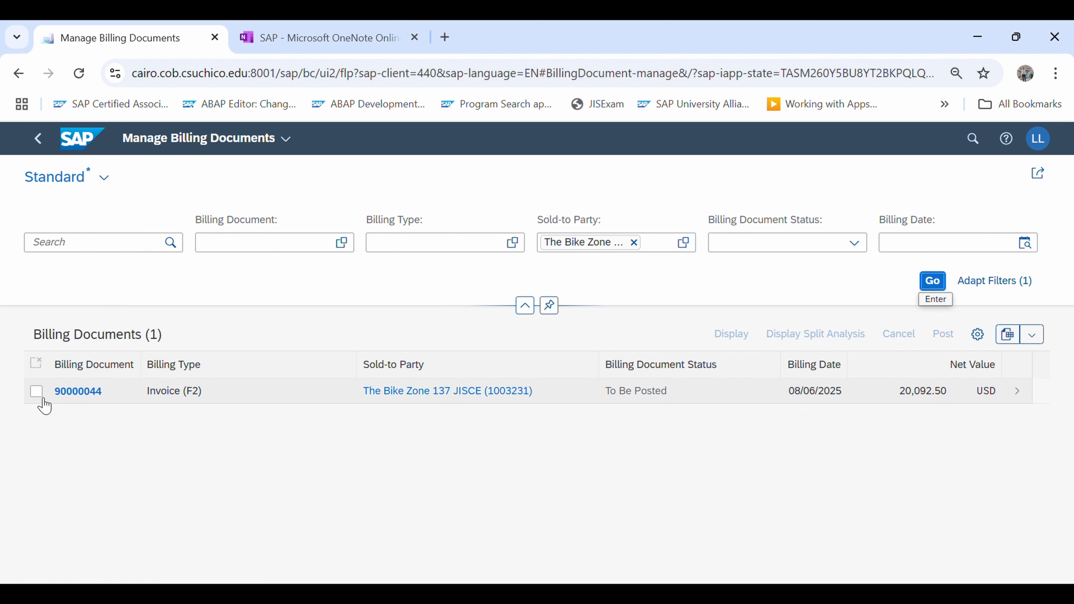
Display the listed invoice, examine its details down to the process flow, and return to the billing documents list
click(40, 393)
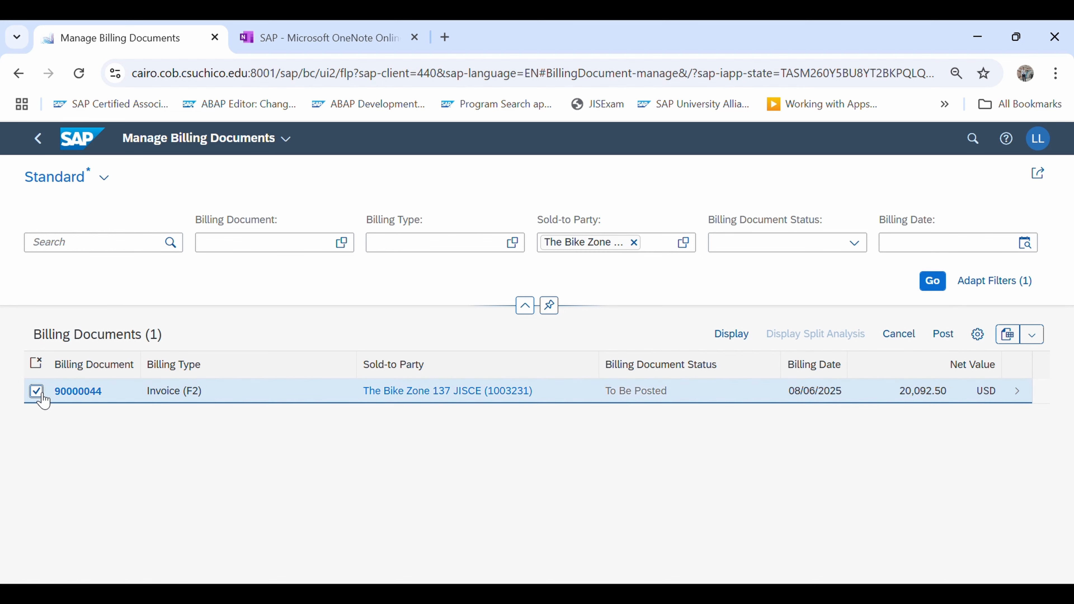
click(738, 343)
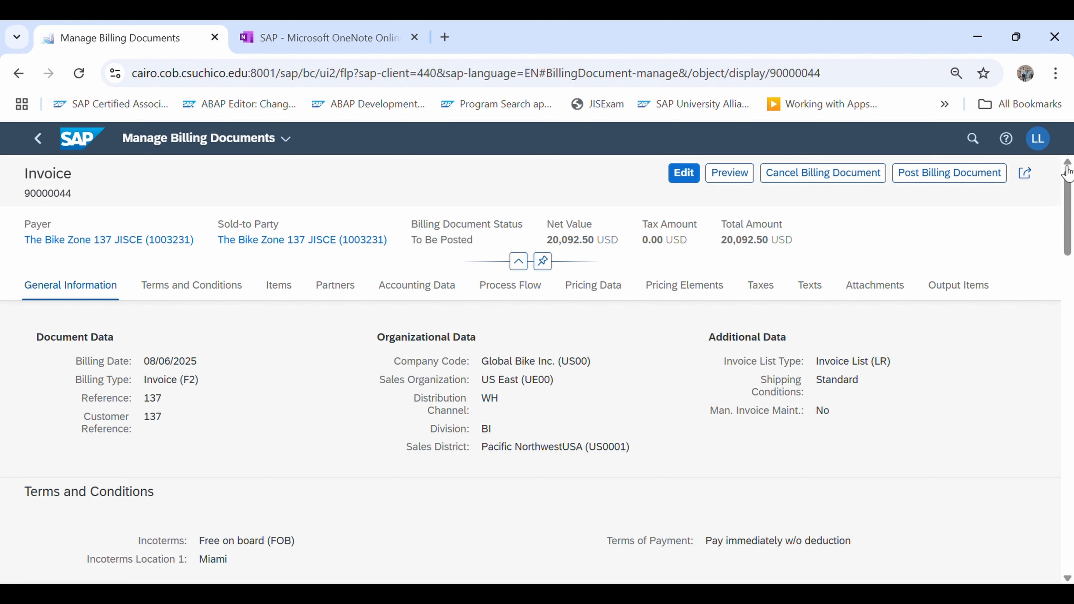
drag(1068, 213, 1071, 383)
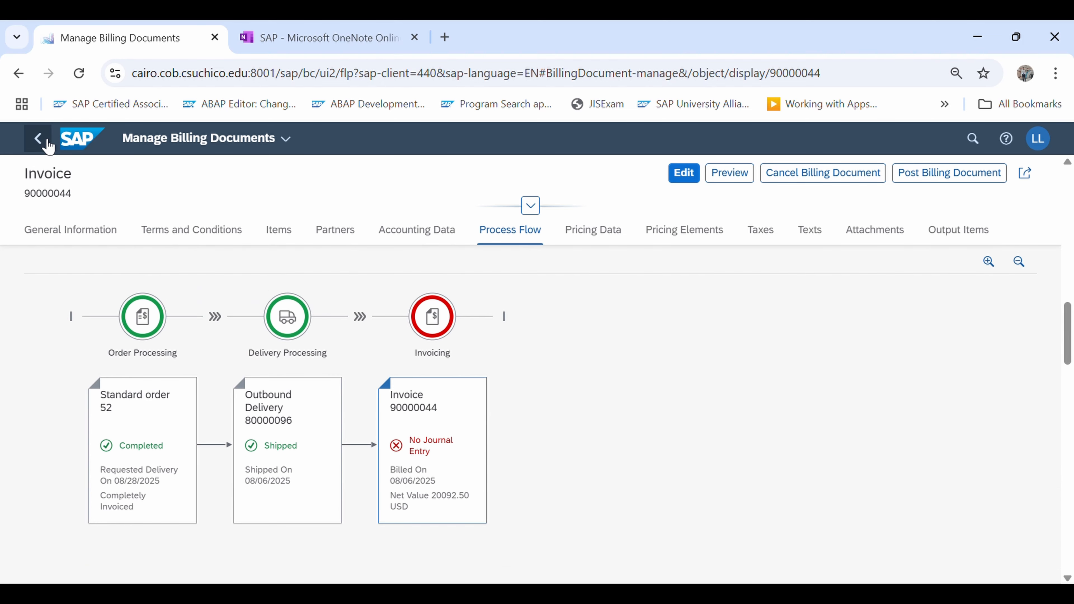
click(38, 138)
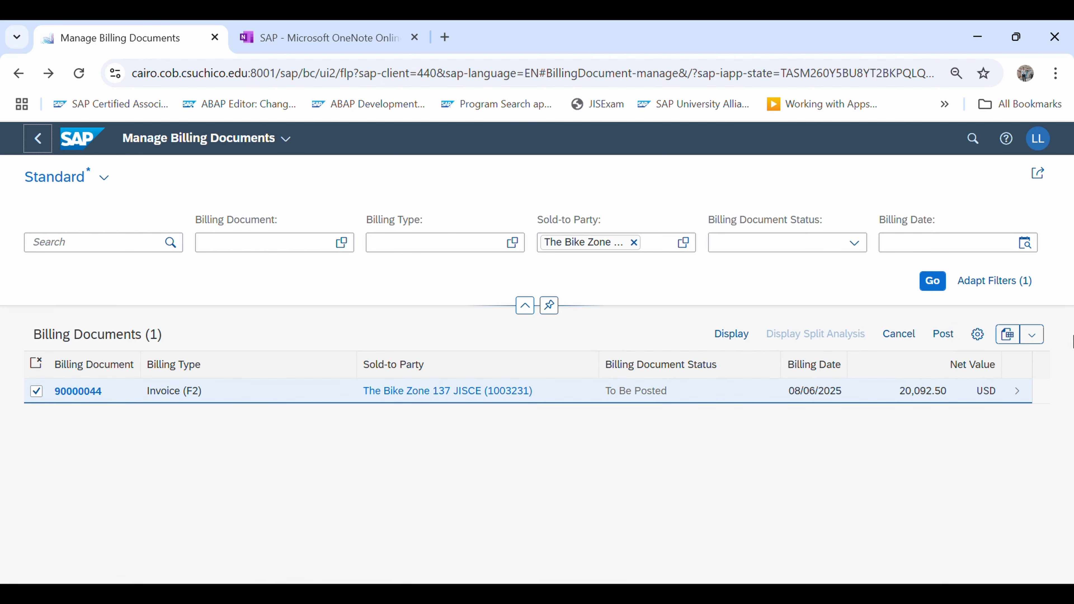
Post the selected invoice for The Bike Zone 137 JISCE and return to the launchpad home
click(944, 337)
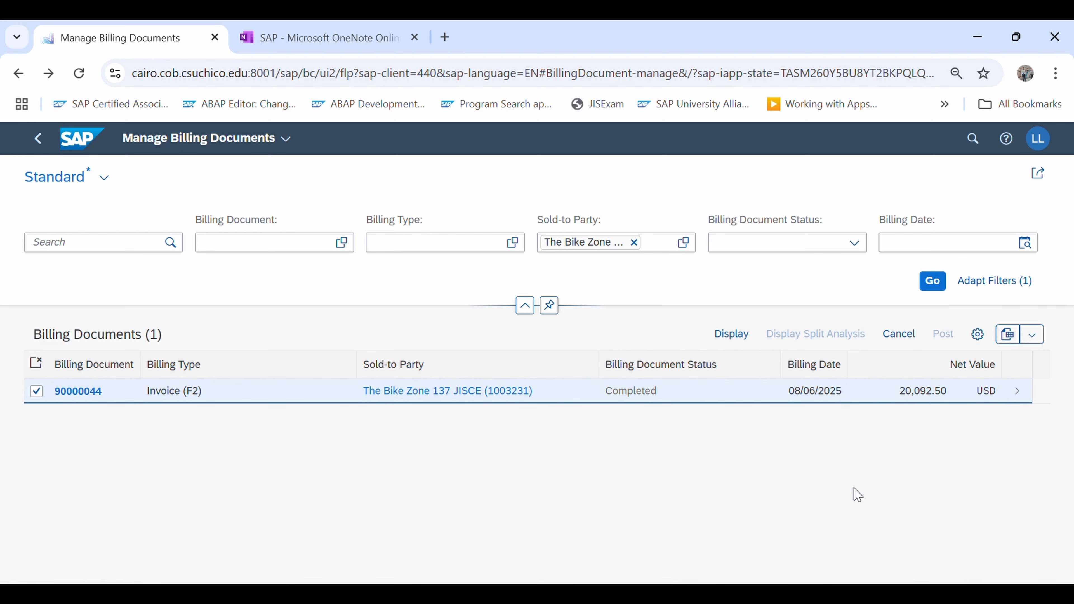
click(39, 138)
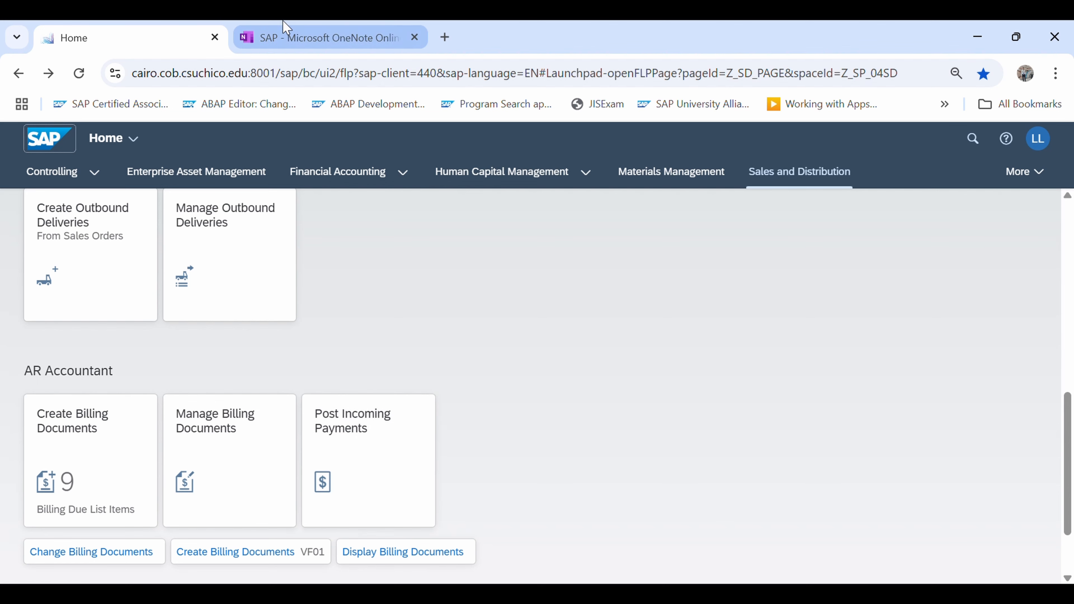
Switch to the OneNote page and handwrite the label "Step 15:" in red below the Step 14 line
click(302, 28)
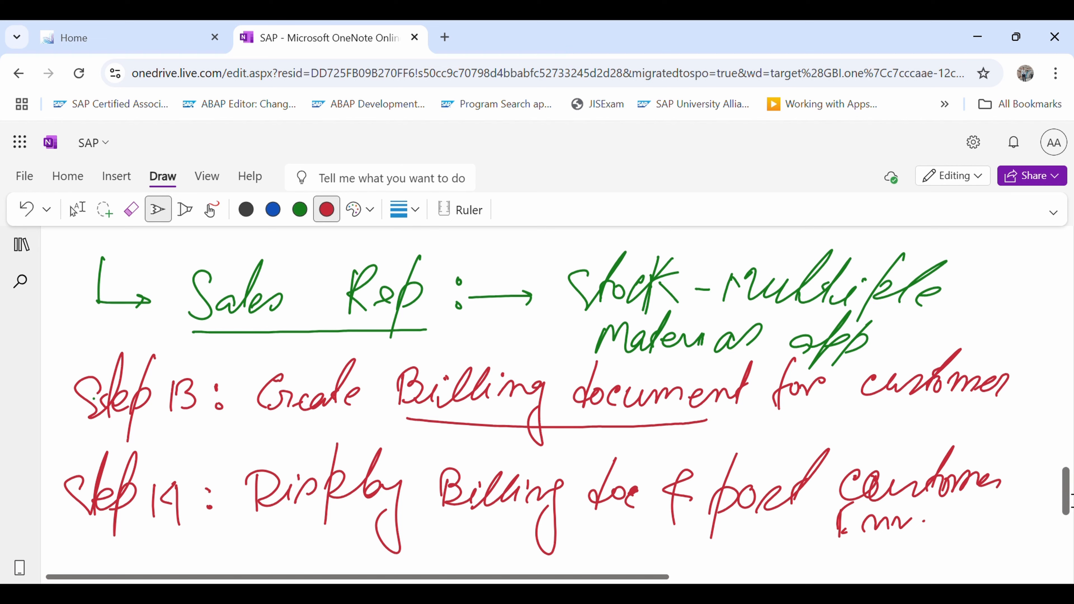
drag(1071, 500, 1070, 525)
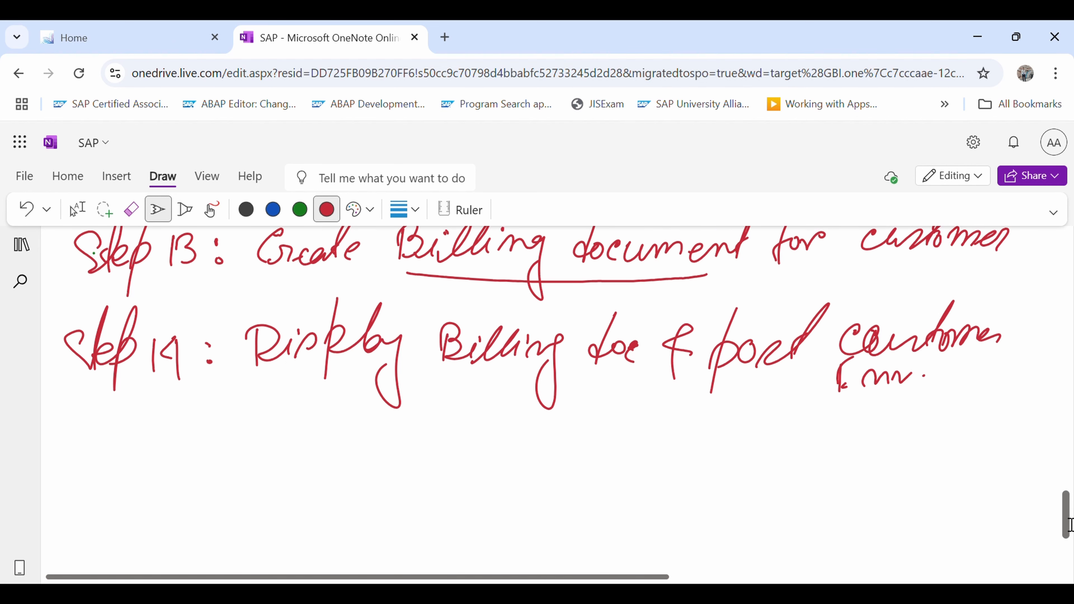
mouse_move(85, 433)
mouse_down()
mouse_move(108, 412)
mouse_move(120, 444)
mouse_up()
drag(145, 400, 128, 477)
drag(166, 428, 168, 460)
drag(185, 427, 186, 469)
drag(191, 427, 198, 421)
click(219, 426)
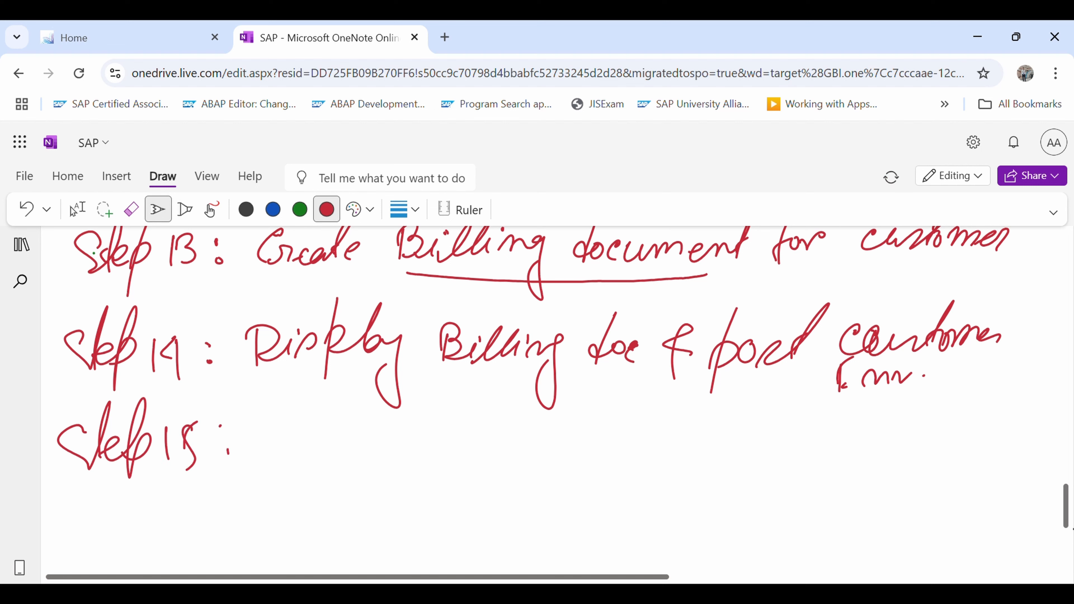
Handwrite "Post Receipt of customer Payment" after the Step 15 label
mouse_move(275, 423)
mouse_down()
mouse_move(276, 473)
mouse_move(276, 423)
mouse_move(314, 450)
mouse_move(334, 443)
mouse_up()
mouse_move(351, 454)
mouse_down()
mouse_move(368, 392)
mouse_move(406, 464)
mouse_up()
mouse_move(405, 409)
mouse_down()
mouse_move(431, 458)
mouse_move(470, 461)
mouse_move(523, 434)
mouse_up()
drag(513, 449, 515, 458)
mouse_move(545, 400)
mouse_down()
mouse_move(515, 483)
mouse_move(555, 462)
mouse_up()
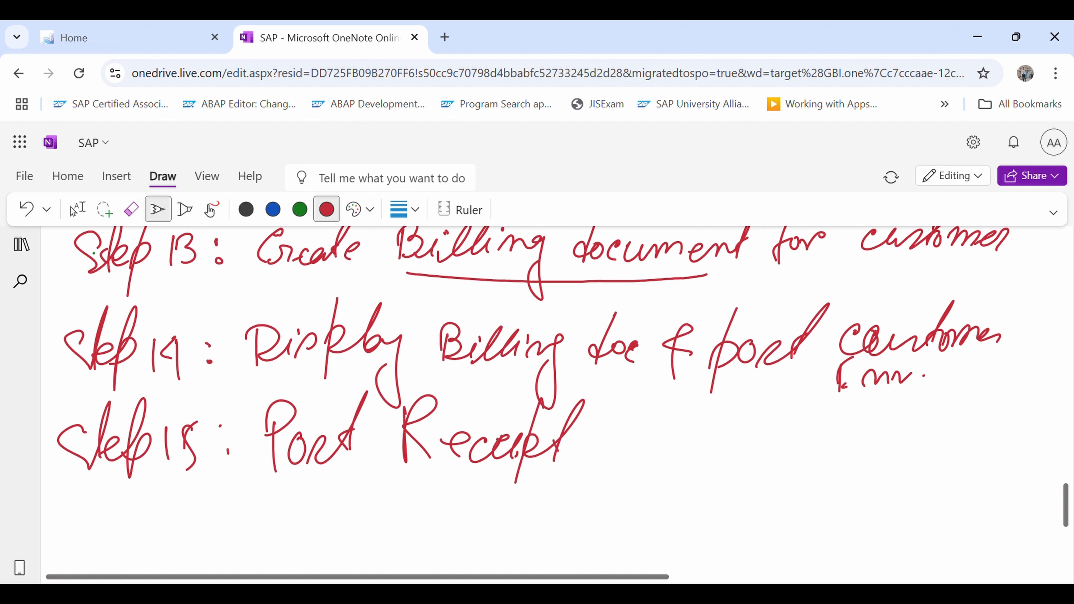
drag(631, 434, 633, 437)
drag(658, 413, 639, 471)
mouse_move(639, 457)
mouse_down()
mouse_move(657, 444)
mouse_move(741, 451)
mouse_up()
mouse_move(796, 401)
mouse_down()
mouse_move(787, 461)
mouse_move(828, 438)
mouse_move(871, 434)
mouse_up()
drag(944, 416, 919, 487)
mouse_move(920, 428)
mouse_down()
mouse_move(966, 447)
mouse_move(947, 503)
mouse_up()
mouse_move(974, 466)
mouse_down()
mouse_move(983, 452)
mouse_move(1036, 458)
mouse_move(1059, 437)
mouse_move(1039, 456)
mouse_up()
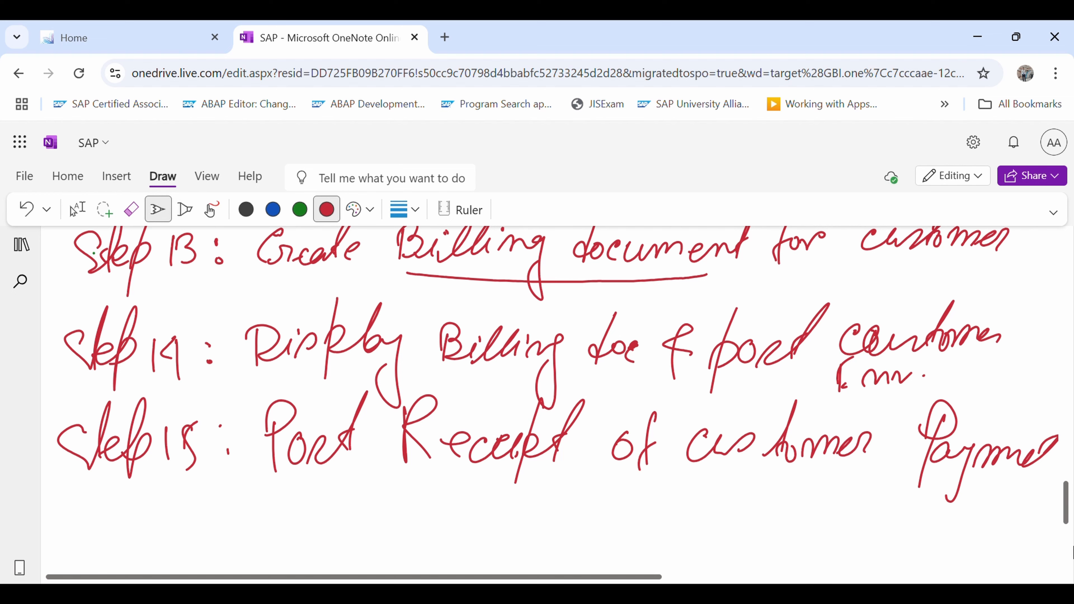
Handwrite an arrow bullet with "Company code:" below the Step 15 heading
drag(1072, 523, 1072, 551)
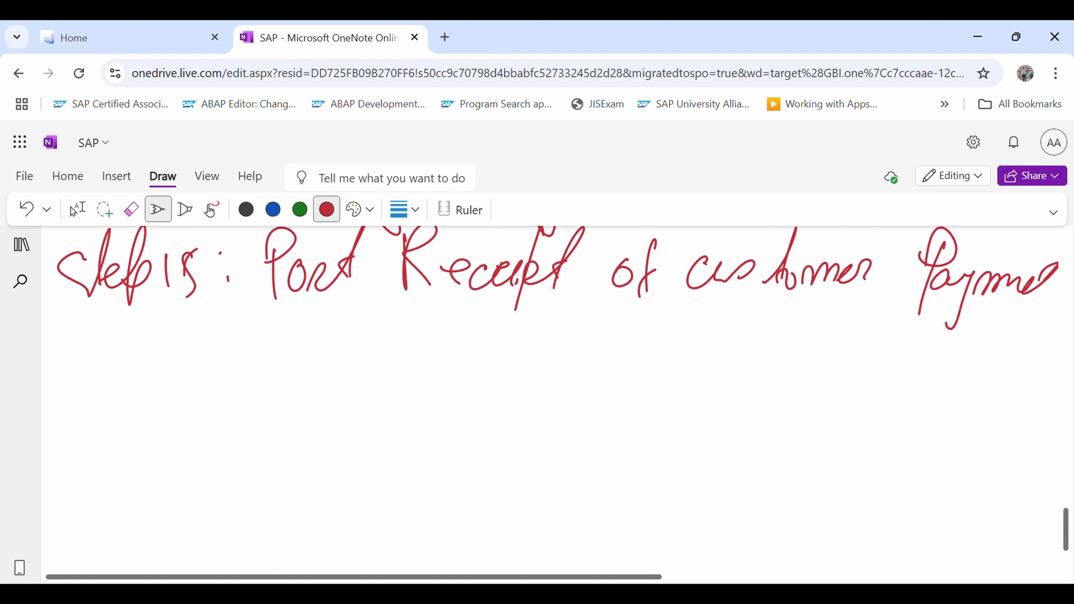
mouse_move(77, 368)
mouse_down()
mouse_move(144, 368)
mouse_move(189, 386)
mouse_up()
mouse_move(200, 372)
mouse_down()
mouse_move(194, 388)
mouse_move(216, 367)
mouse_move(229, 378)
mouse_up()
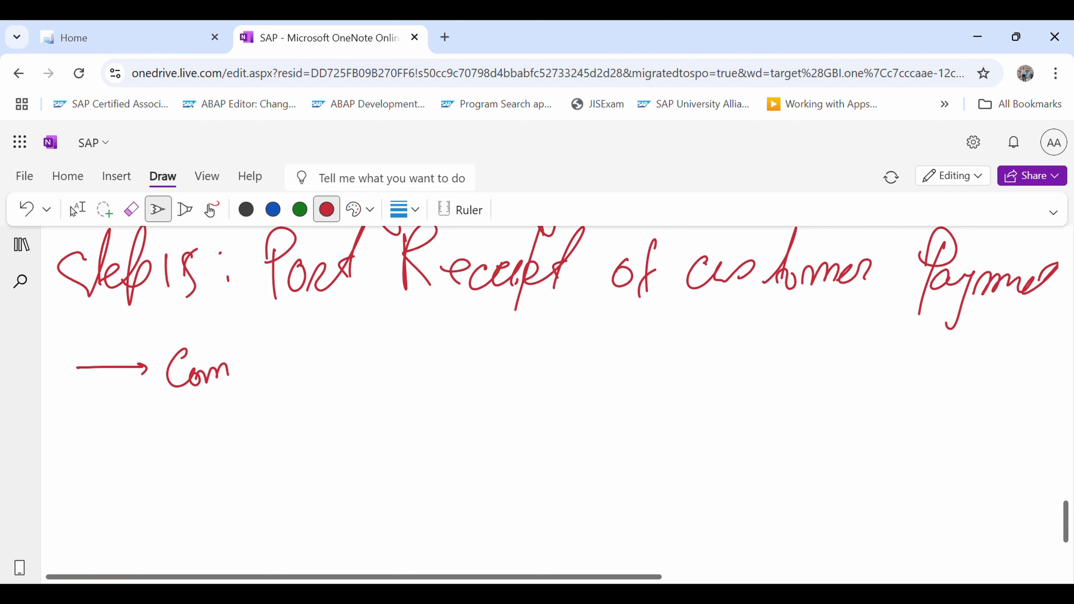
drag(240, 323, 237, 412)
mouse_move(238, 364)
mouse_down()
mouse_move(271, 375)
mouse_move(313, 362)
mouse_move(364, 386)
mouse_move(385, 369)
mouse_up()
mouse_move(417, 336)
mouse_down()
mouse_move(408, 383)
mouse_move(418, 368)
mouse_up()
click(431, 370)
click(432, 379)
Handwrite a second arrow bullet with "Date" below the company code entry
drag(75, 446, 148, 441)
drag(135, 433, 147, 444)
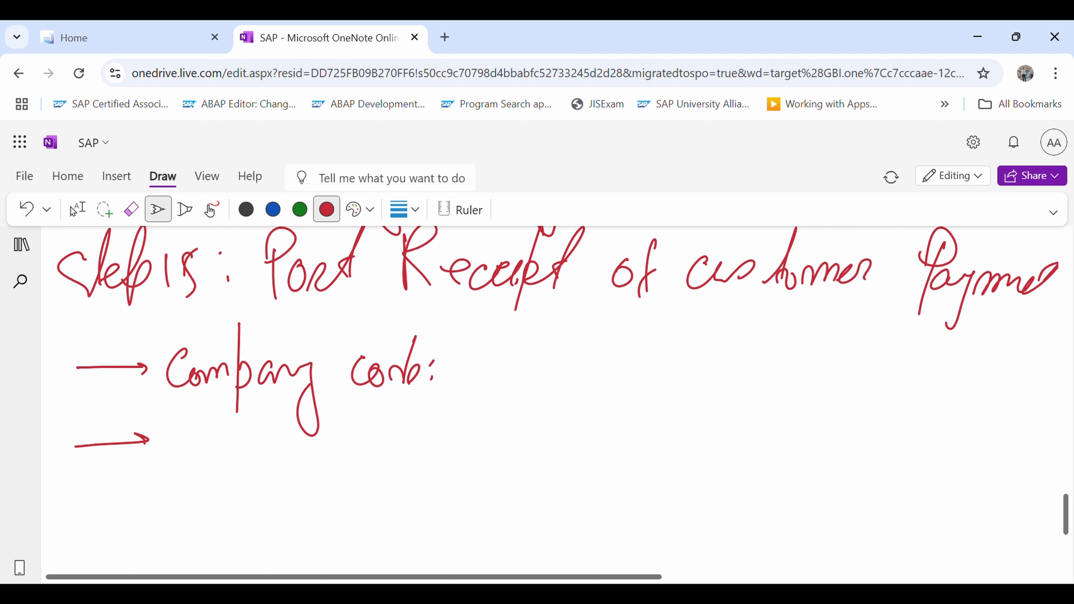
drag(180, 427, 186, 465)
mouse_move(223, 448)
mouse_down()
mouse_move(211, 464)
mouse_move(241, 413)
mouse_up()
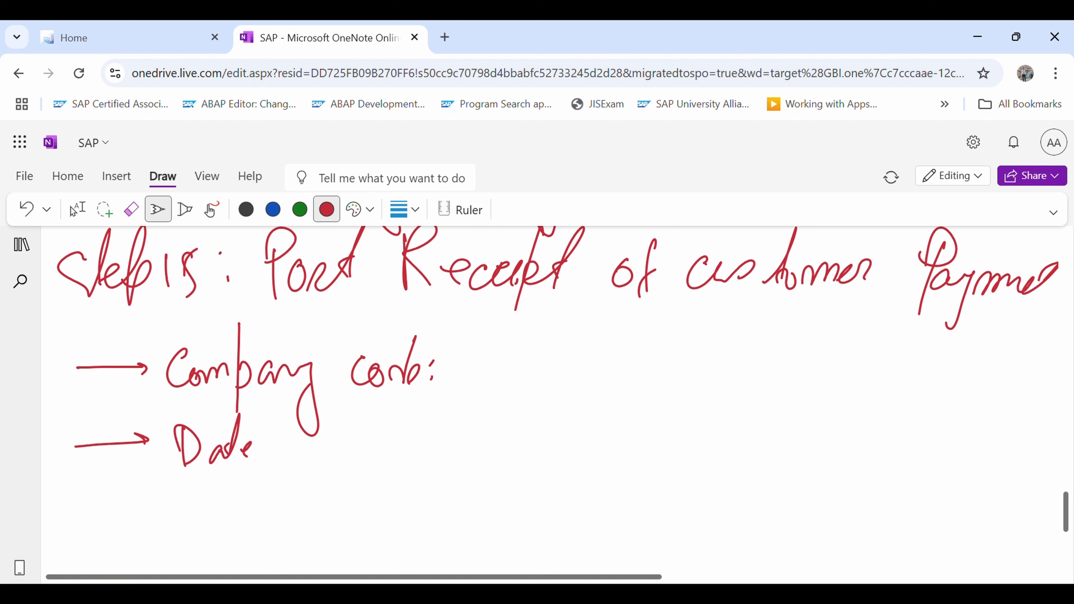
Handwrite a third arrow bullet with "Period" below the date entry
drag(90, 516, 169, 508)
mouse_move(152, 503)
mouse_down()
mouse_move(171, 511)
mouse_move(162, 520)
mouse_up()
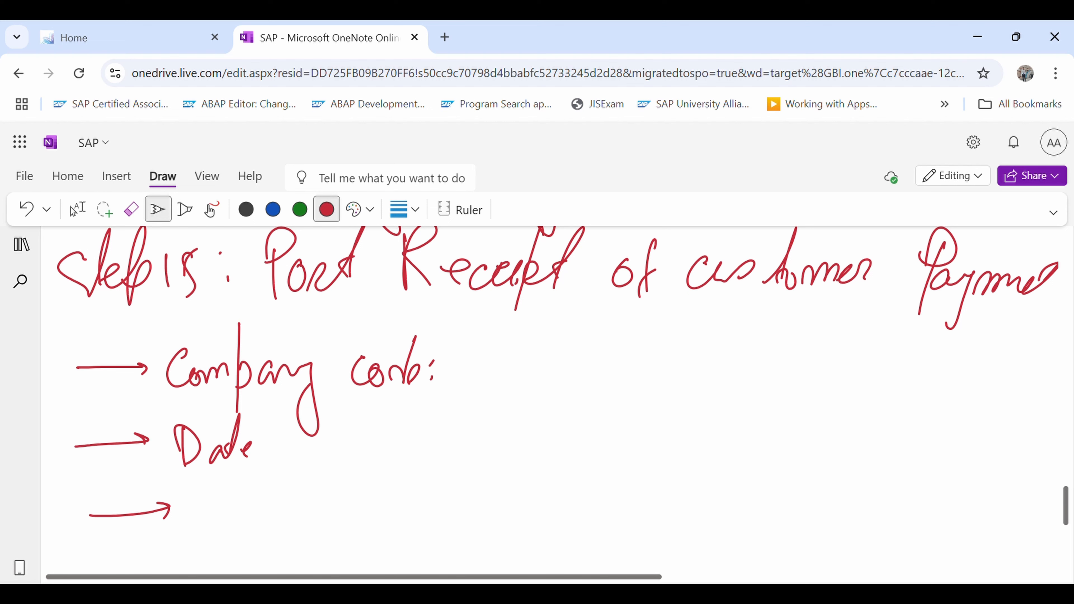
drag(211, 491, 216, 541)
mouse_move(203, 505)
mouse_down()
mouse_move(215, 476)
mouse_move(211, 500)
mouse_up()
drag(217, 516, 289, 513)
drag(319, 478, 301, 513)
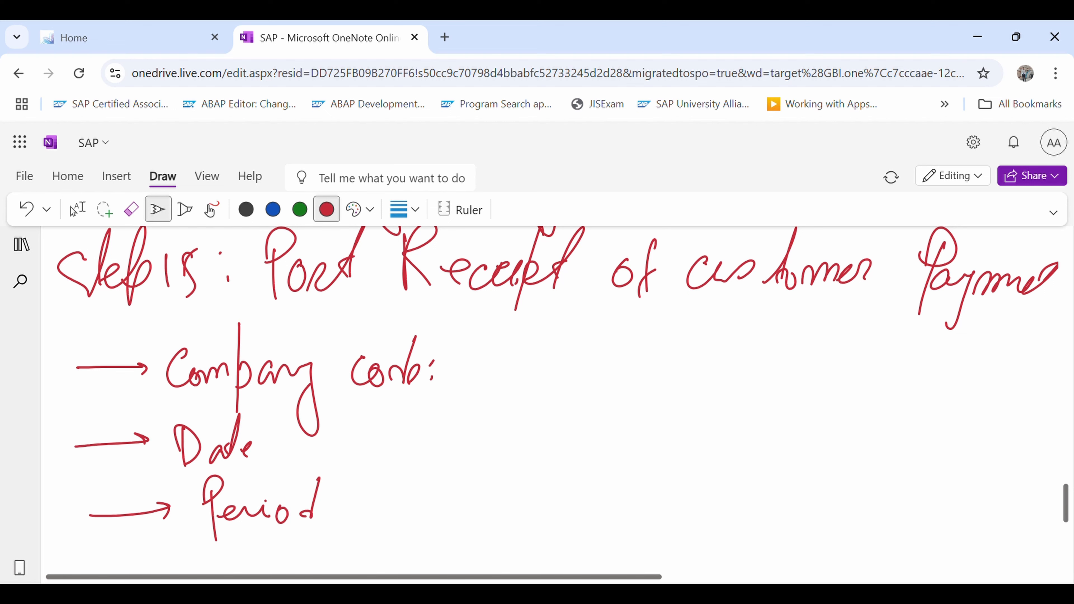
Handwrite an arrow bullet with the amount "20,092.50 USD" beside the company code entry
drag(511, 370, 544, 368)
mouse_move(535, 359)
mouse_down()
mouse_move(541, 374)
mouse_move(594, 373)
mouse_up()
drag(607, 356, 621, 357)
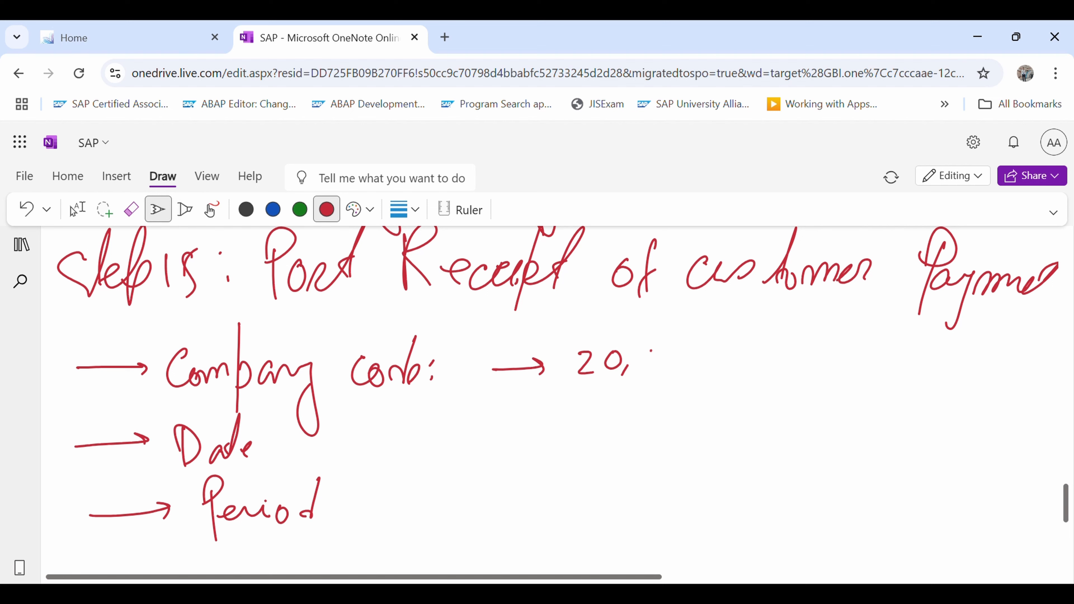
drag(651, 351, 654, 350)
drag(681, 353, 684, 367)
mouse_move(697, 355)
mouse_down()
mouse_move(705, 348)
mouse_move(697, 371)
mouse_move(736, 376)
mouse_up()
click(712, 362)
mouse_move(743, 354)
mouse_down()
mouse_move(762, 367)
mouse_move(765, 345)
mouse_move(826, 343)
mouse_move(841, 364)
mouse_move(864, 364)
mouse_up()
mouse_move(869, 341)
mouse_down()
mouse_move(884, 351)
mouse_move(868, 365)
mouse_up()
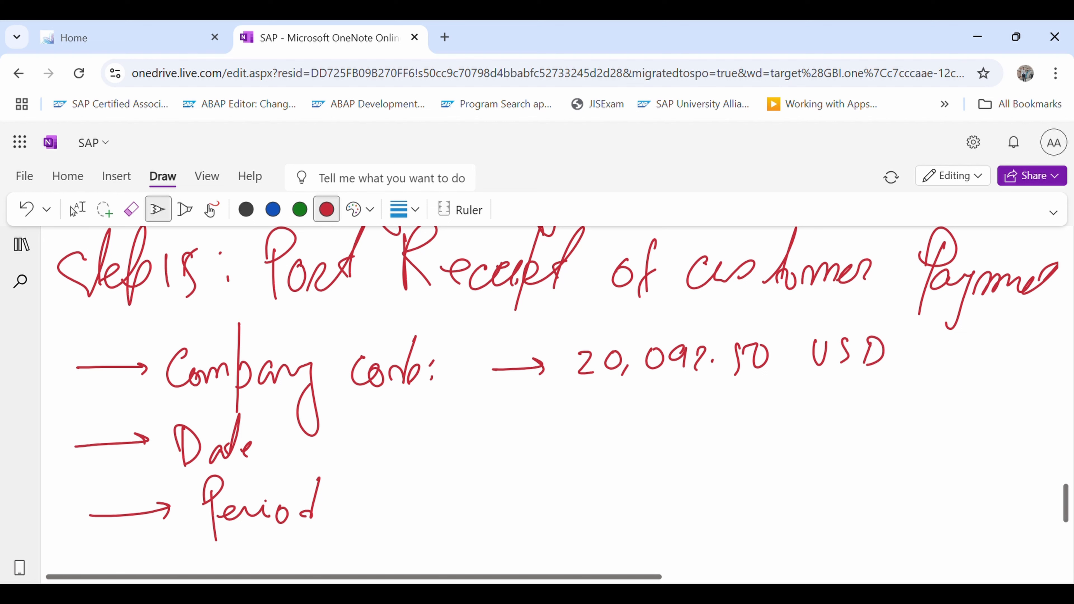
Handwrite an arrow bullet with "Customer" below the amount and draw another blank arrow bullet beneath it
drag(498, 430, 549, 428)
drag(539, 423, 545, 434)
mouse_move(600, 415)
mouse_down()
mouse_move(684, 406)
mouse_move(670, 442)
mouse_up()
mouse_move(671, 440)
mouse_down()
mouse_move(687, 425)
mouse_move(719, 415)
mouse_move(748, 424)
mouse_move(772, 407)
mouse_up()
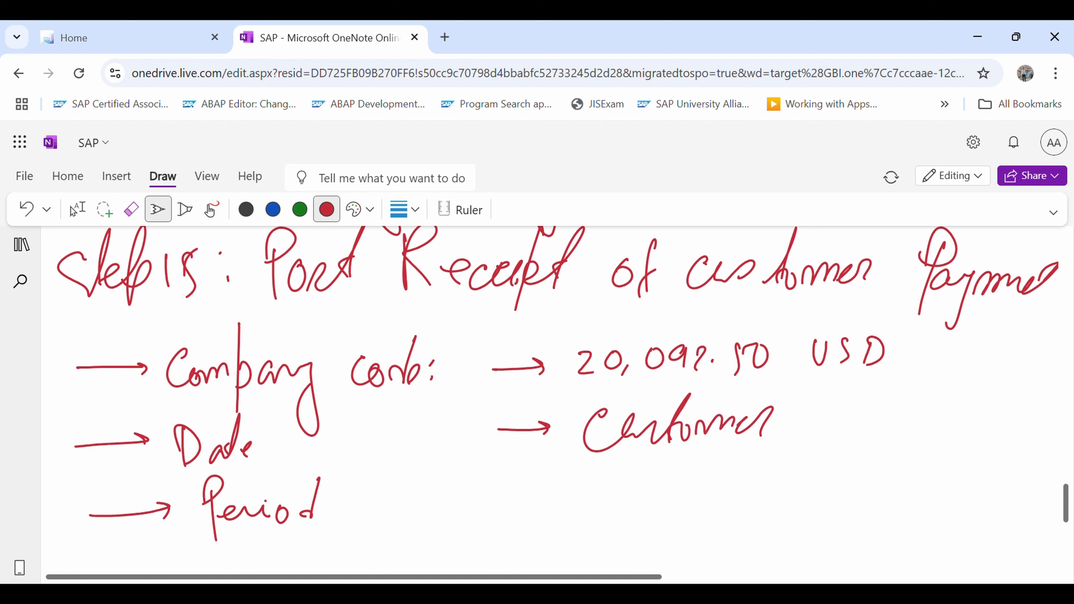
drag(518, 496, 560, 493)
drag(548, 485, 553, 500)
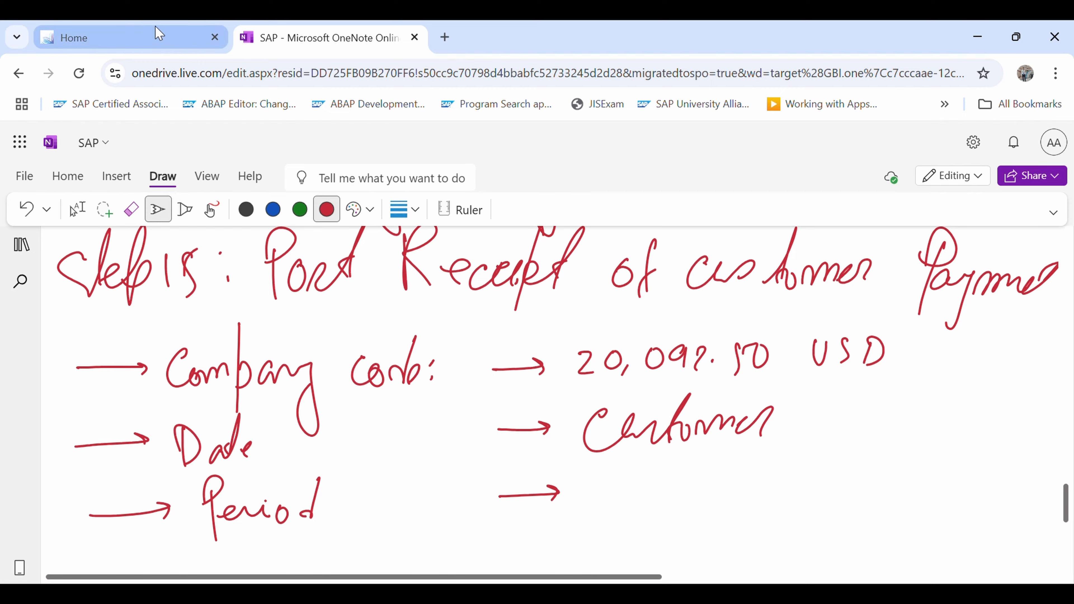
Switch to SAP and, in Post Incoming Payments, set the journal entry date to 08/08/2025 and the period to 08
click(144, 36)
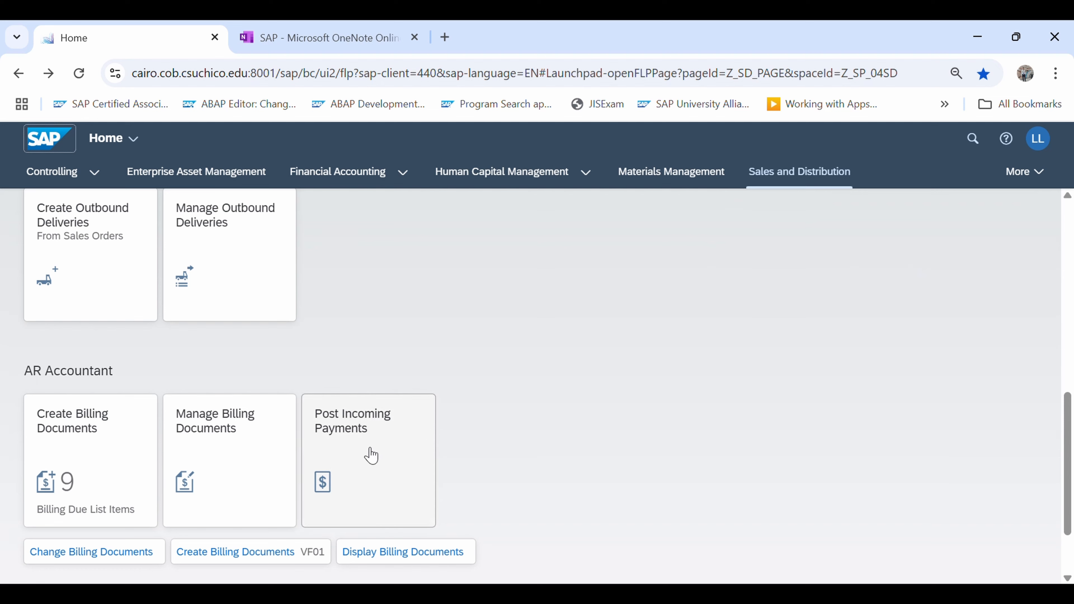
click(385, 468)
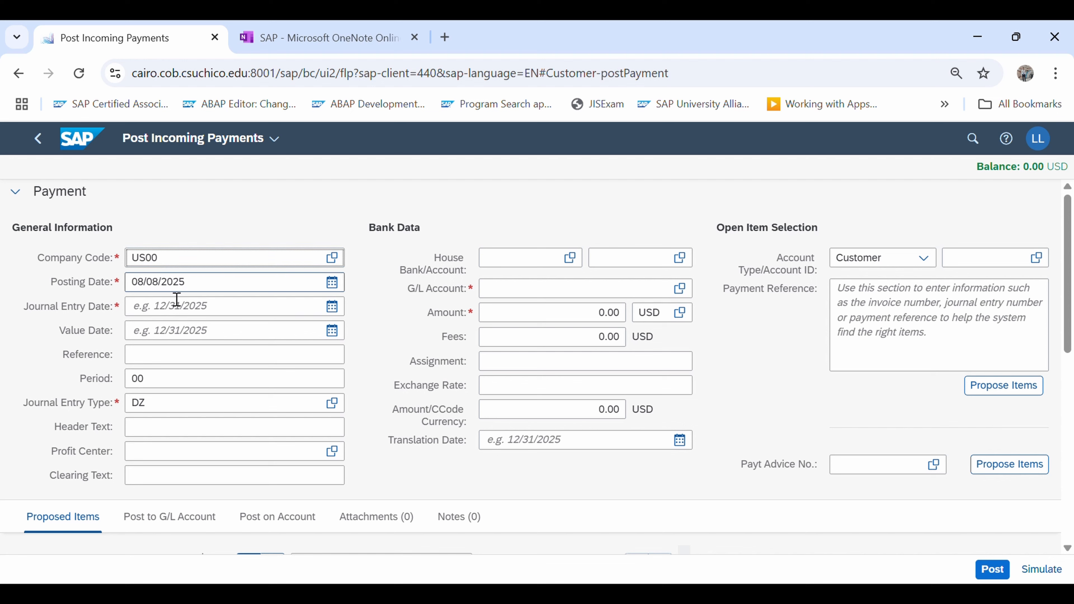
click(146, 311)
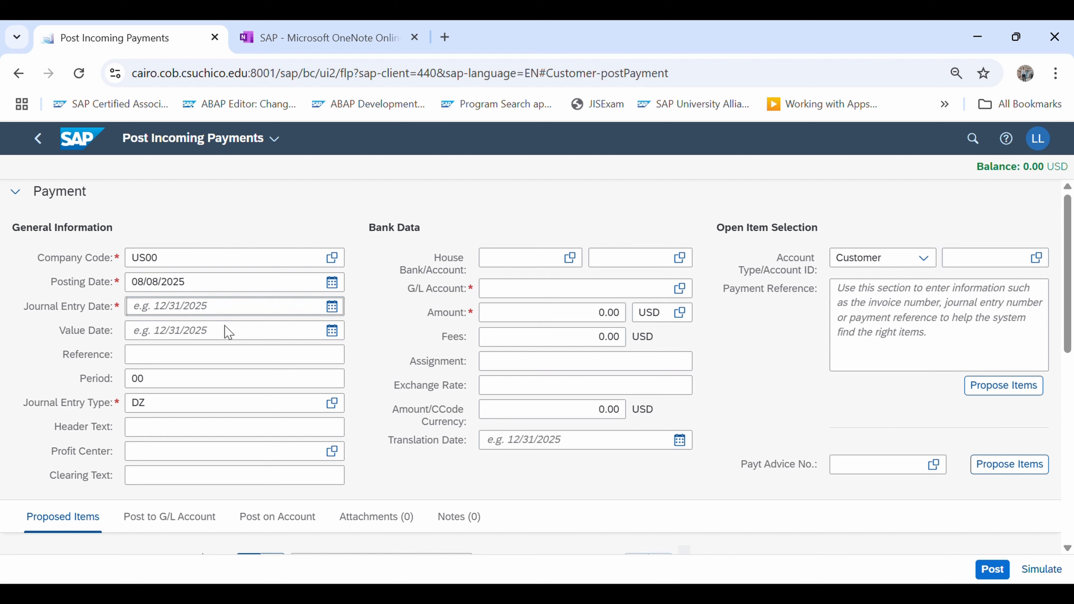
click(337, 313)
click(288, 405)
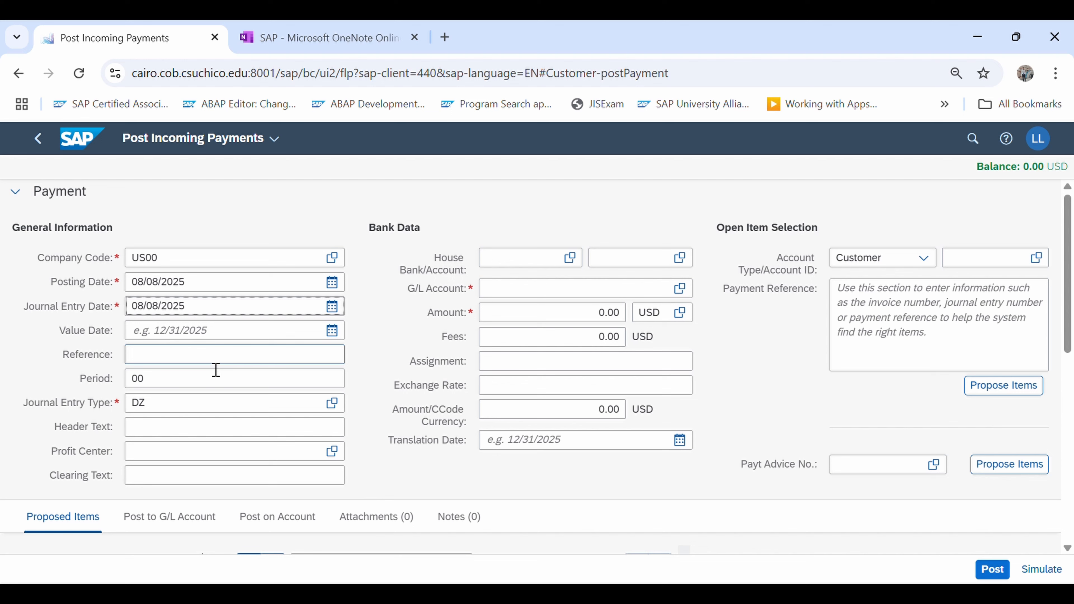
click(179, 387)
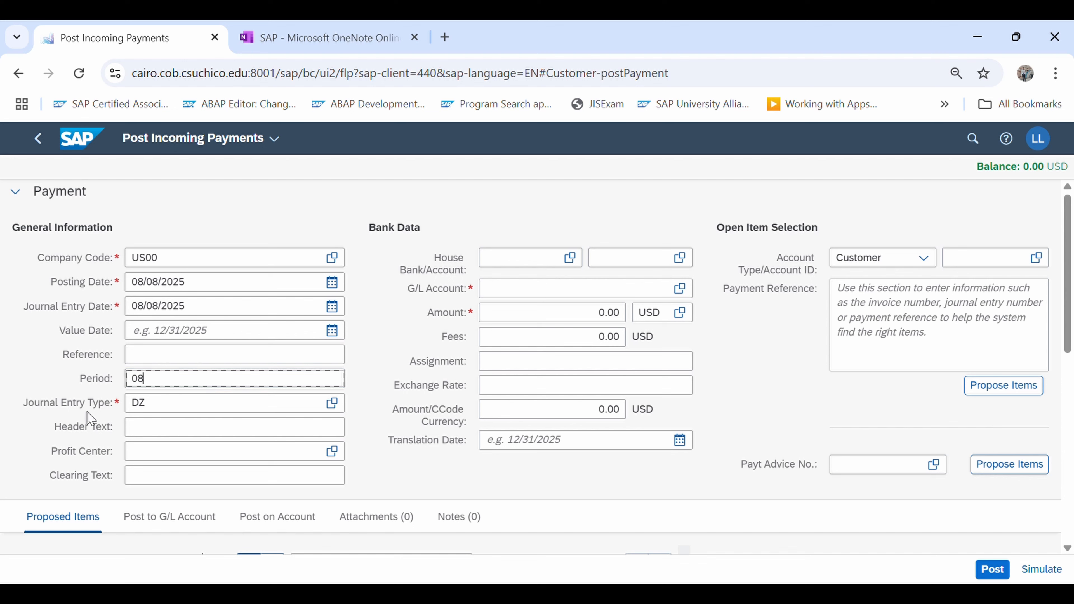
Look through the available journal entry types, search for "dz", and close the list without changing the selection
click(330, 409)
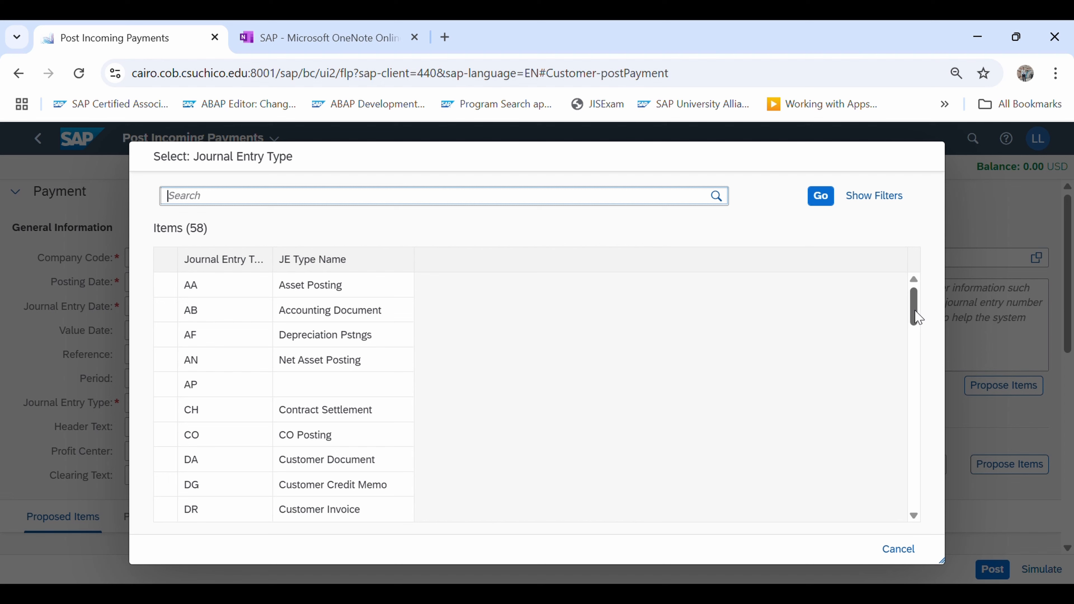
drag(918, 317, 912, 372)
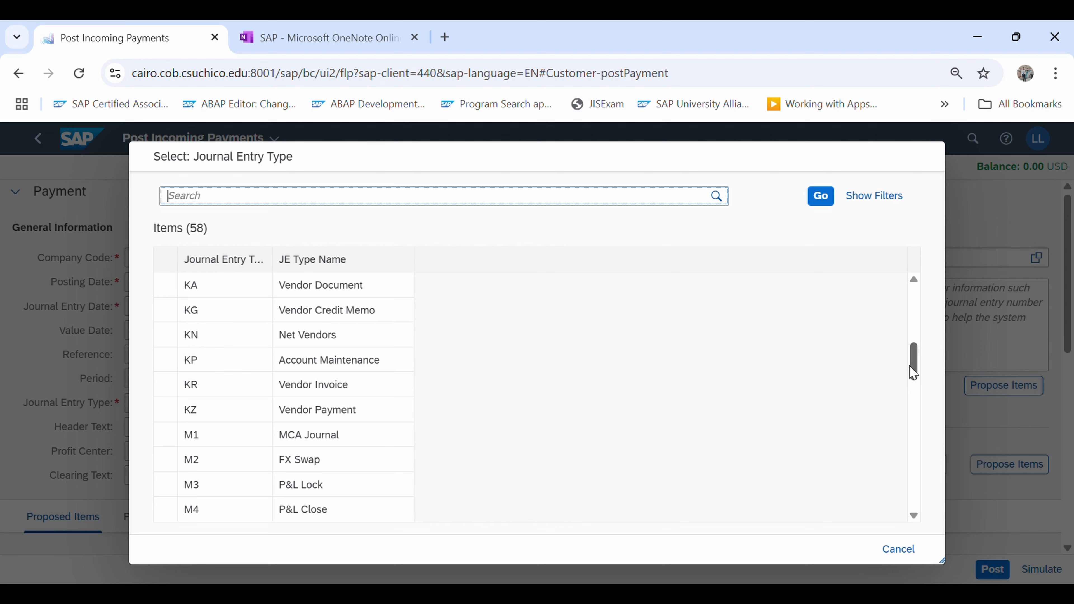
drag(913, 372, 912, 482)
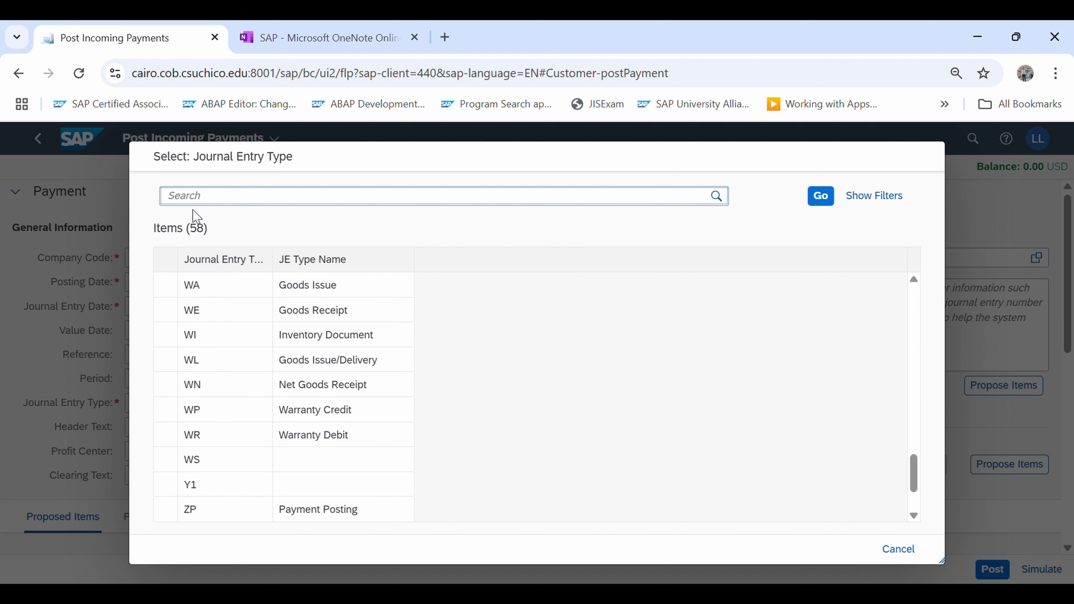
text(dz)
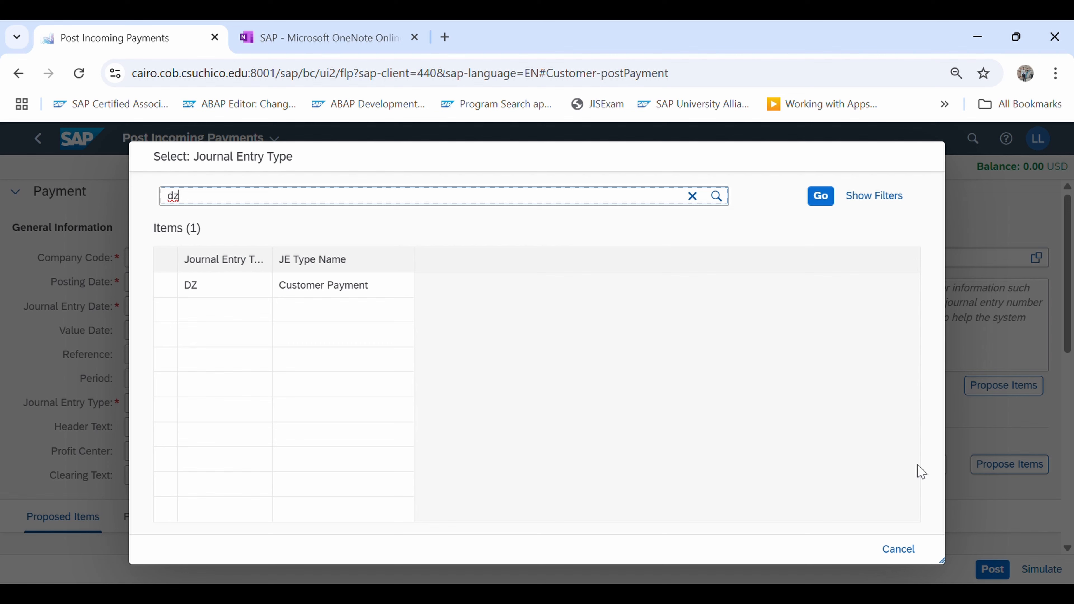
click(899, 550)
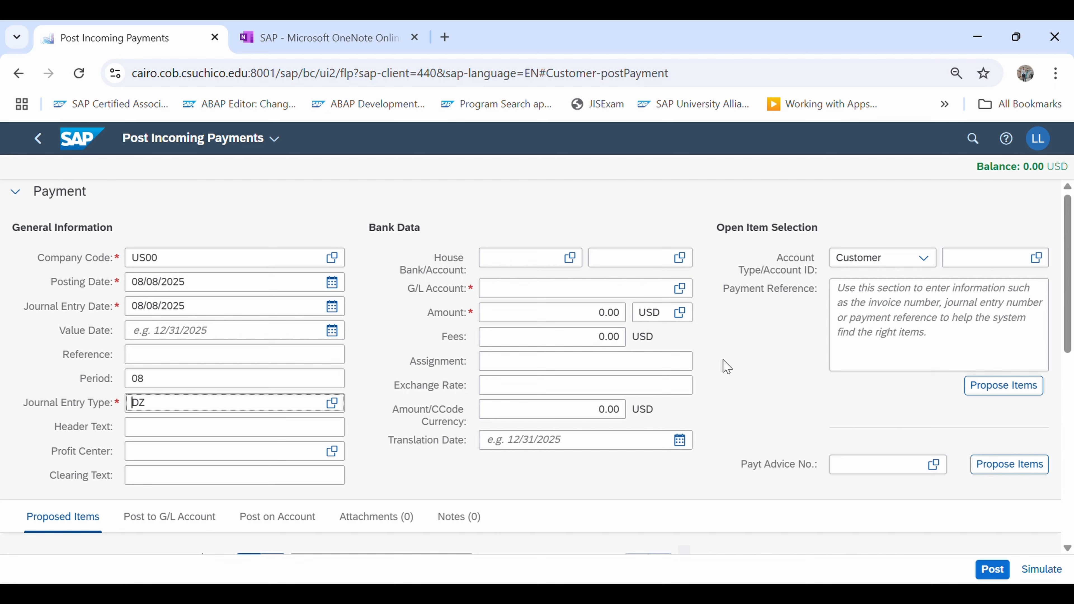
In the bank data, set the G/L account to 1810000 (Bank 1) and the amount to 20,092.50 USD
click(533, 299)
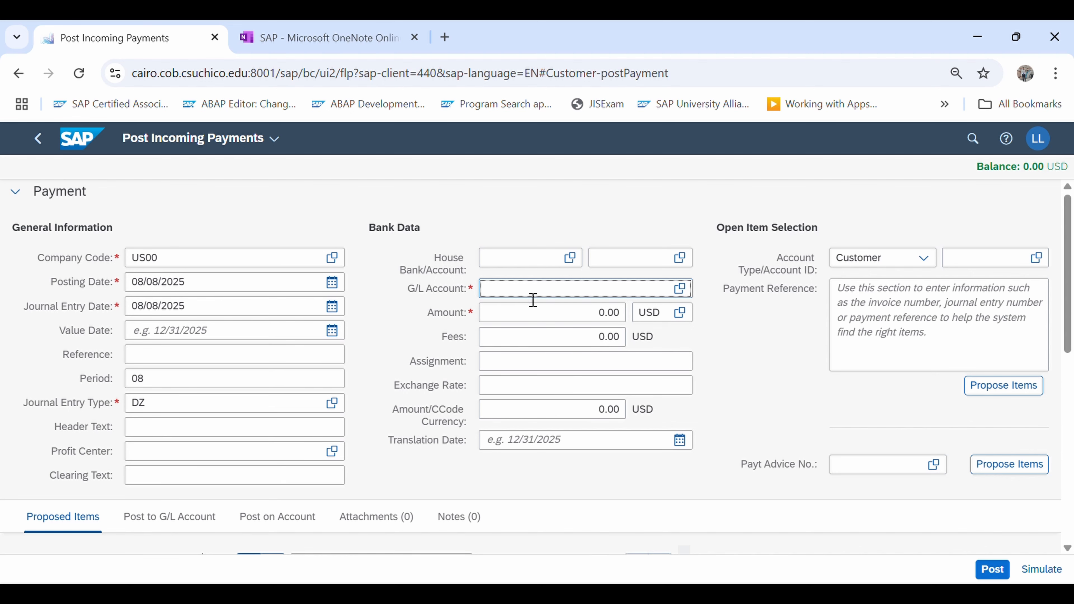
text(1810000)
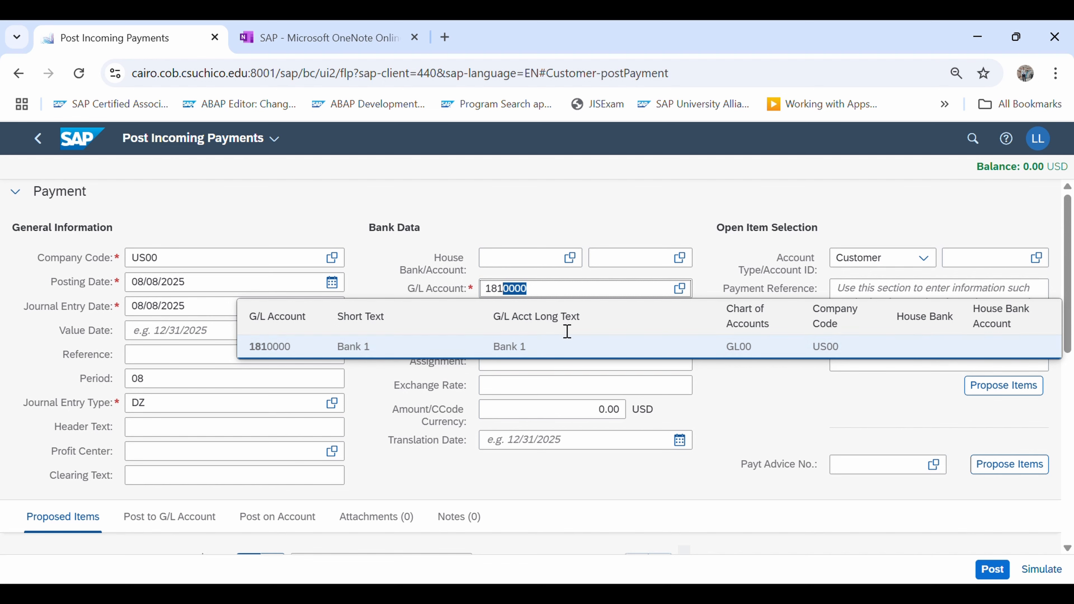
click(303, 355)
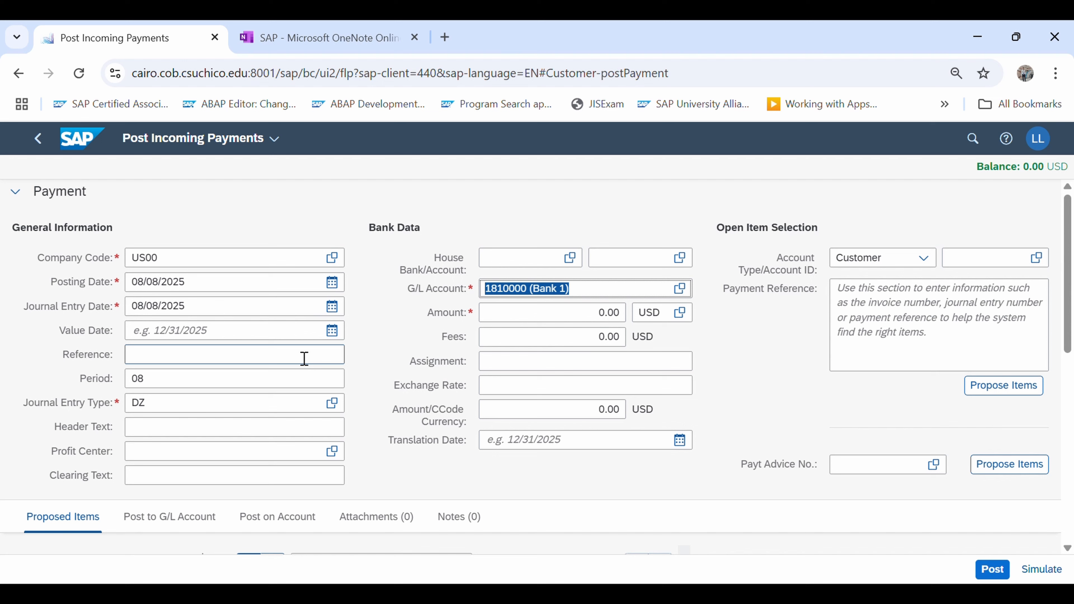
click(604, 318)
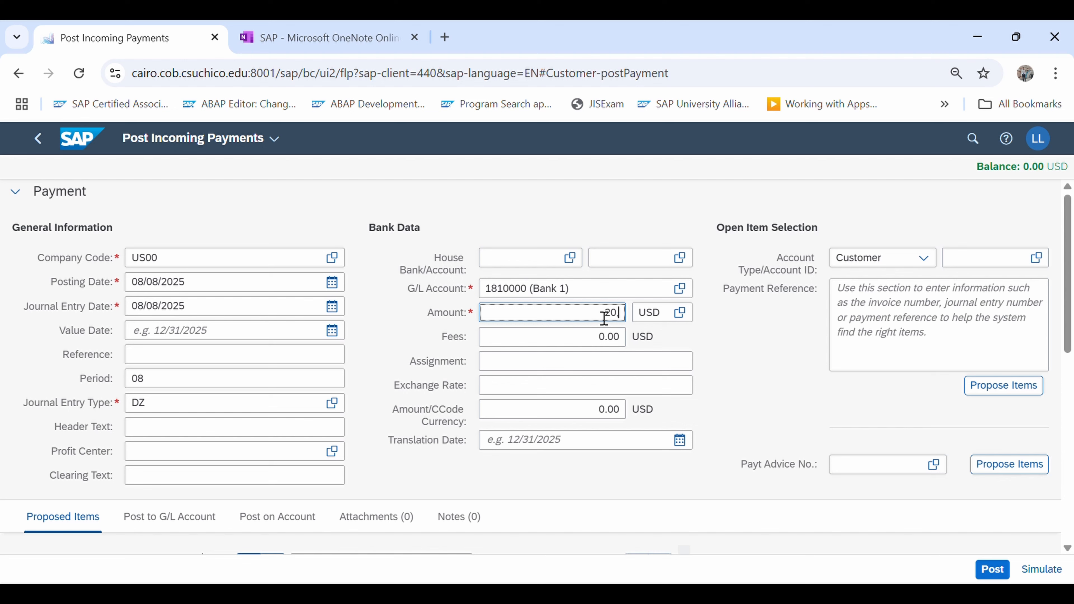
text(20,002.50)
click(652, 316)
double_click(645, 321)
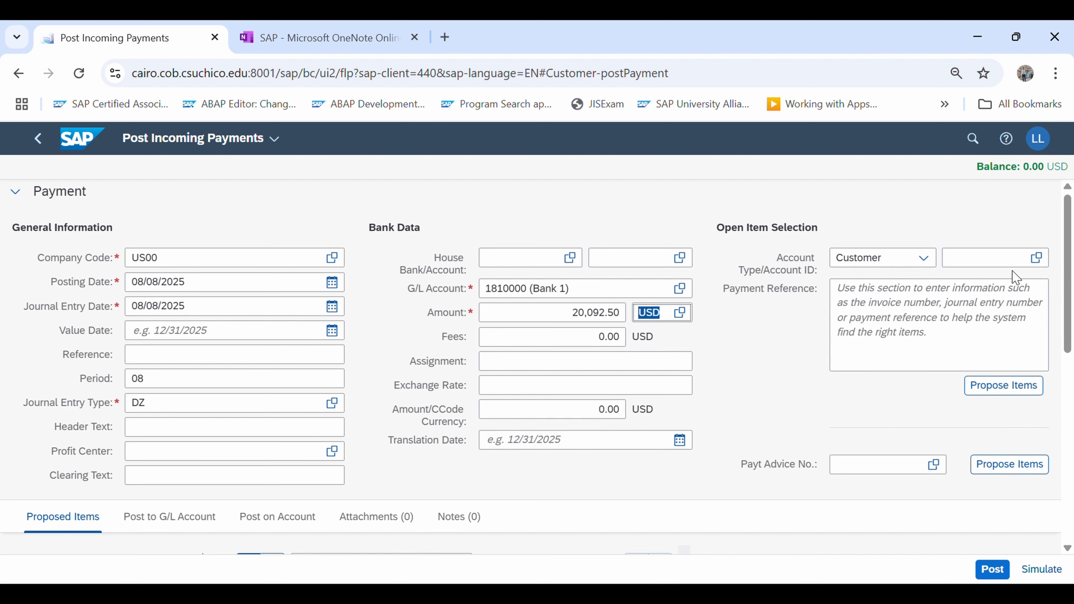
Search the customers for "the bike zone 137" and select the match as the account ID for open item selection
click(994, 260)
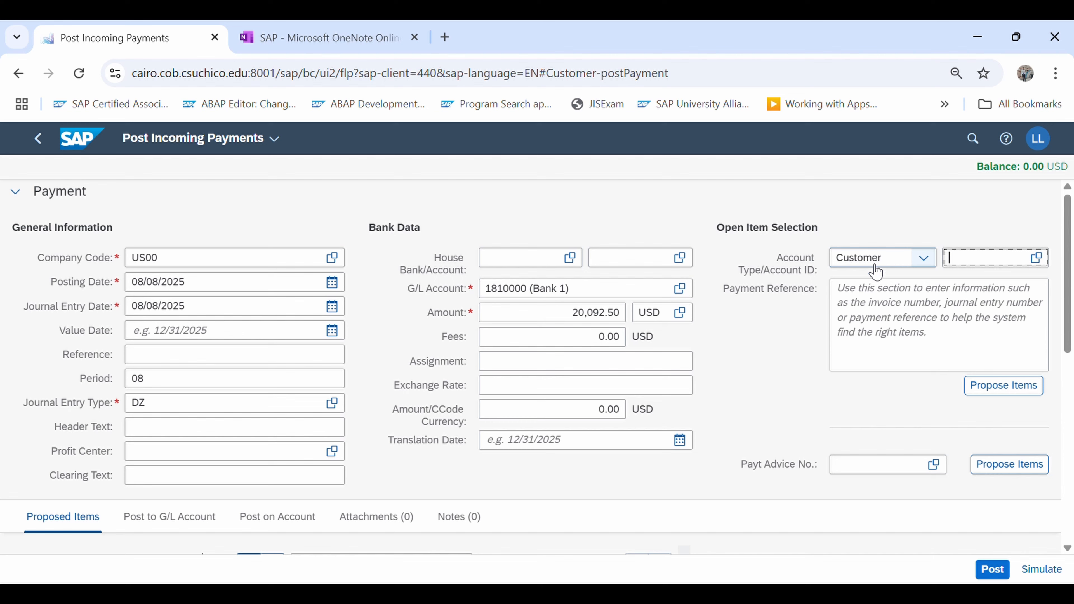
click(1037, 259)
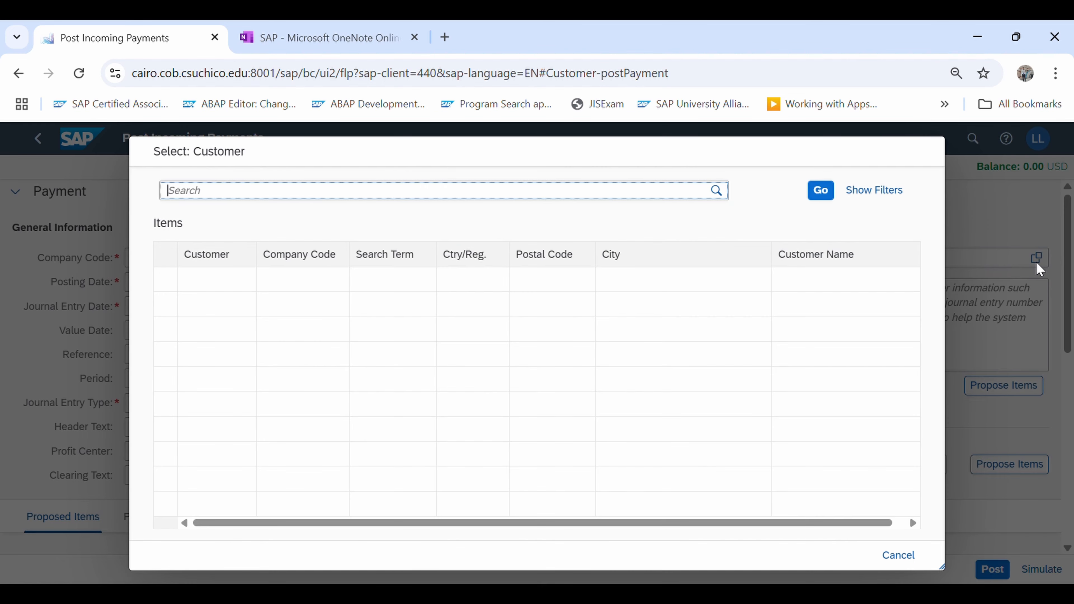
text(the bike zone 137)
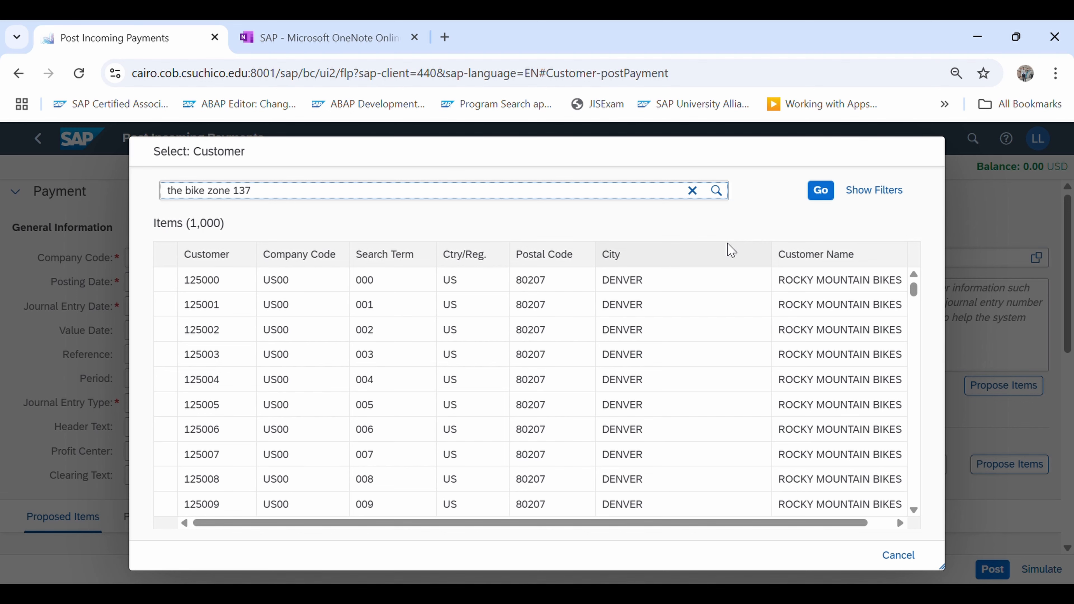
click(822, 194)
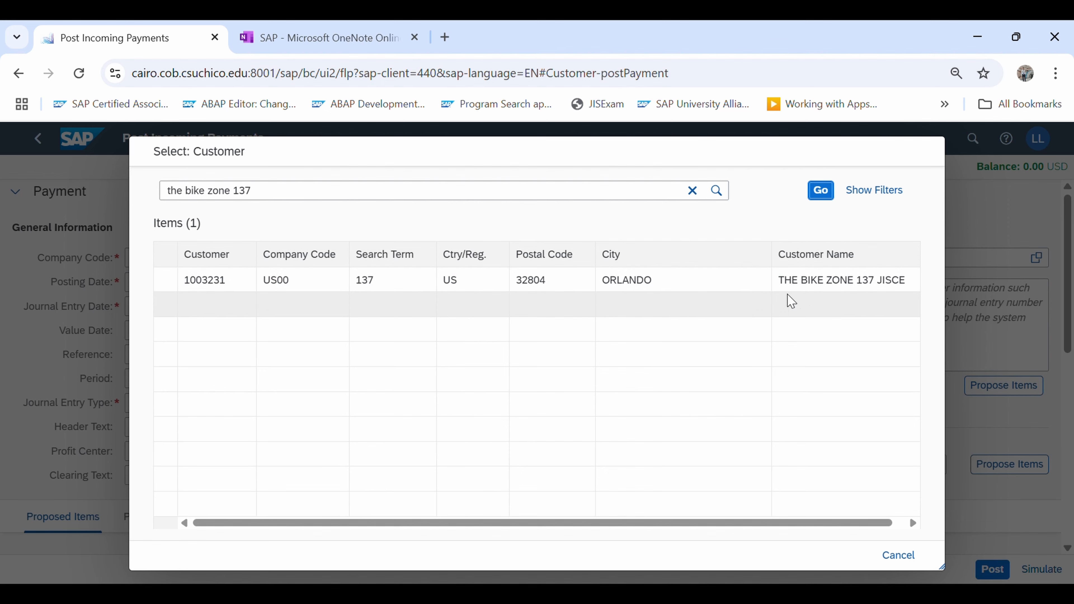
click(215, 289)
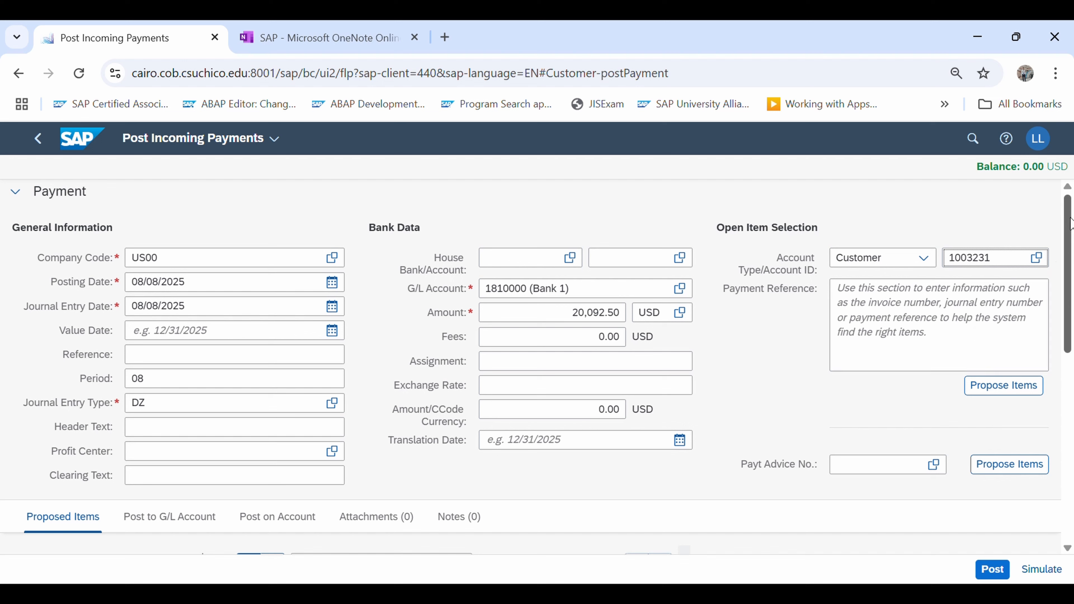
Check the payment balance and propose the selected customer's open items
click(987, 174)
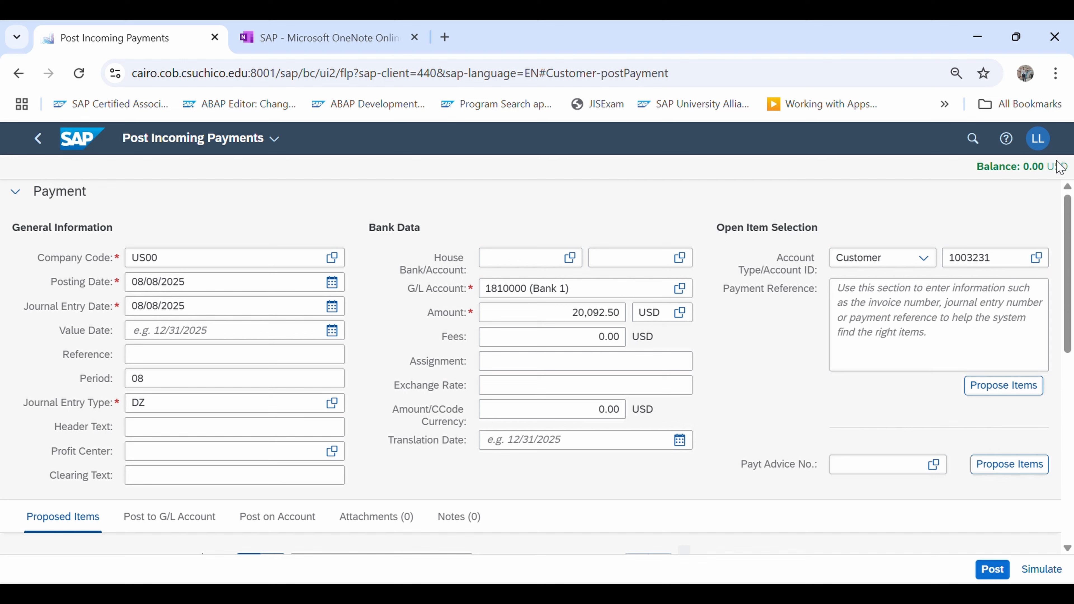
drag(1057, 160, 1073, 170)
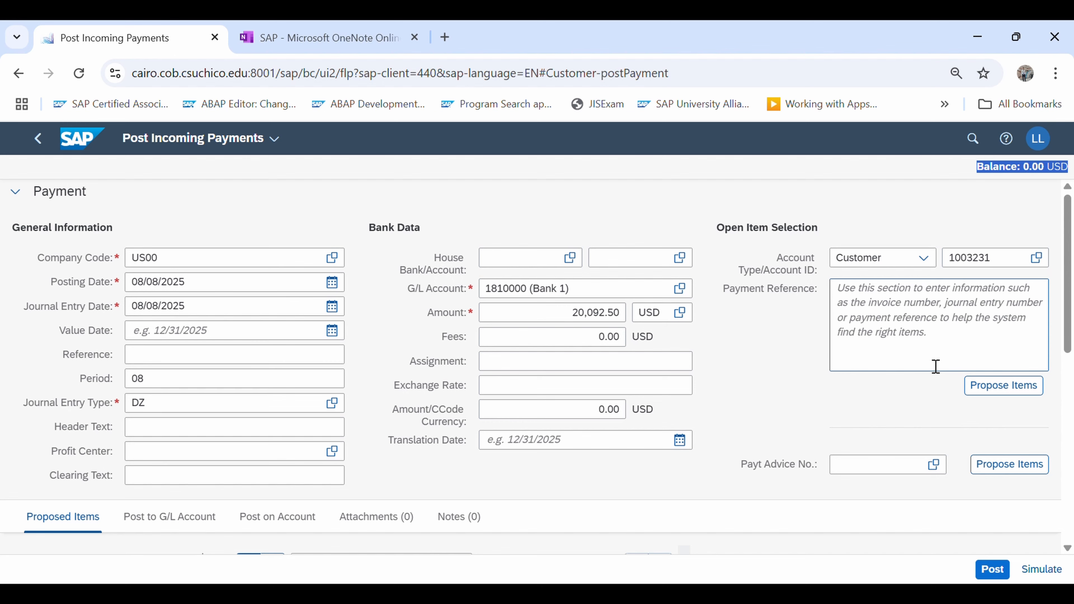
click(1018, 394)
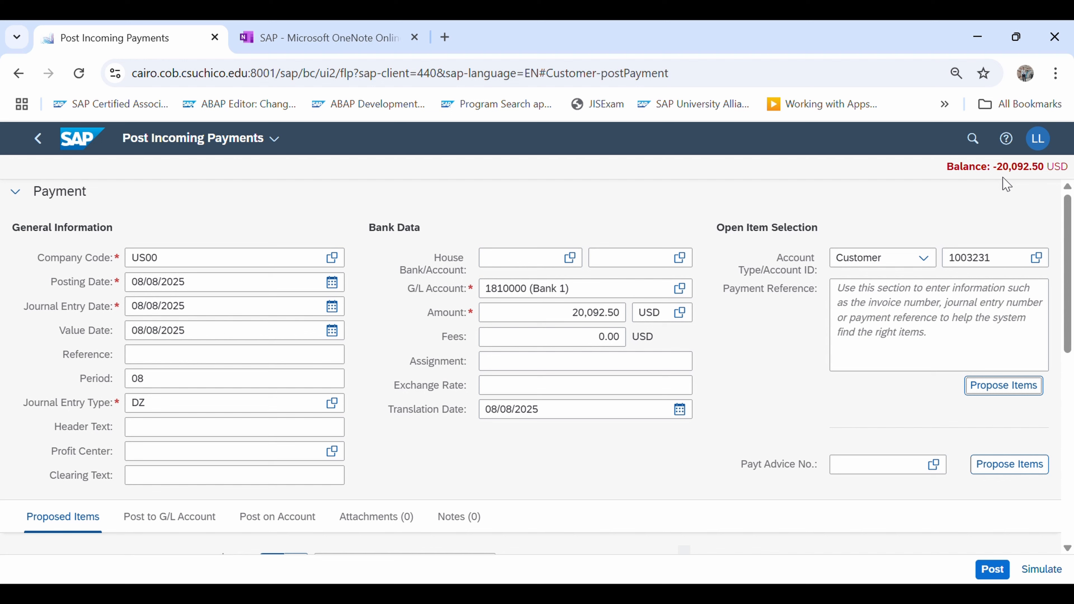
drag(1071, 250, 1071, 324)
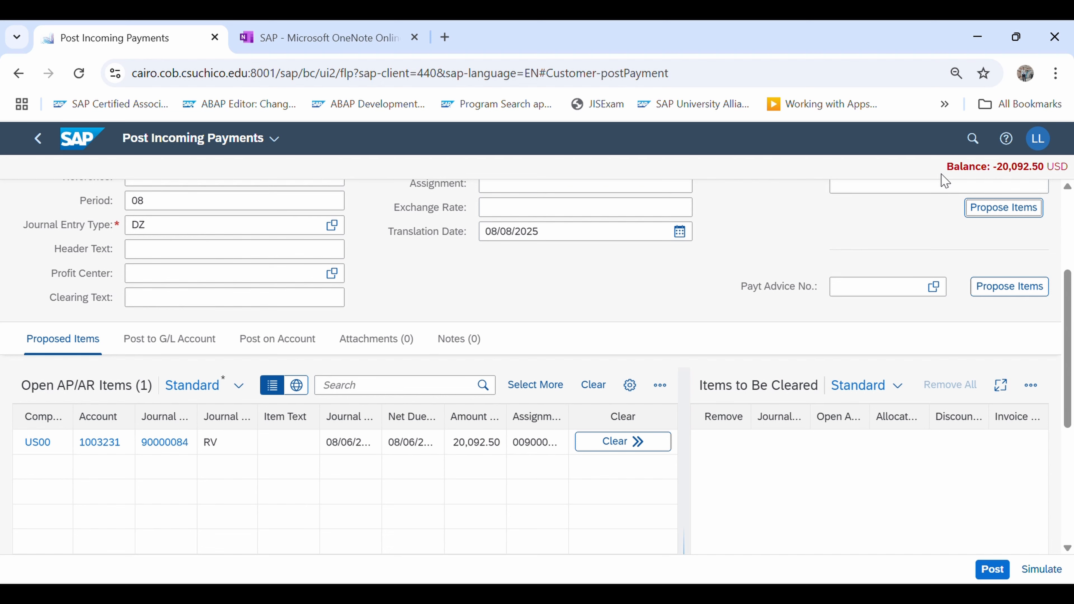
Clear the proposed open invoice item against the incoming payment and post the payment
drag(944, 171, 1052, 175)
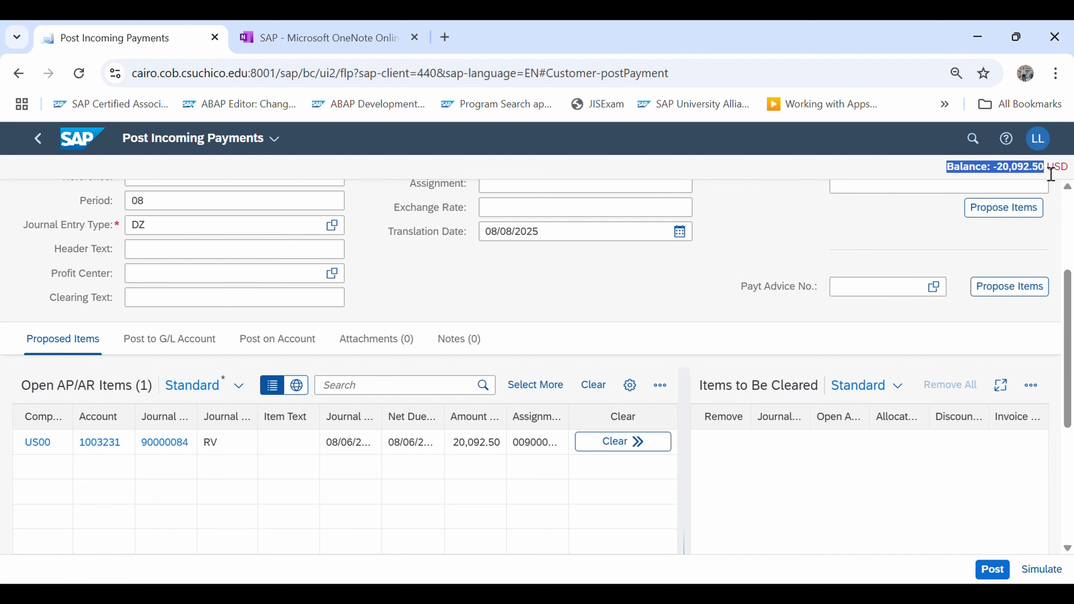
drag(1022, 245, 1000, 295)
scroll(1000, 181, up, 5)
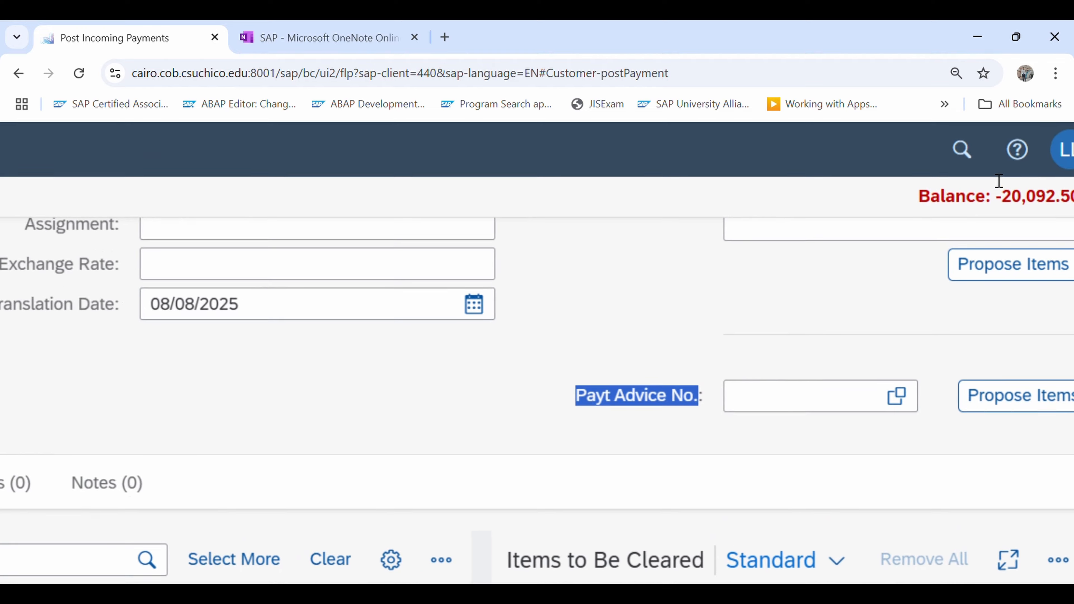
scroll(999, 181, down, 5)
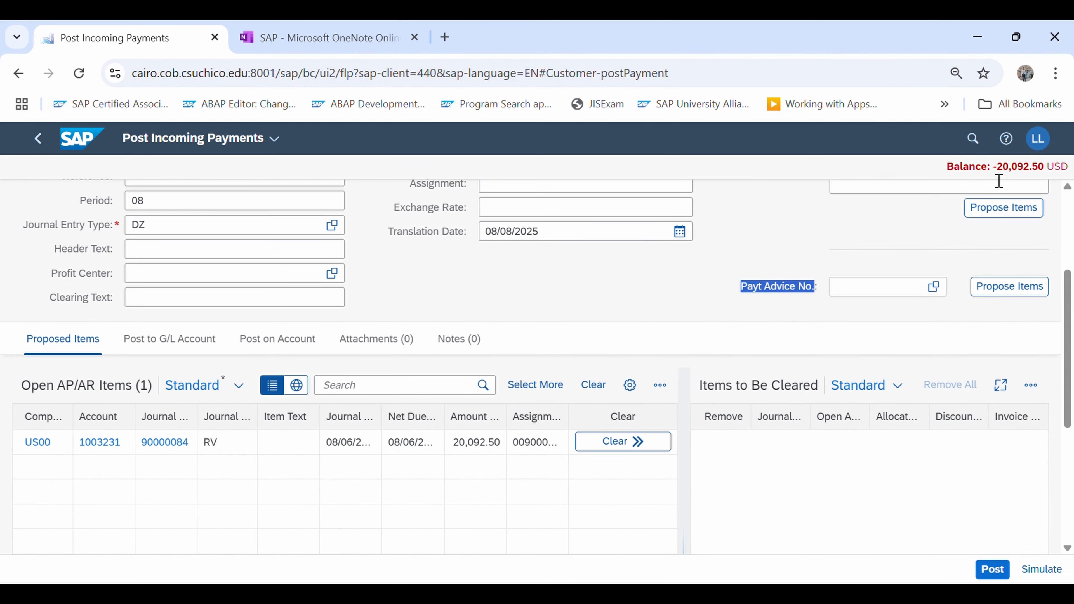
click(631, 445)
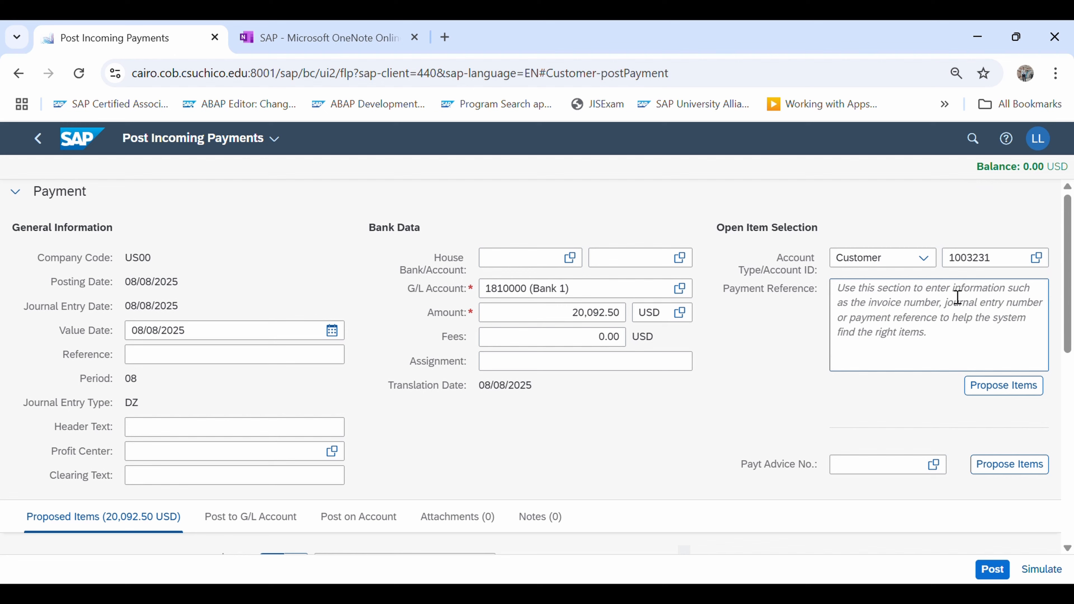
drag(1071, 315, 1068, 404)
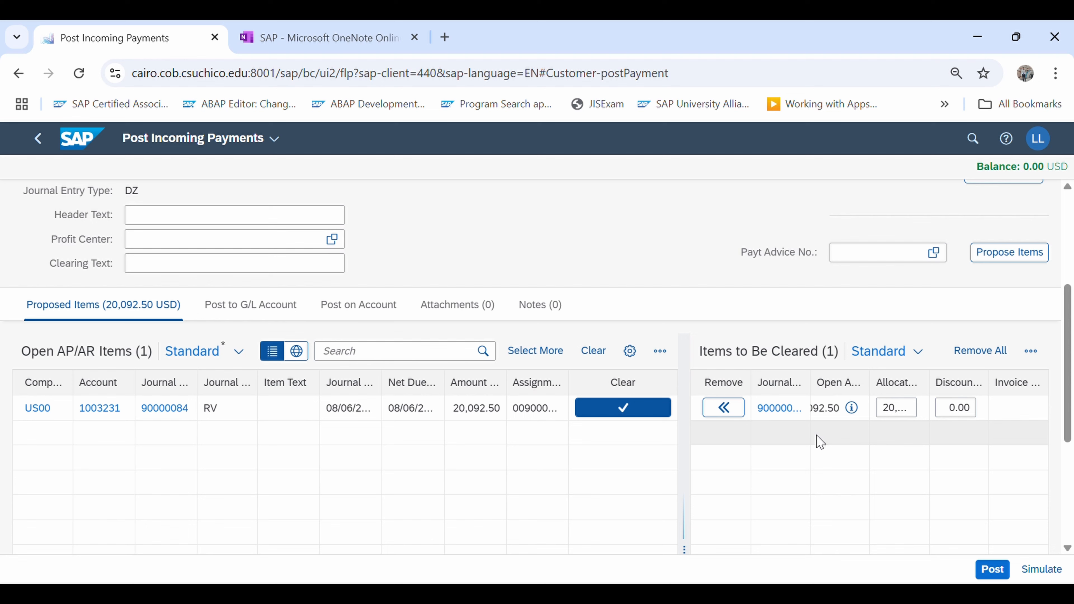
click(998, 569)
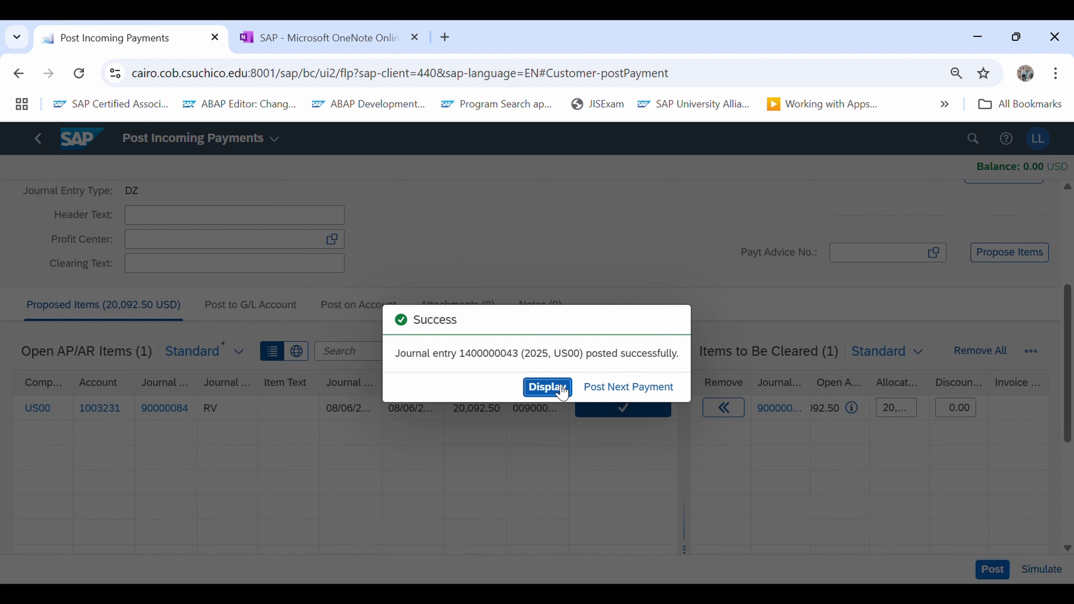
Display the posted journal entry, review its line items, and examine its accounting impact in T-account view
click(552, 389)
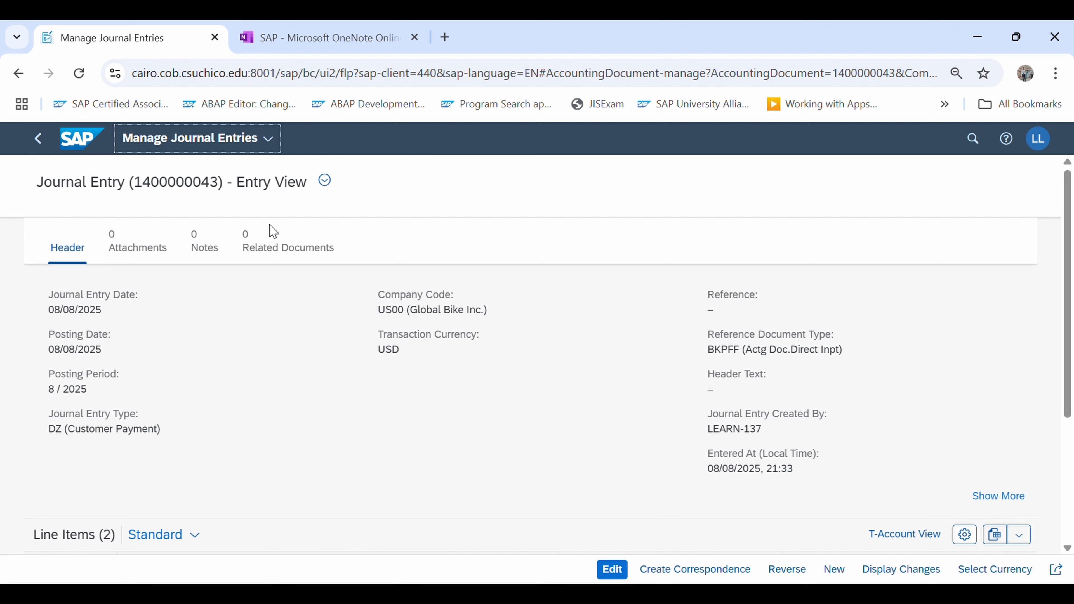
click(325, 181)
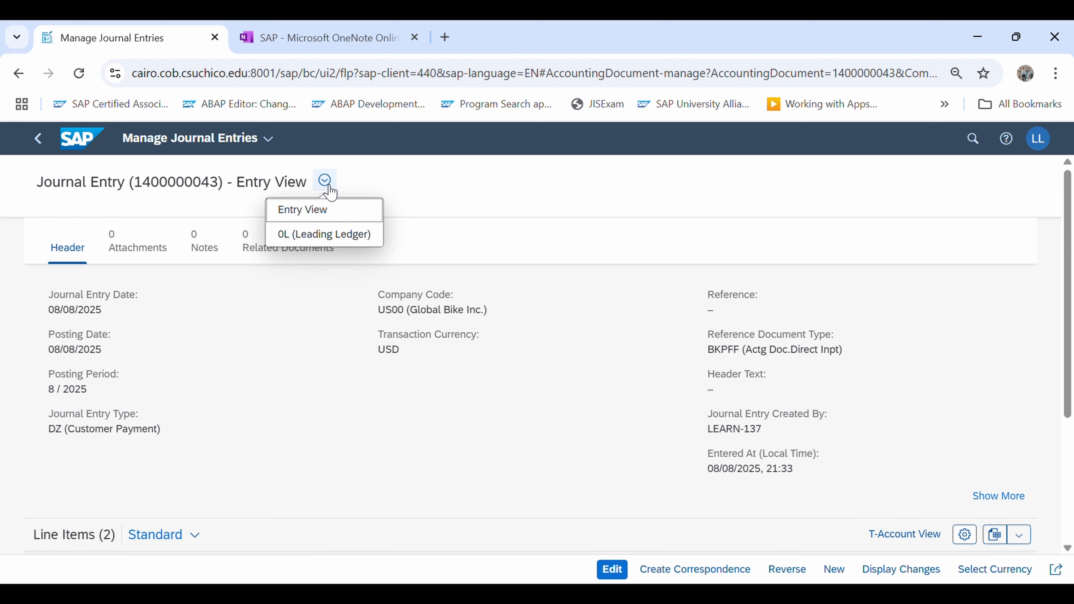
drag(1066, 358, 1059, 481)
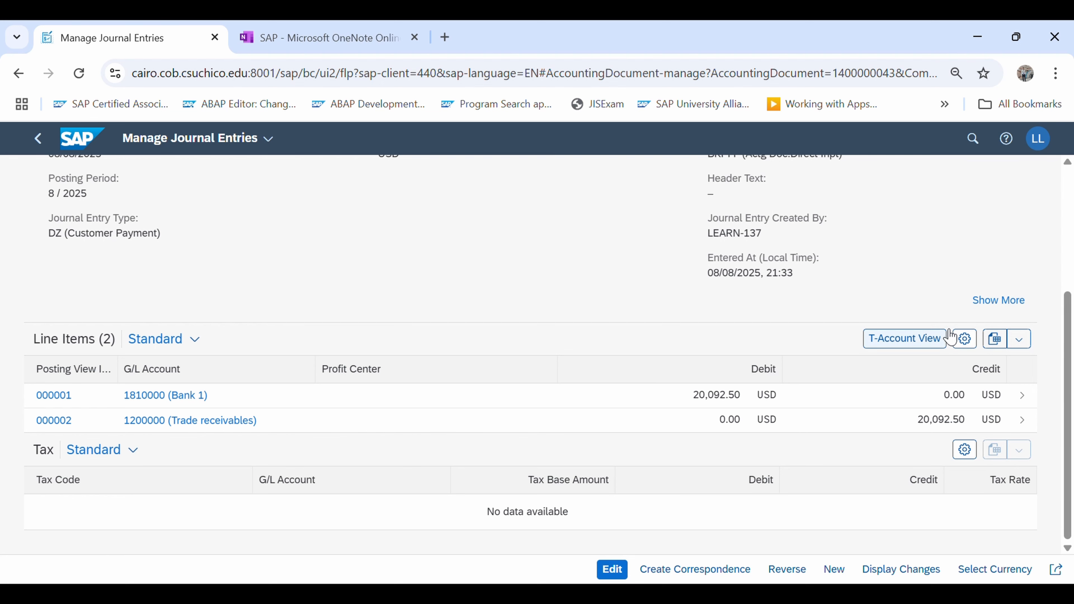
click(909, 345)
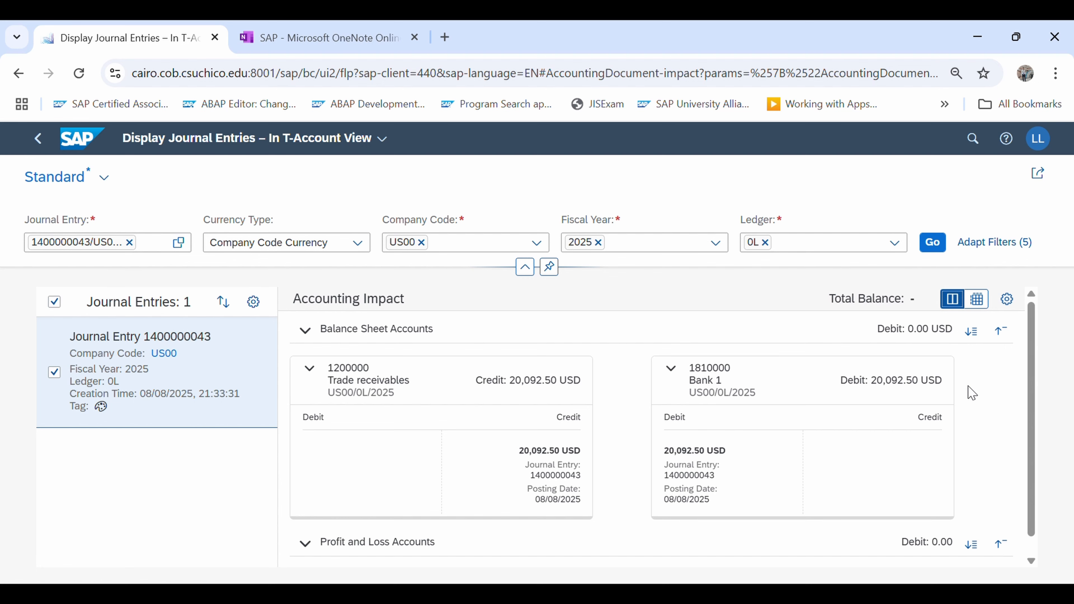
scroll(1032, 407, down, 1)
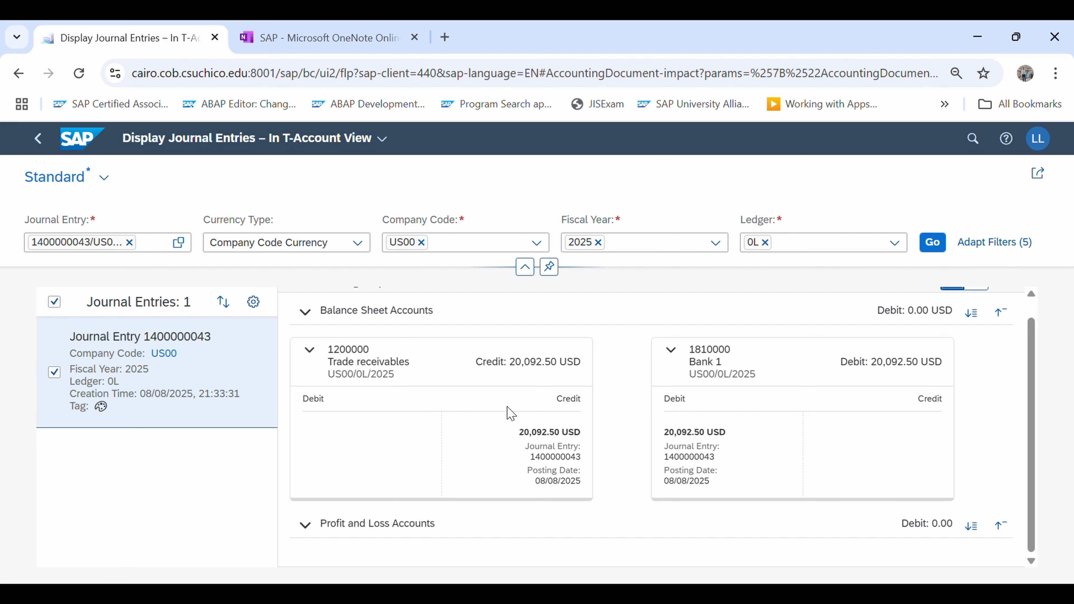
Examine the payment entry's accounting impact in table view and again in T-account view, collapsing and re-expanding the balance sheet accounts
scroll(1037, 359, up, 1)
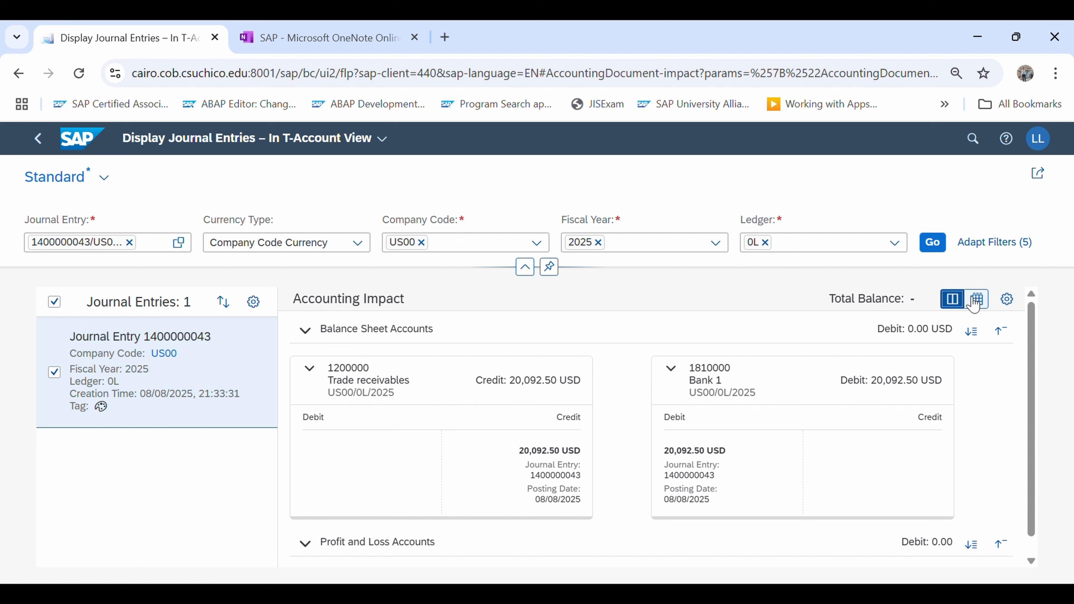
click(982, 301)
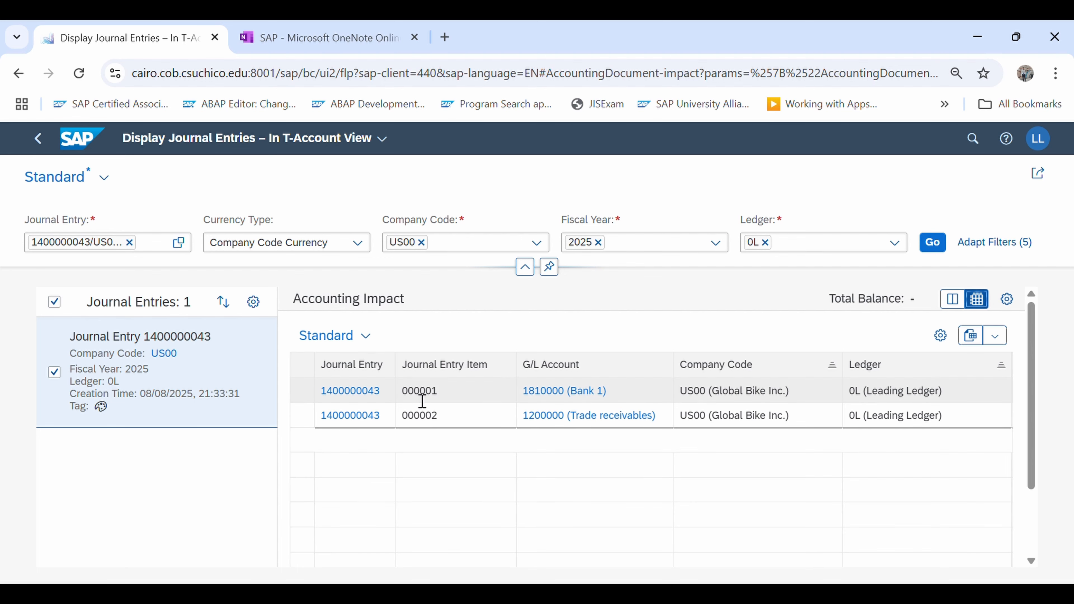
click(953, 301)
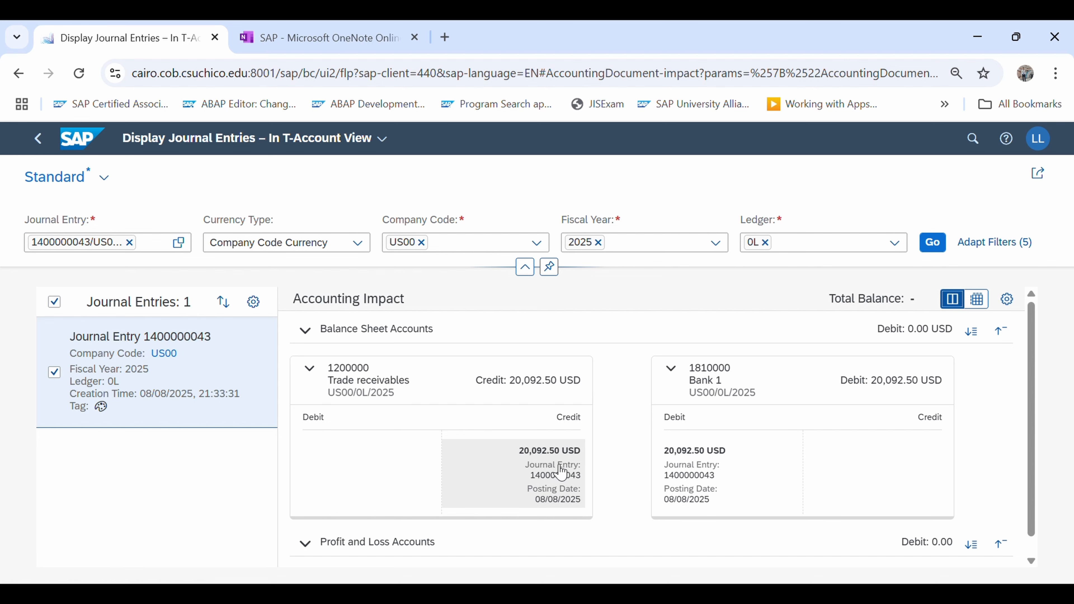
click(306, 331)
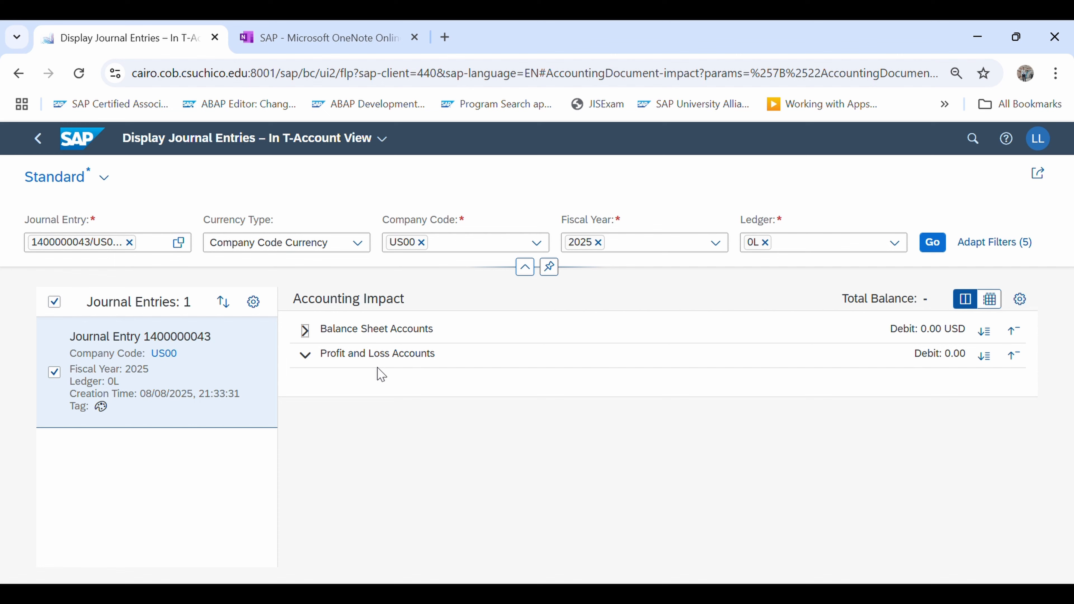
click(306, 330)
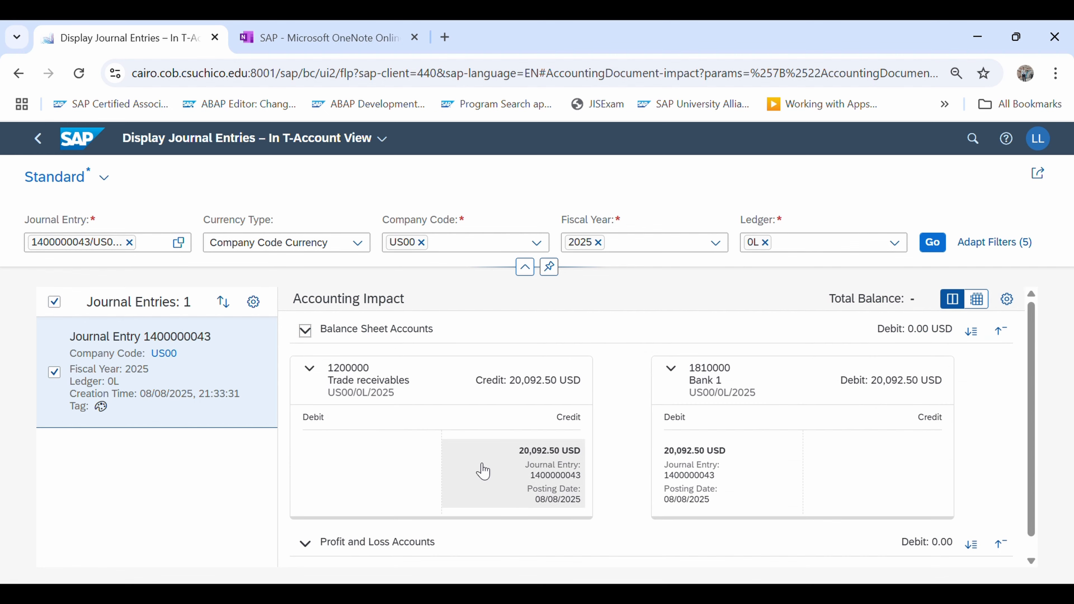
click(312, 547)
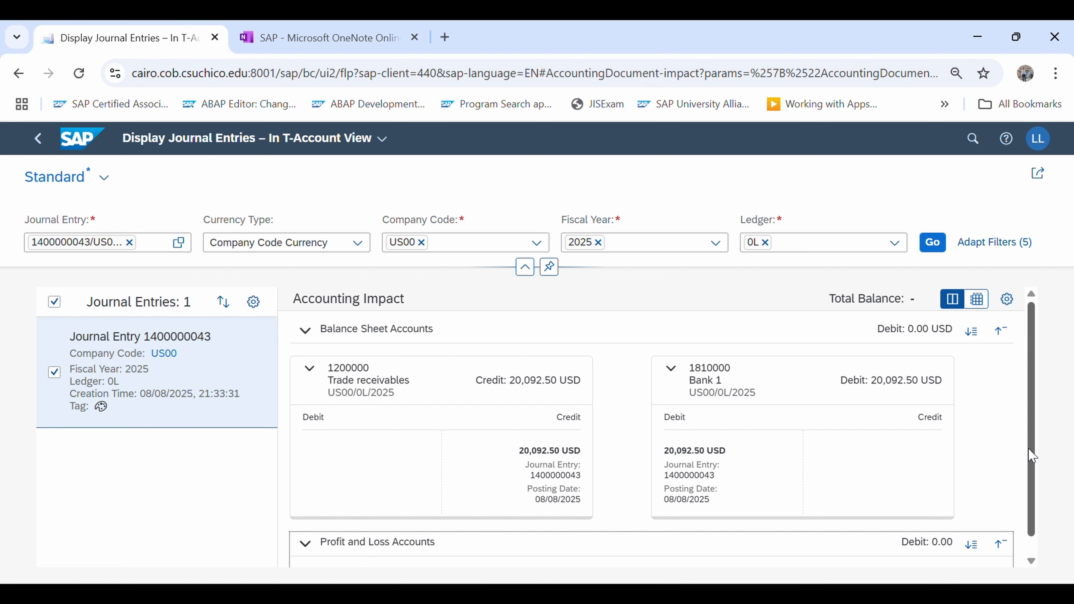
scroll(1034, 456, down, 1)
scroll(1034, 493, up, 1)
Leave the journal entry and the Post Incoming Payments app without starting a new payment, returning to the home page
click(45, 143)
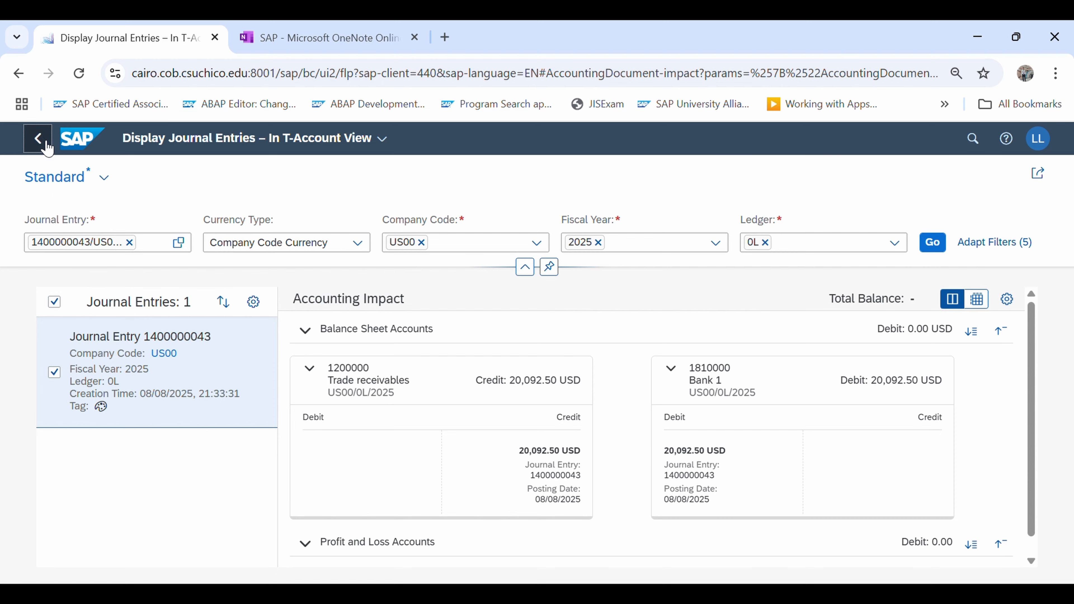
click(46, 146)
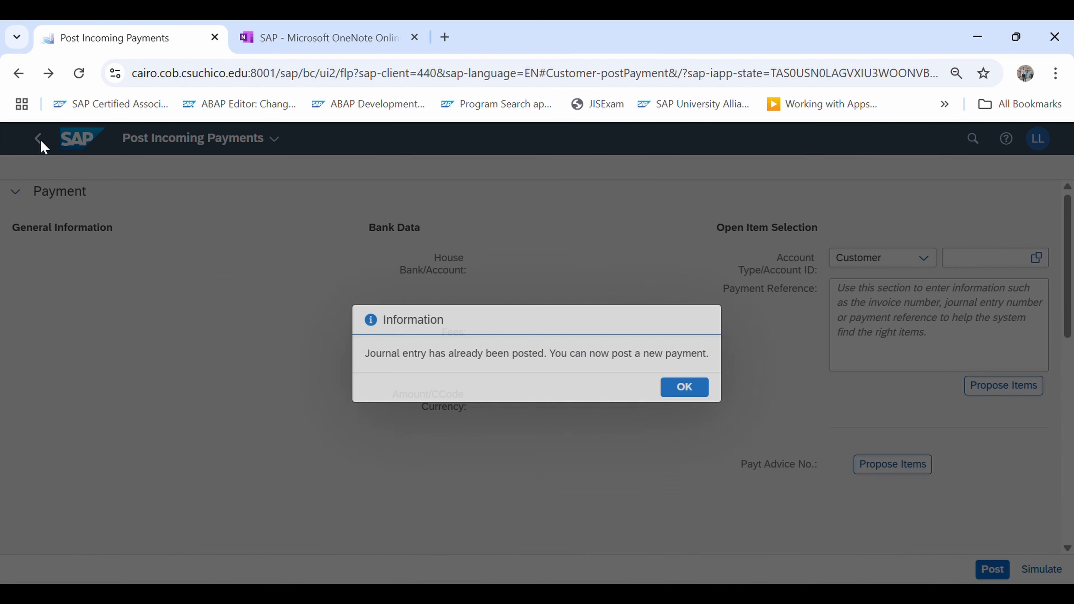
click(684, 387)
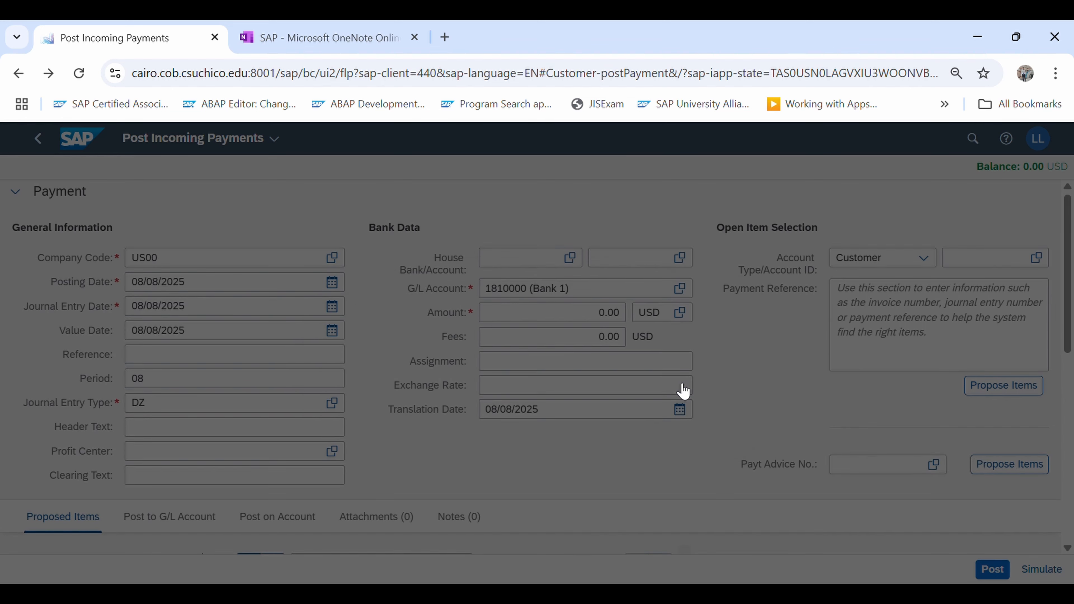
click(38, 139)
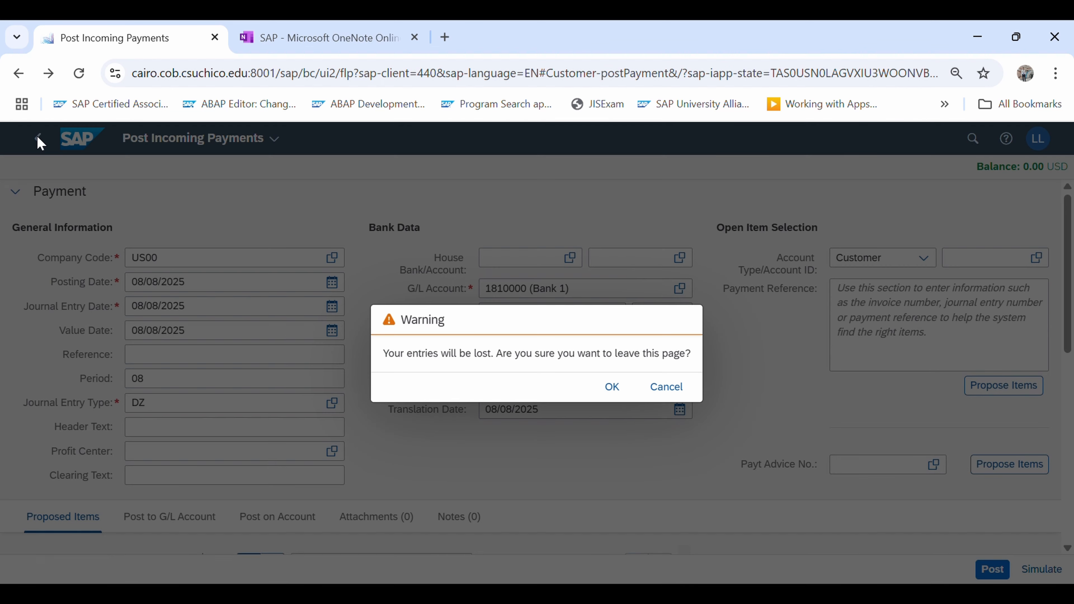
click(617, 391)
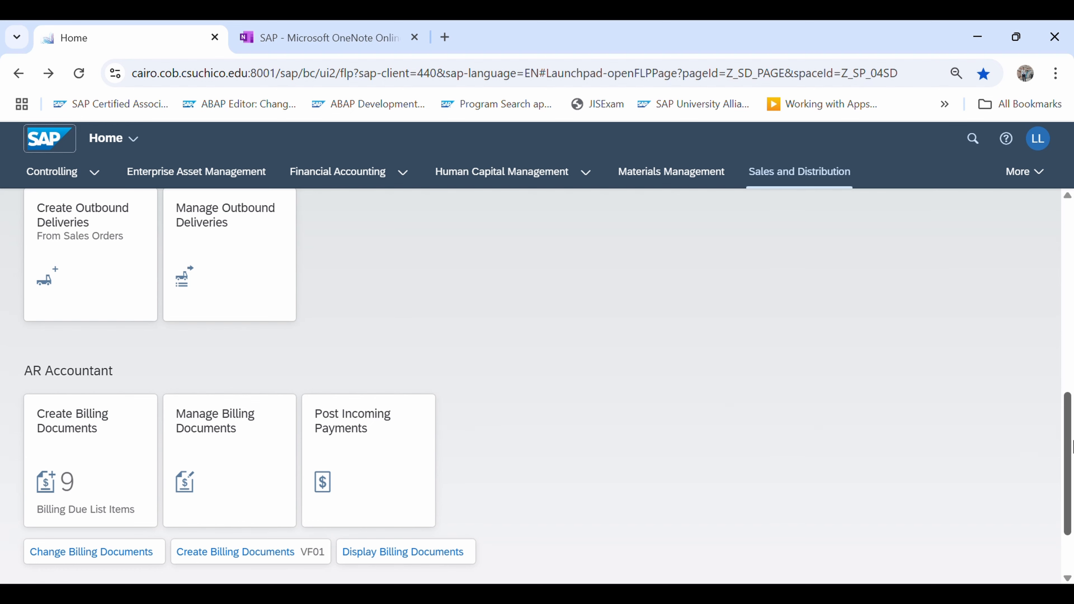
Search Track Sales Orders for customer reference 137 and open the fulfillment details of the matching sales document
drag(1071, 447, 1070, 256)
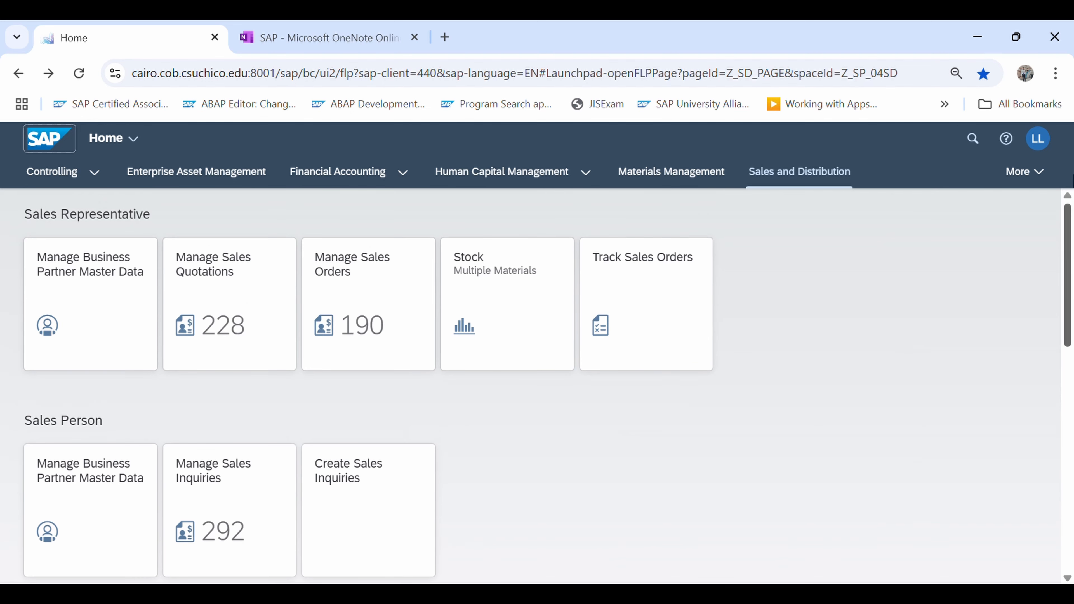
click(652, 300)
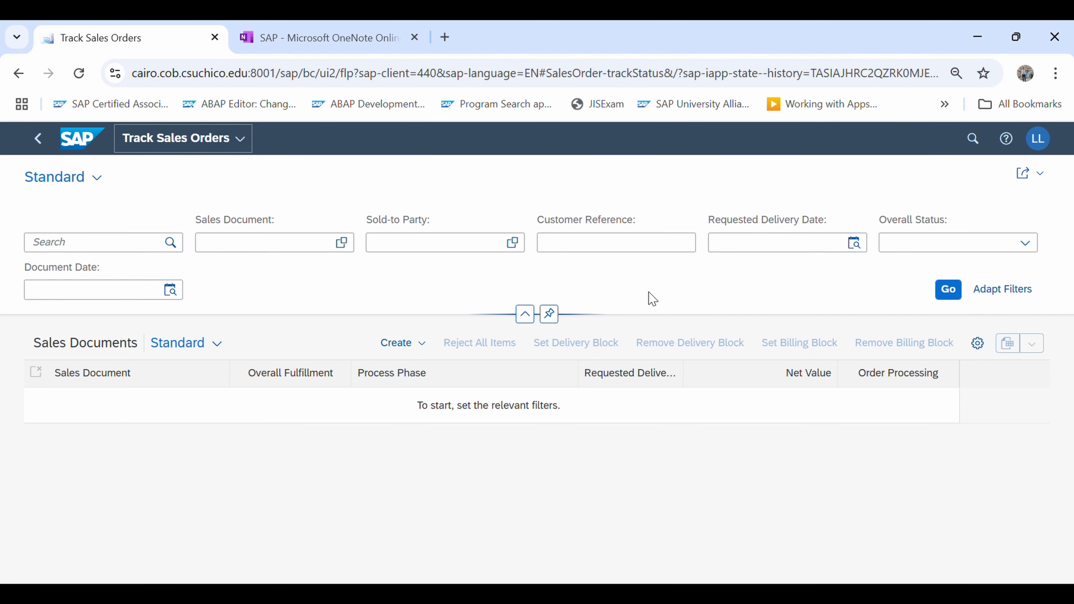
click(617, 247)
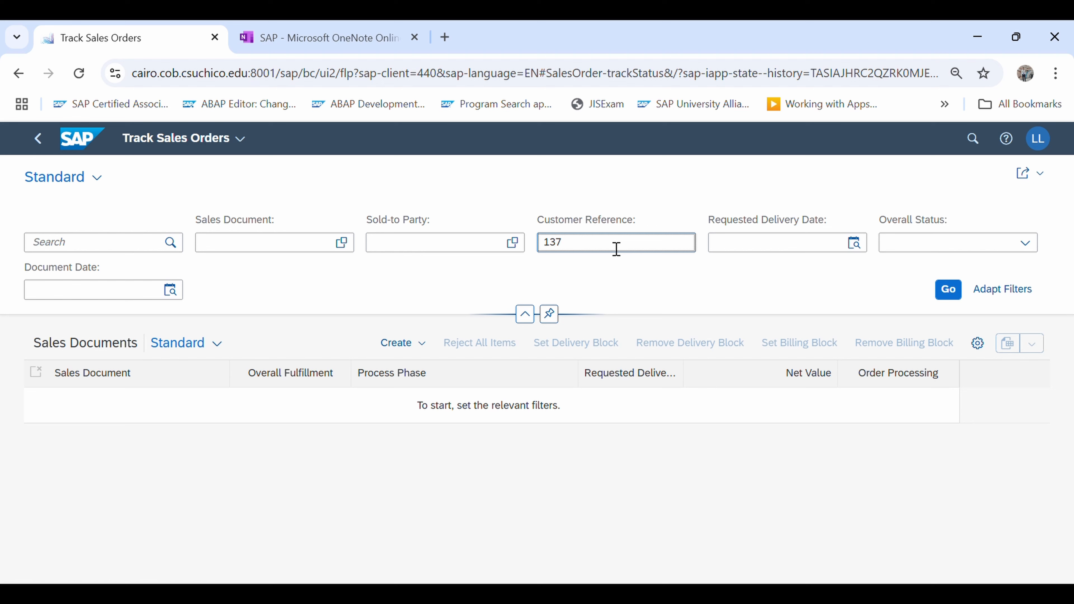
click(948, 291)
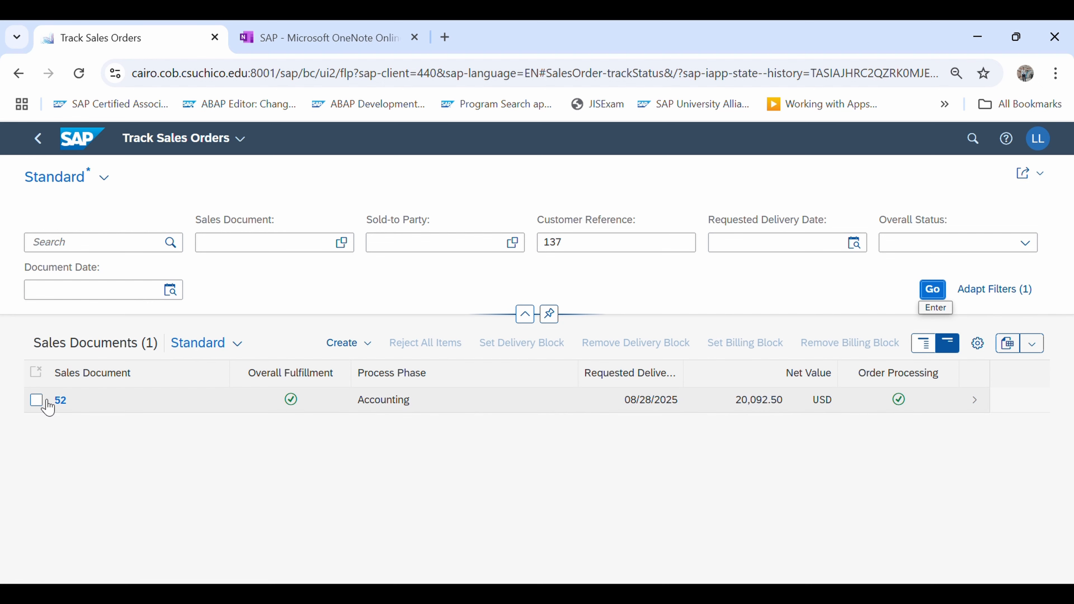
click(36, 400)
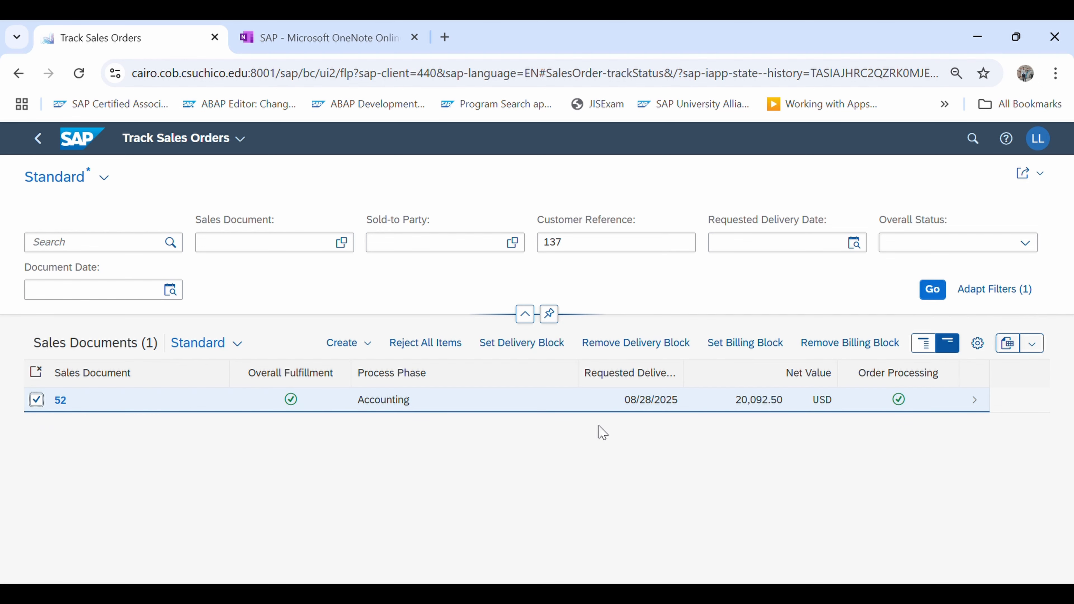
click(976, 401)
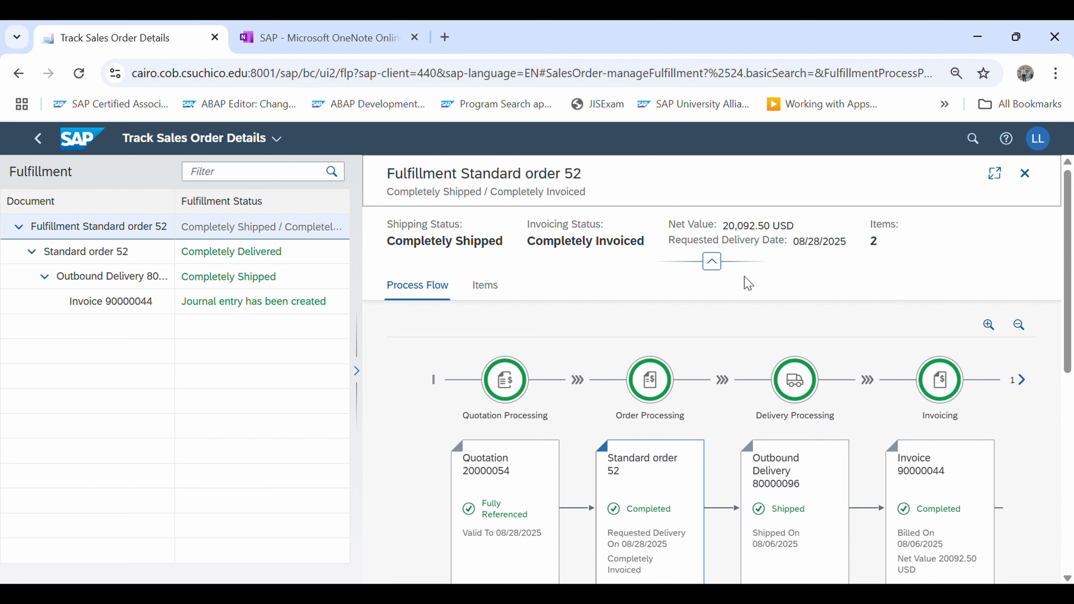
Examine the order's process flow through accounting, its item processing details, and the links offered for the invoice and journal entry
drag(1069, 294, 1069, 316)
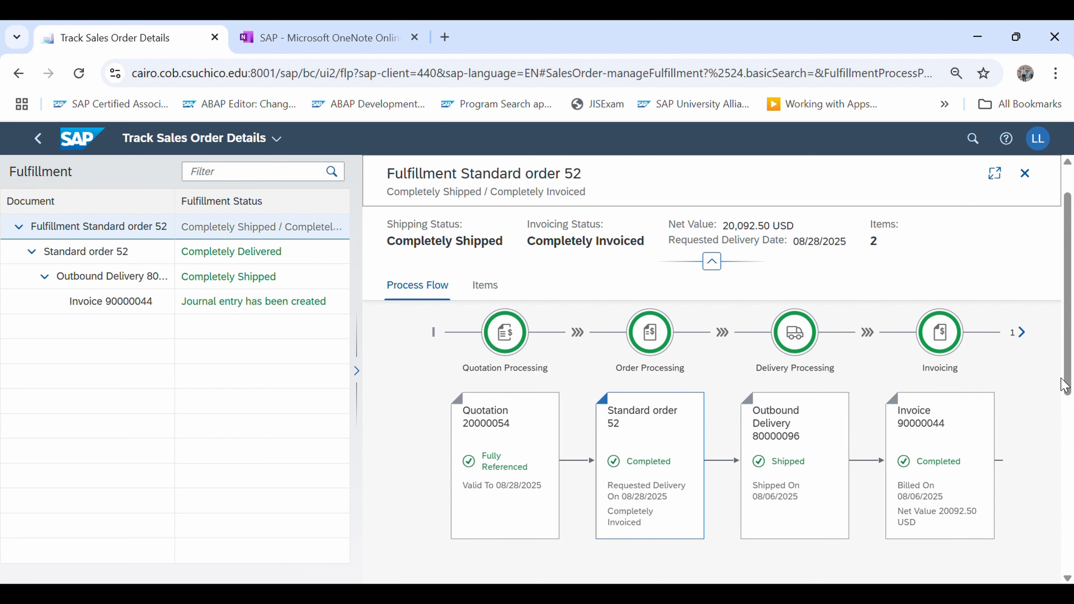
scroll(1062, 375, down, 1)
click(1028, 310)
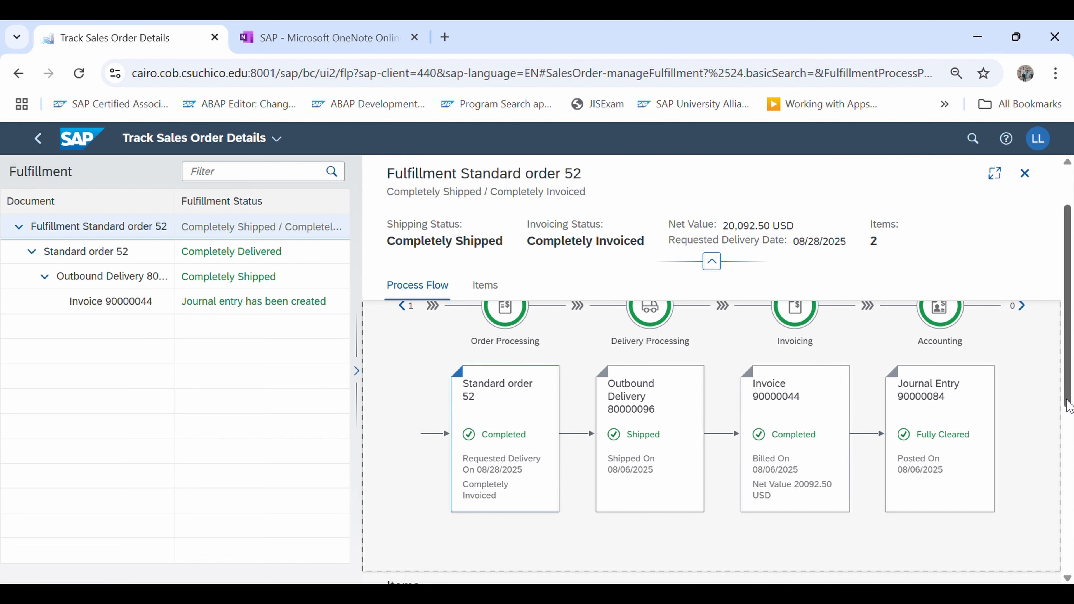
drag(1072, 392, 1072, 471)
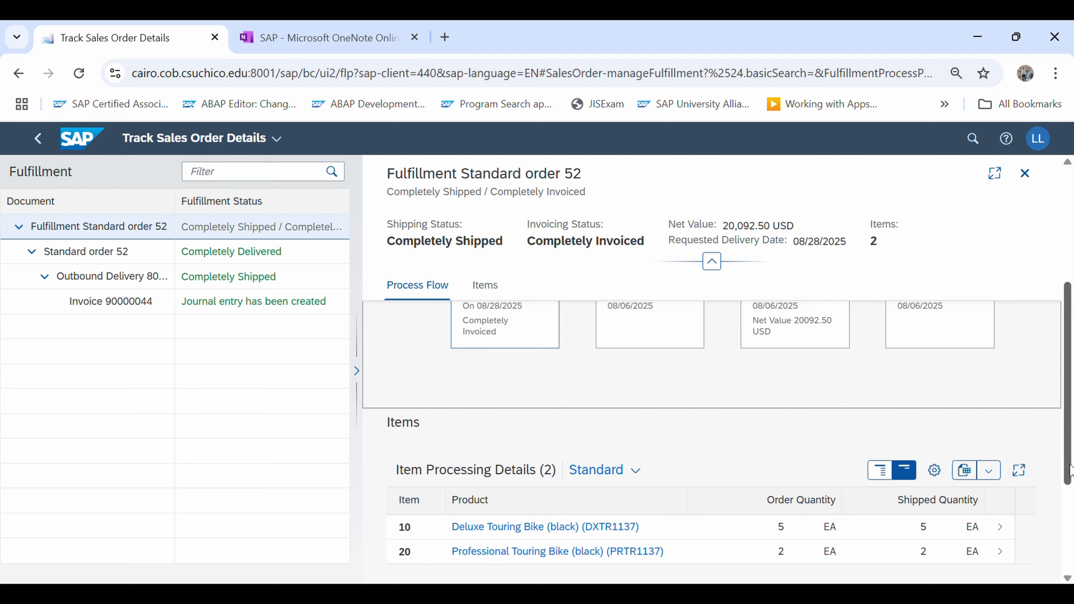
drag(1072, 469, 1071, 432)
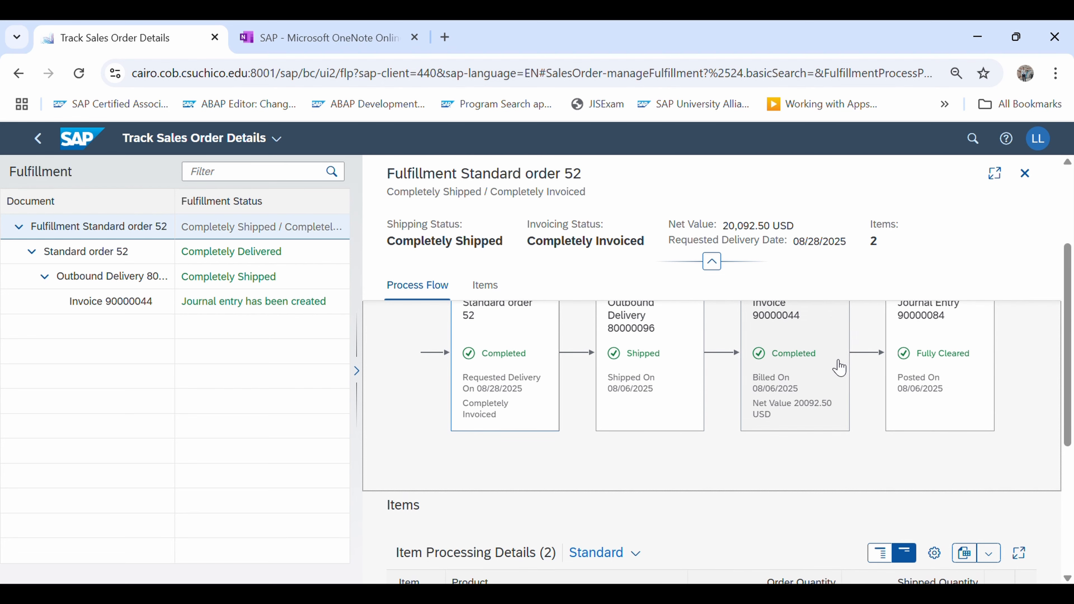
click(798, 336)
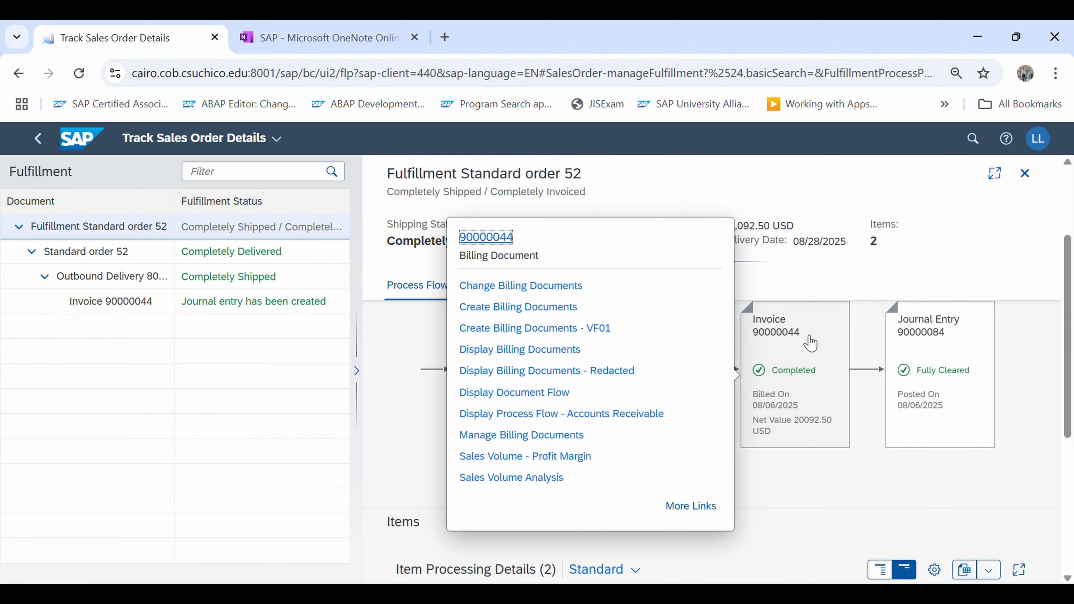
click(966, 373)
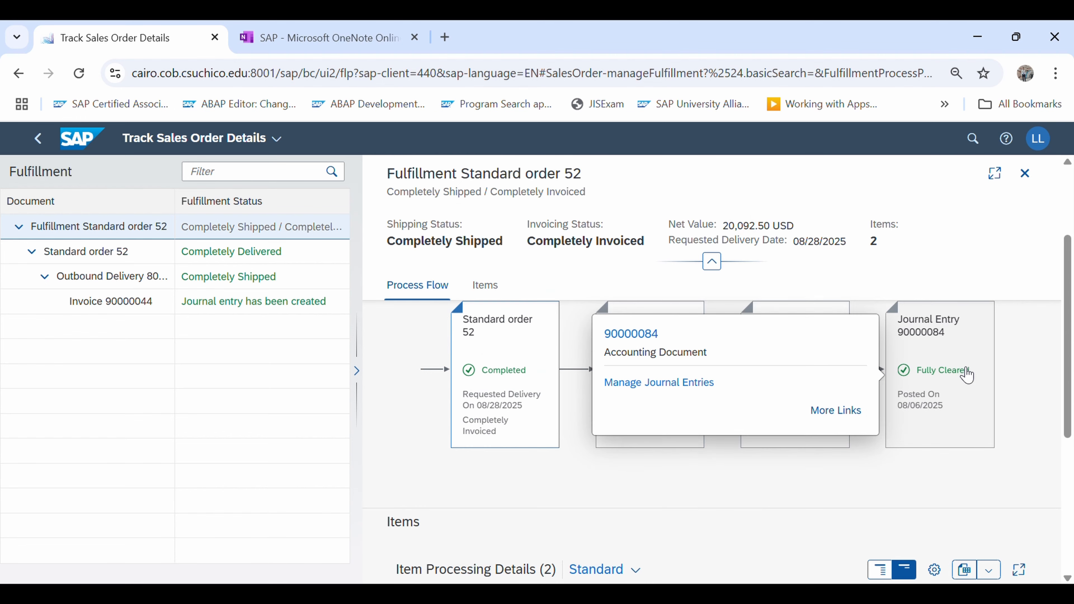
Add Display Sales Order - VA03 to the link list of the standard order in the process flow
click(524, 390)
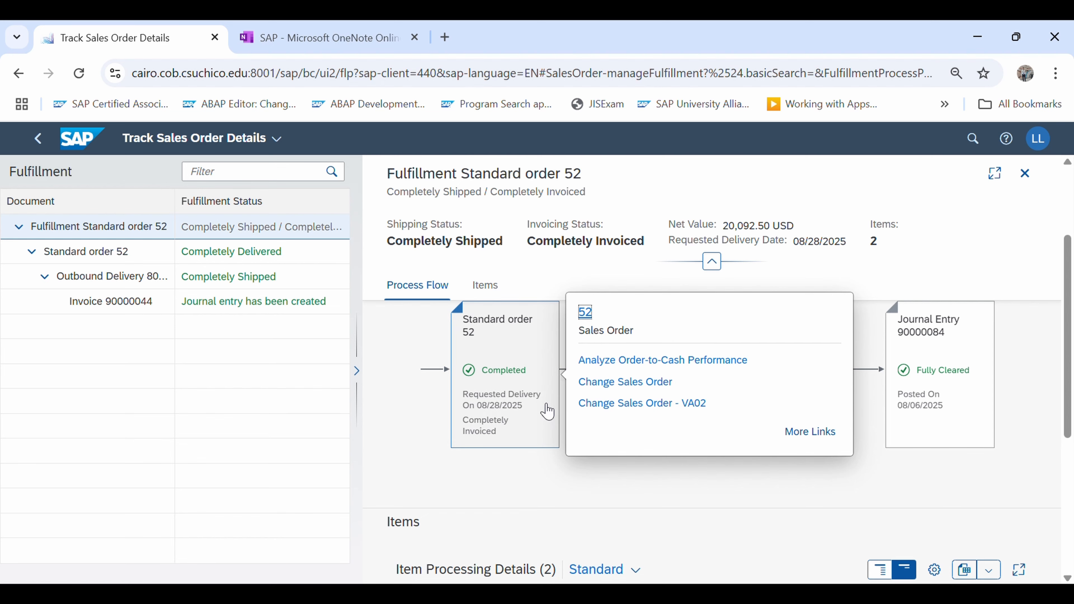
click(816, 440)
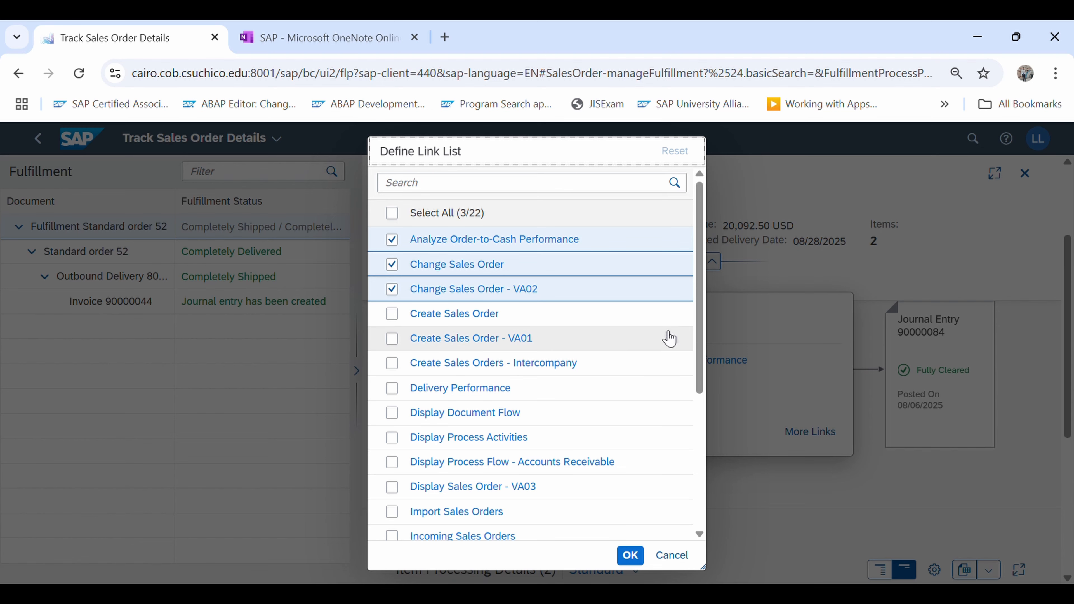
scroll(703, 356, down, 2)
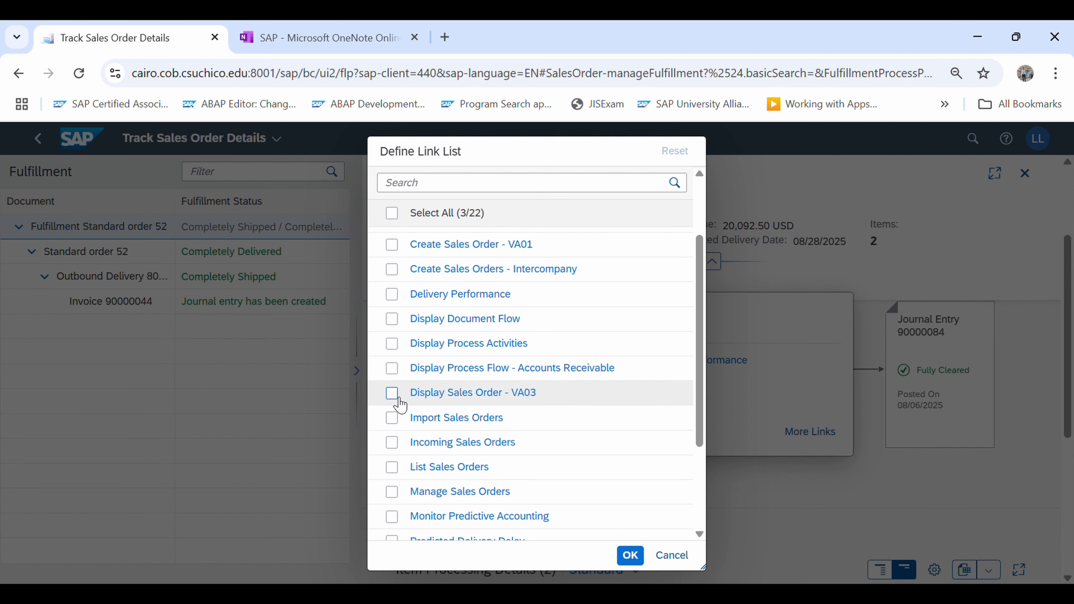
click(392, 395)
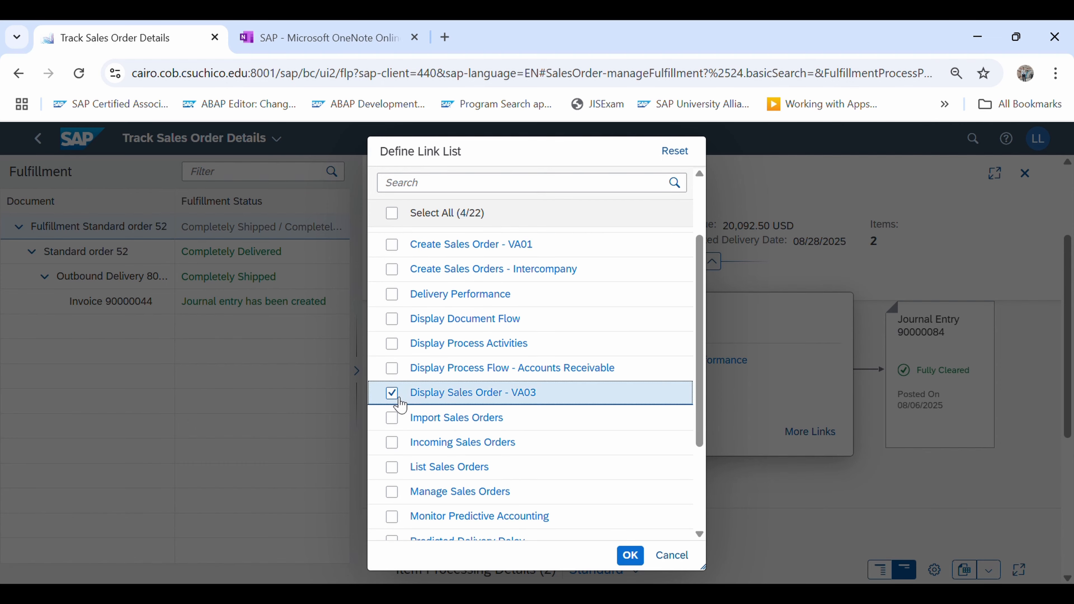
click(634, 557)
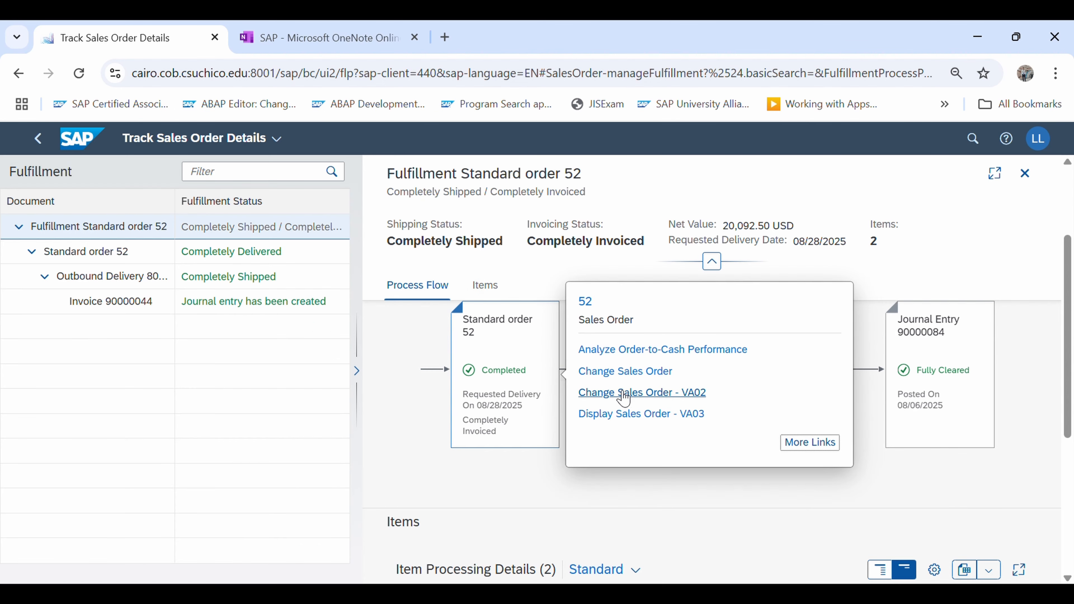
Display the sales order through VA03 and show the print preview of its header output, the order confirmation
click(655, 415)
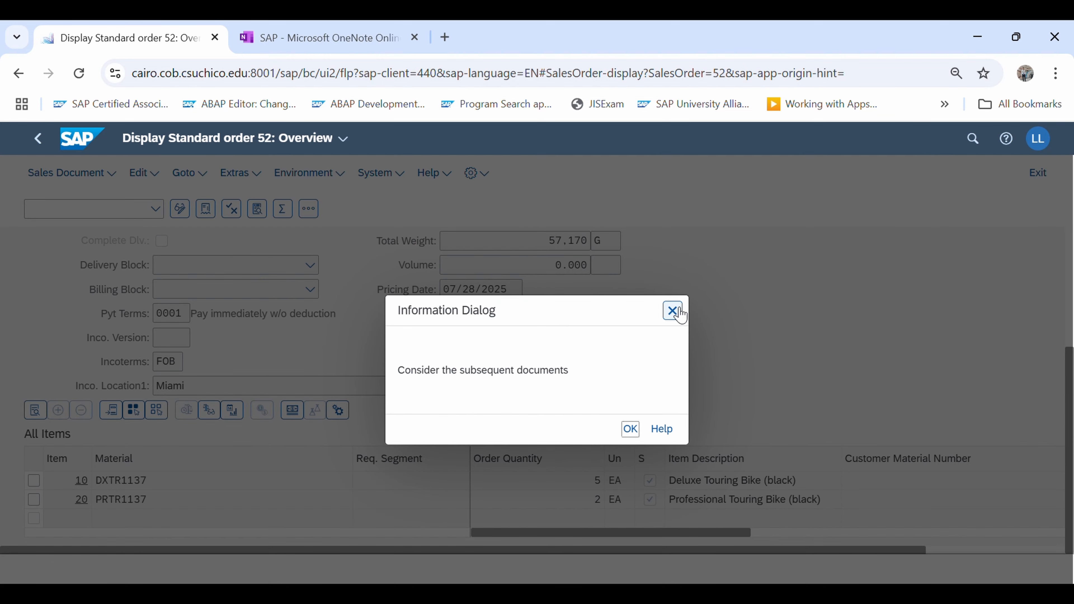
click(675, 311)
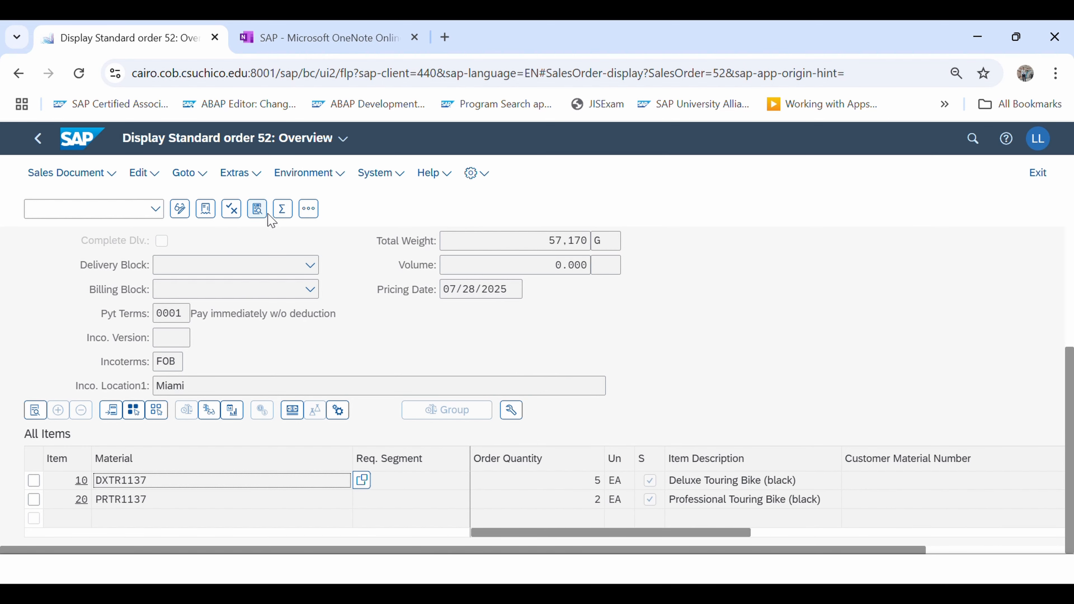
click(198, 185)
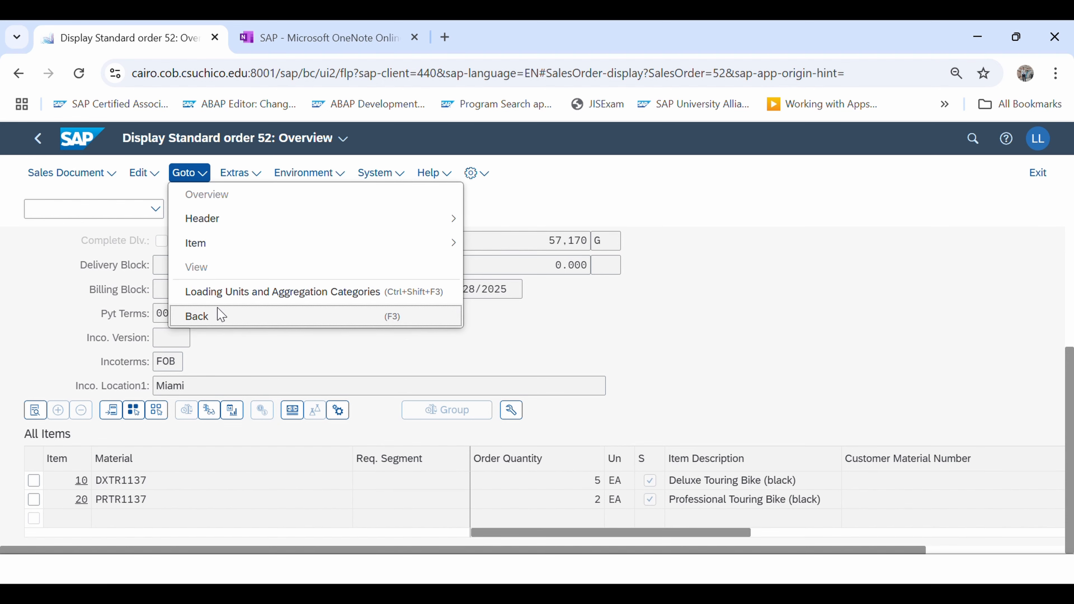
click(242, 180)
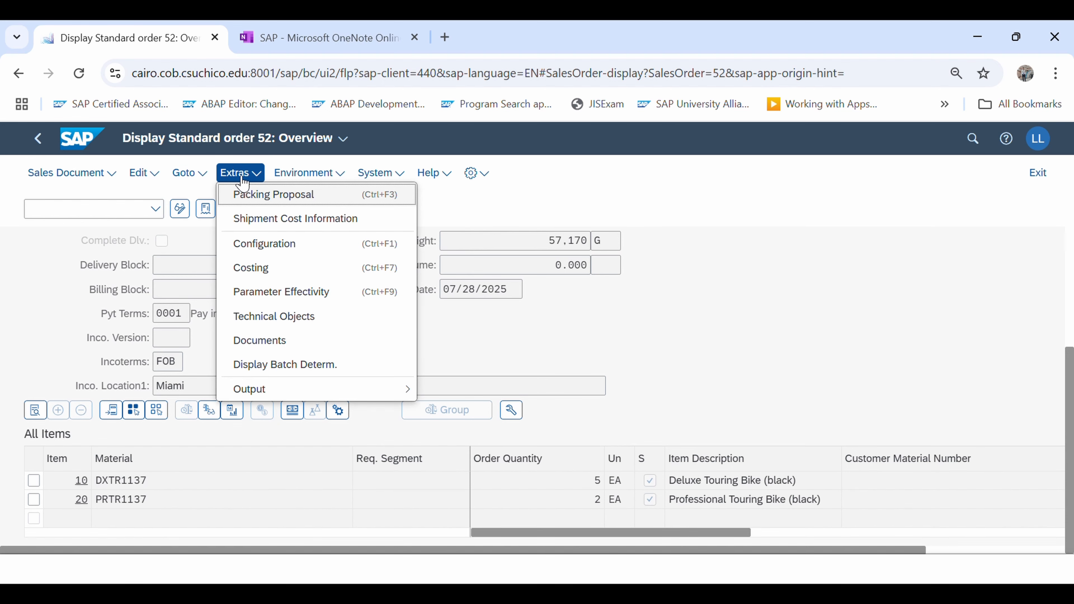
mouse_move(268, 390)
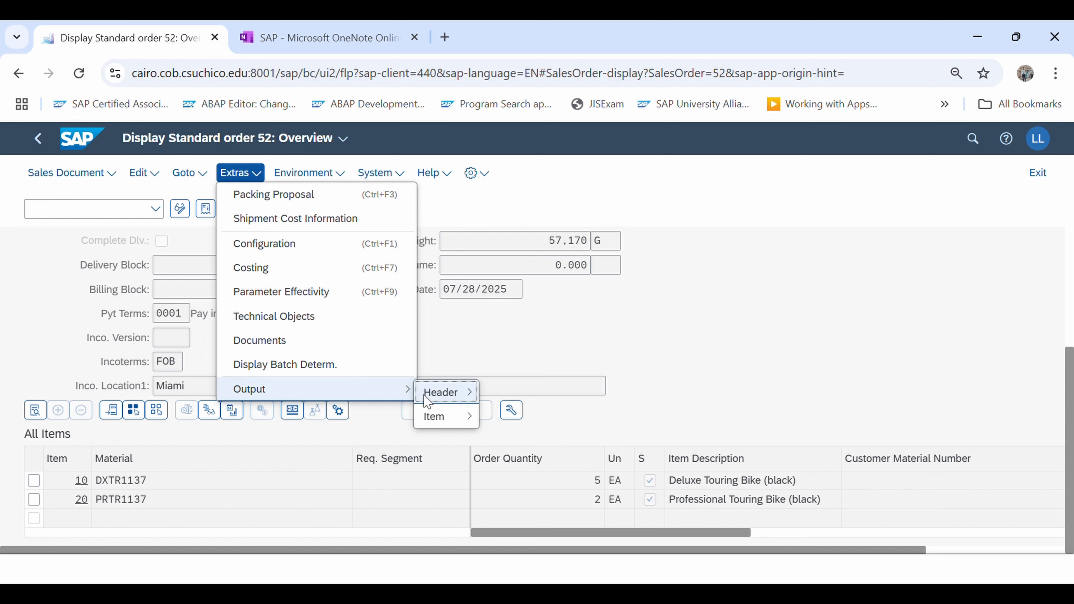
mouse_move(446, 401)
click(532, 420)
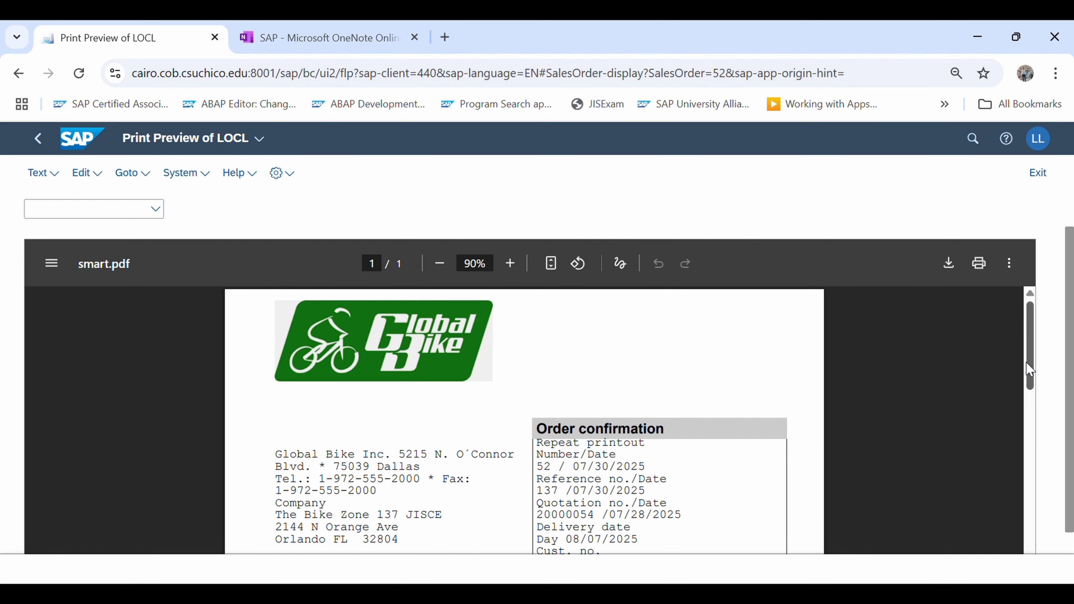
drag(1029, 371, 1048, 351)
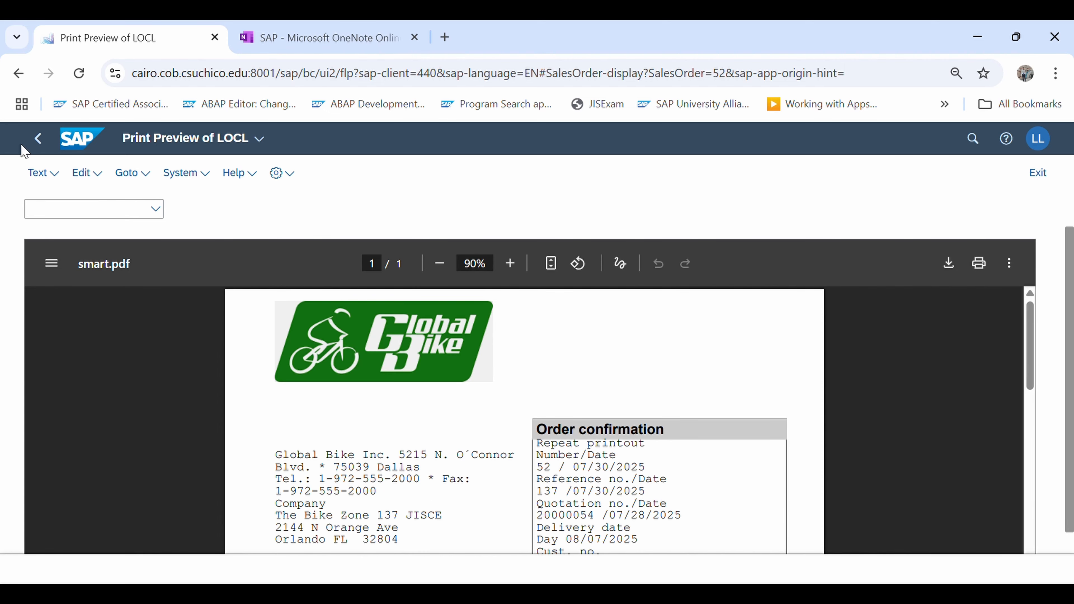
Return to the order's process flow and add Display Document Flow to the link list of its journal entry
click(45, 144)
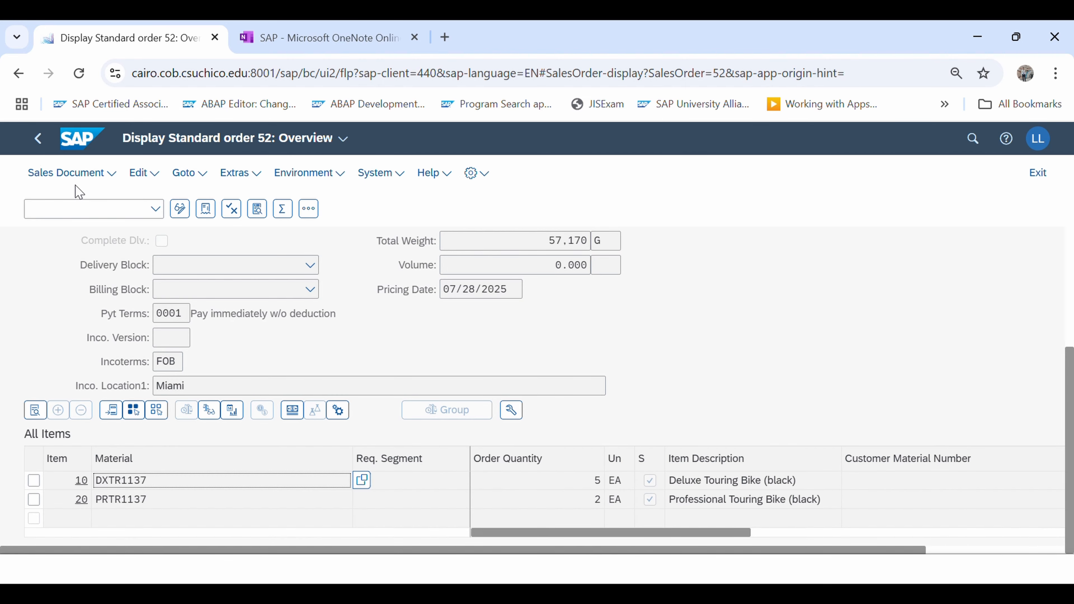
click(38, 138)
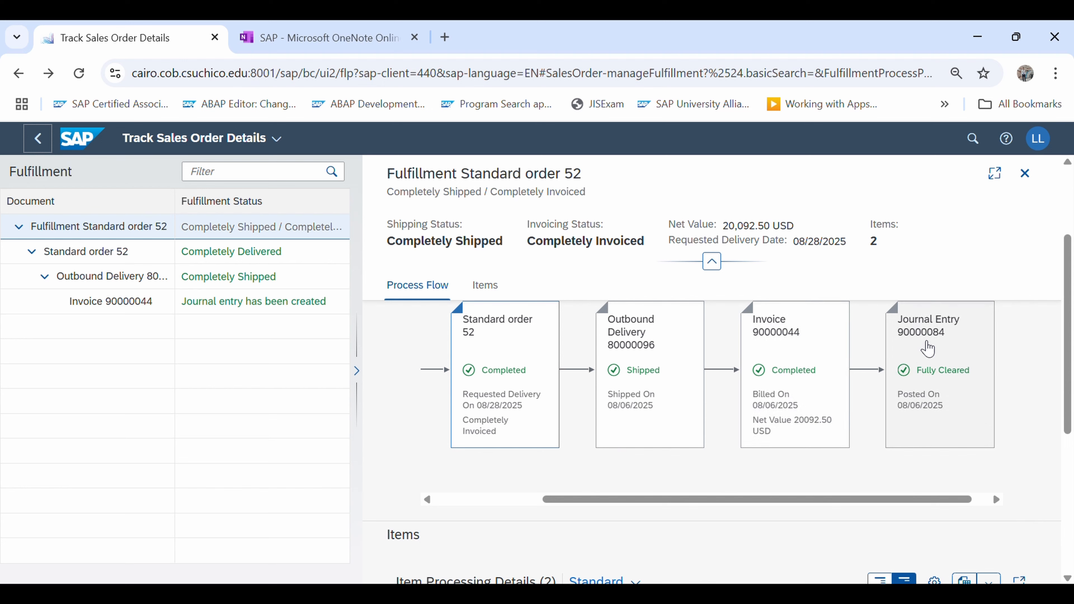
click(927, 348)
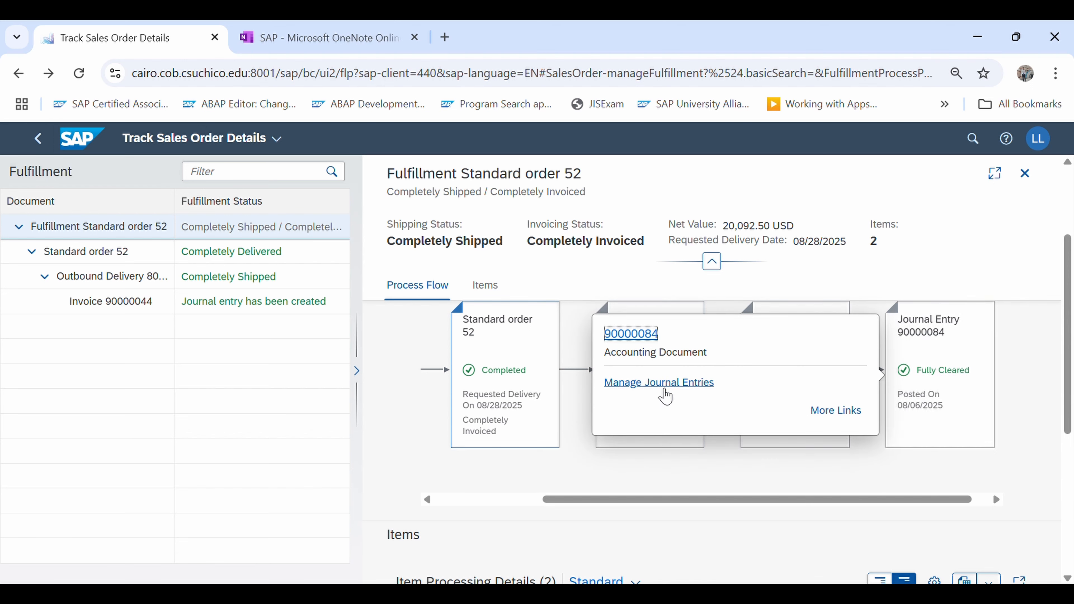
click(848, 414)
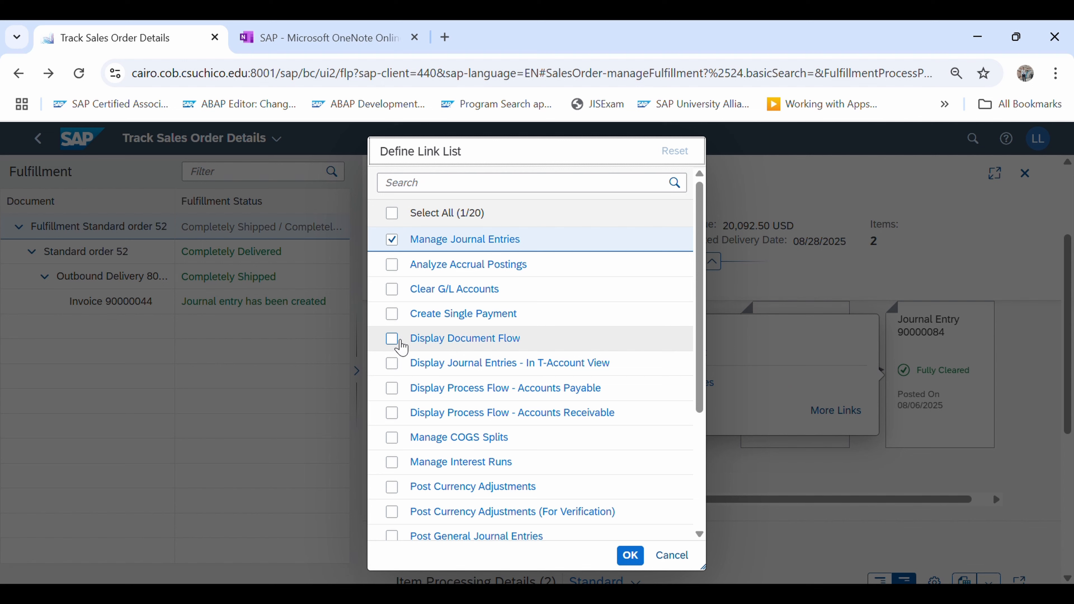
click(392, 339)
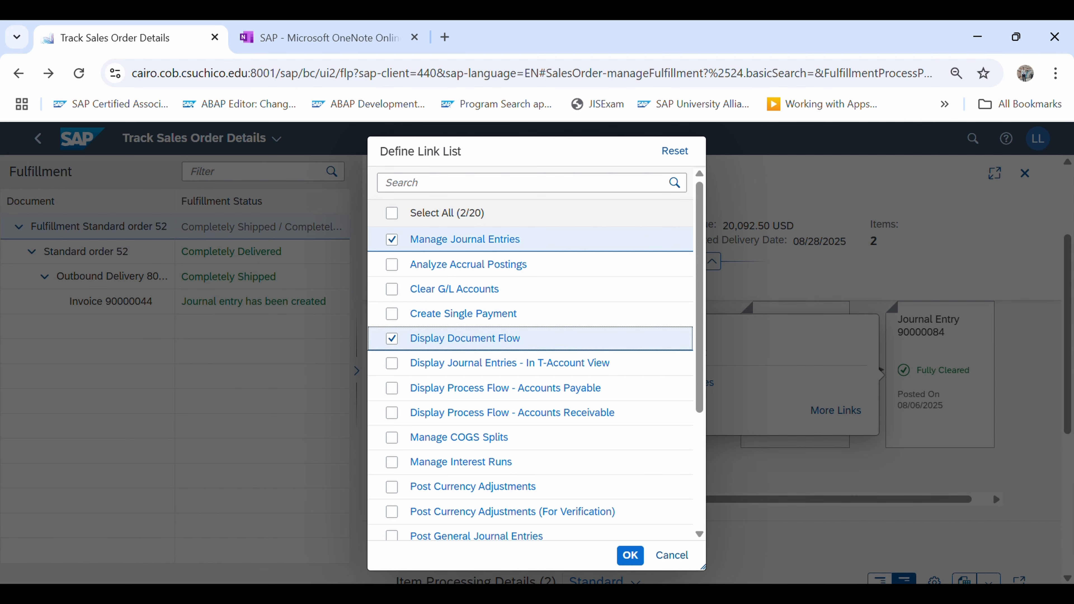
click(631, 555)
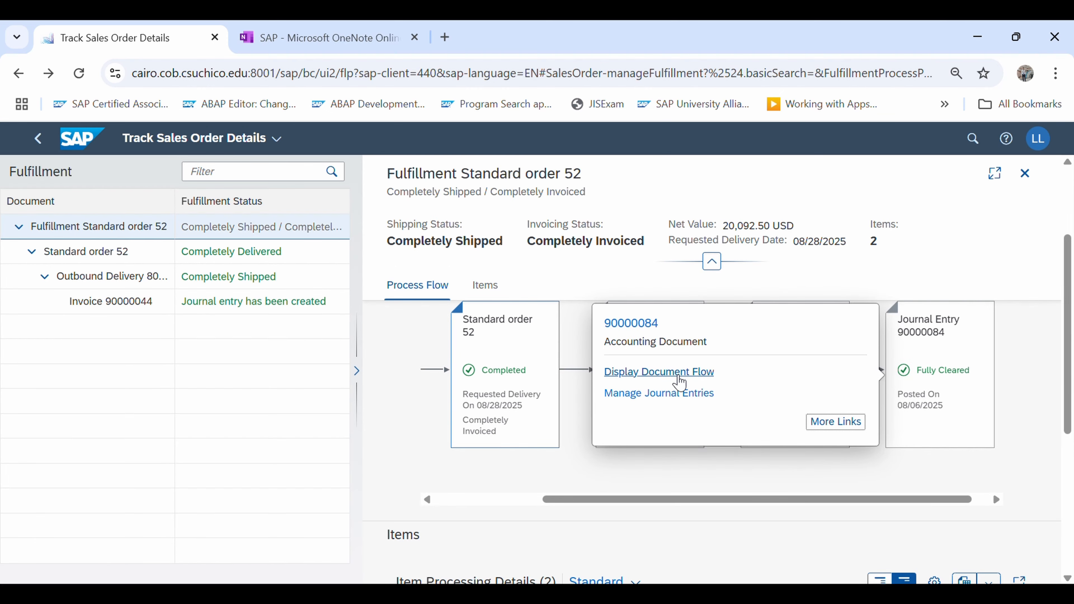
Open the journal entry's document flow and highlight the documents linked to the inquiry and the quotation
click(679, 372)
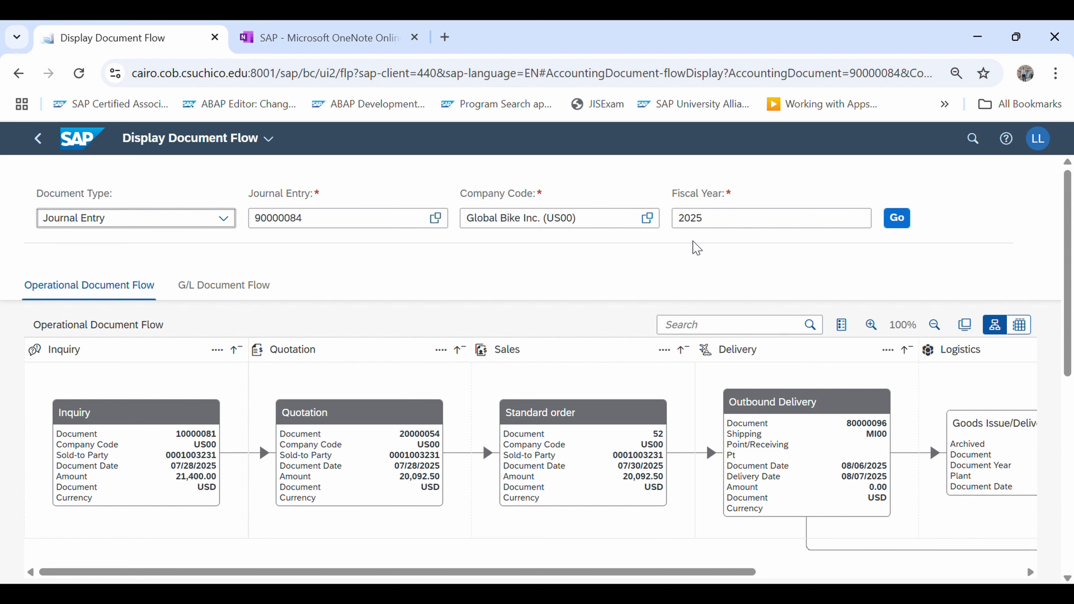
scroll(422, 449, down, 2)
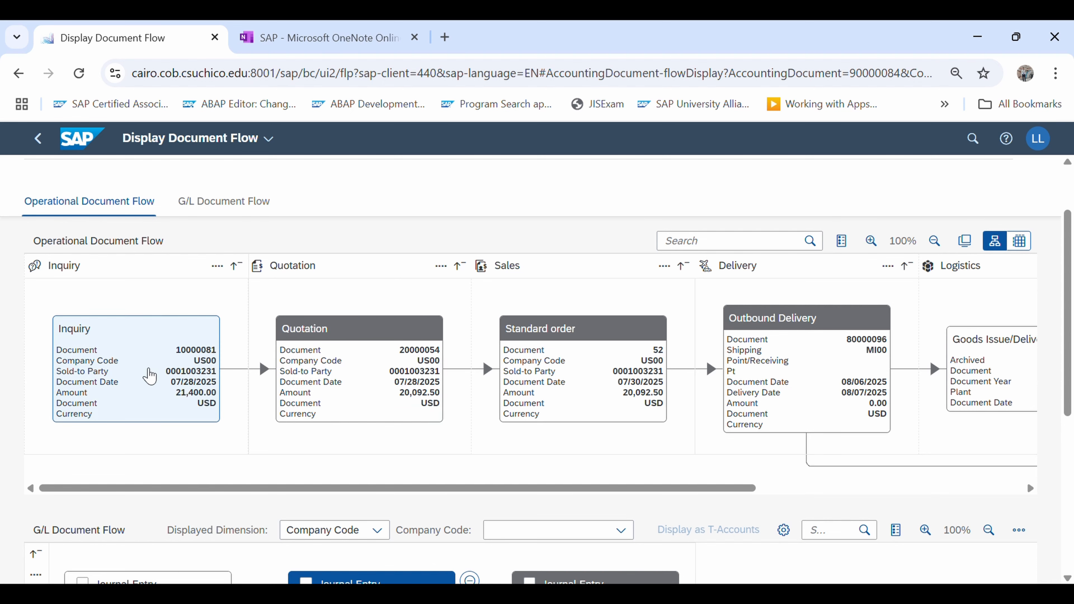
click(149, 375)
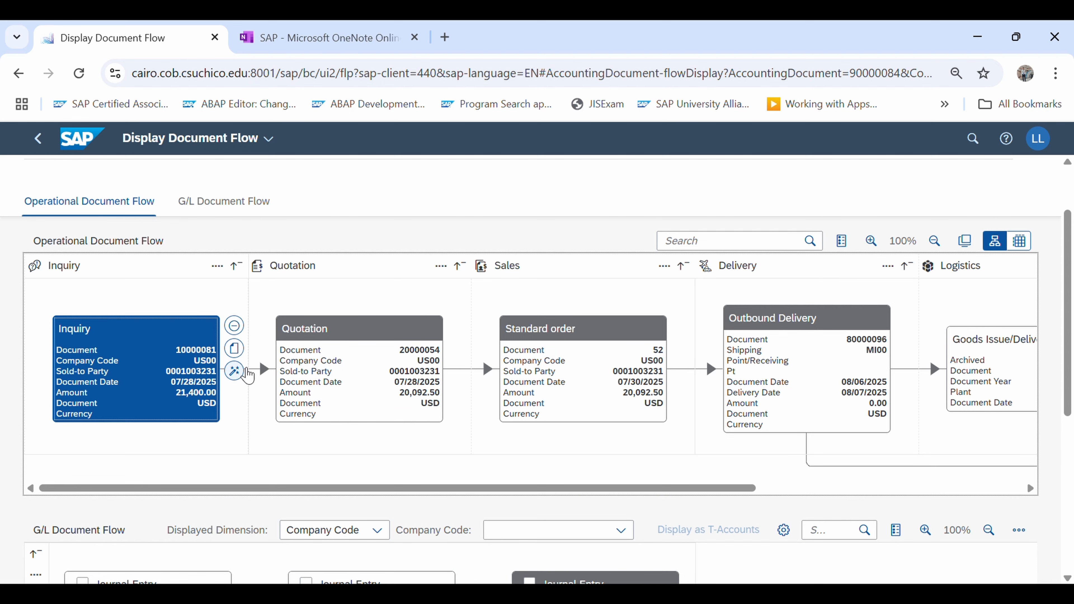
click(235, 371)
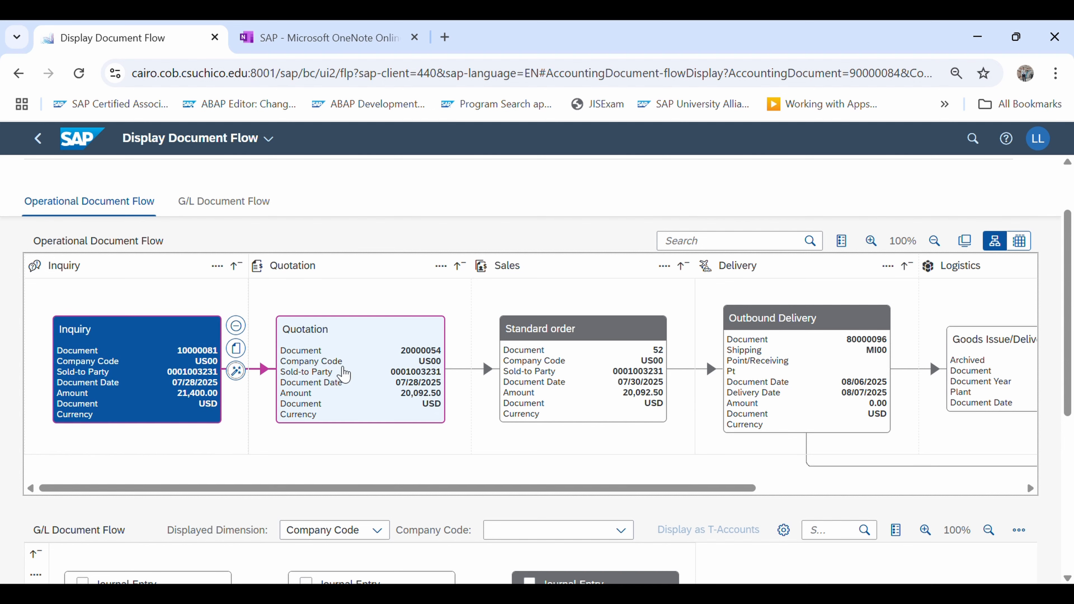
click(344, 374)
click(460, 372)
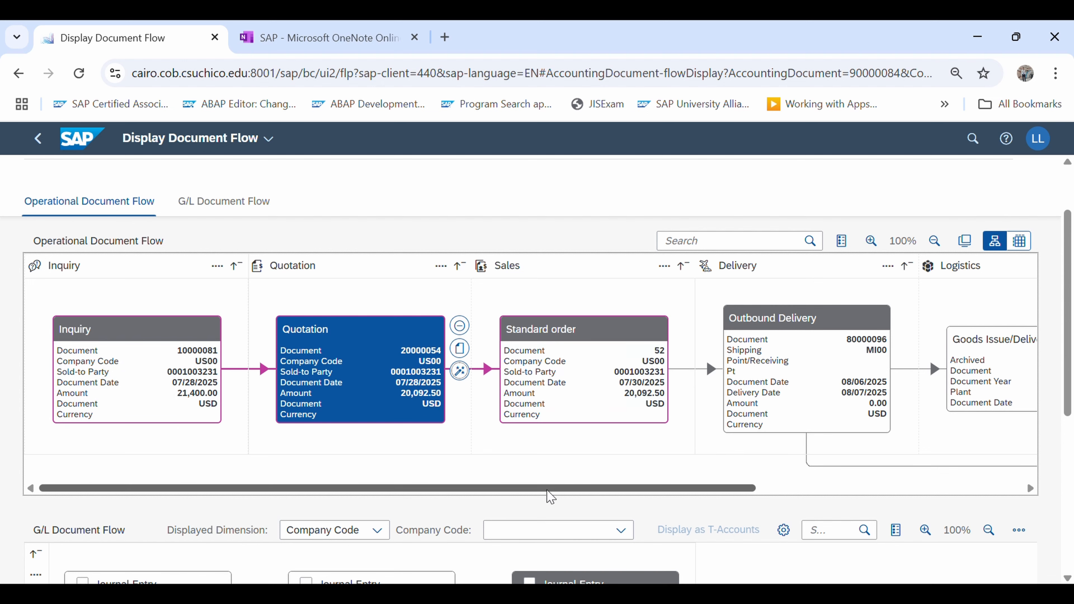
Trace the goods issue and the invoice in the operational flow, and examine the related journal entries in the G/L document flow
drag(545, 490, 760, 491)
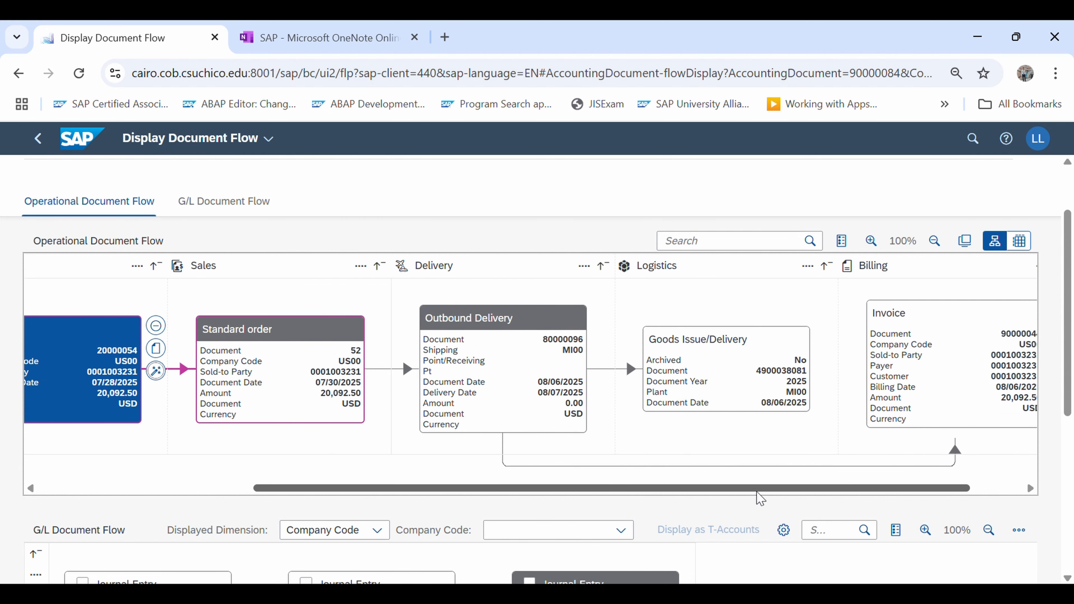
click(731, 379)
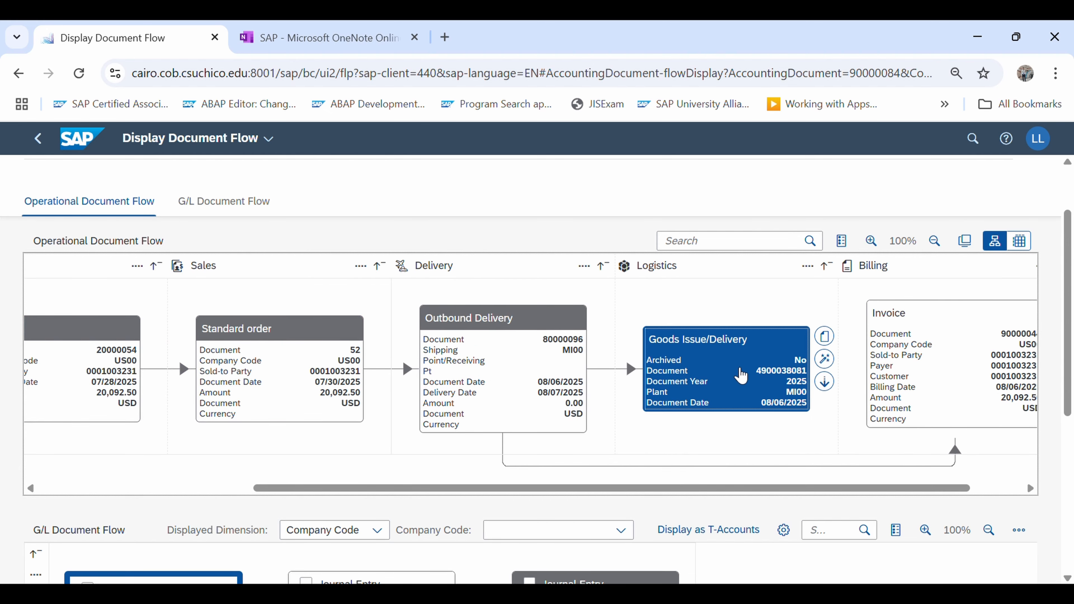
click(825, 360)
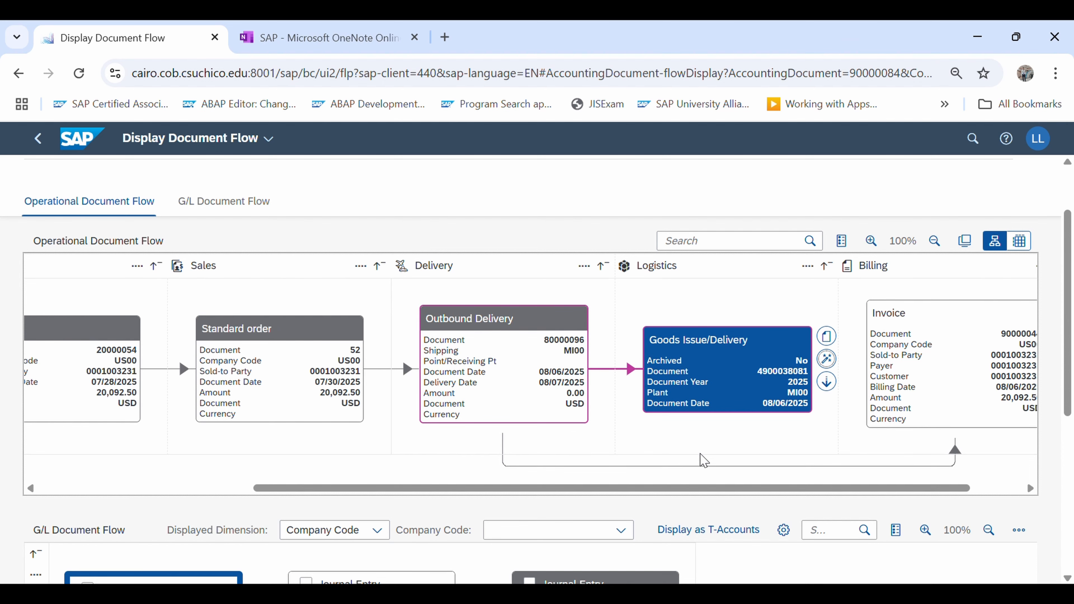
drag(713, 484, 764, 487)
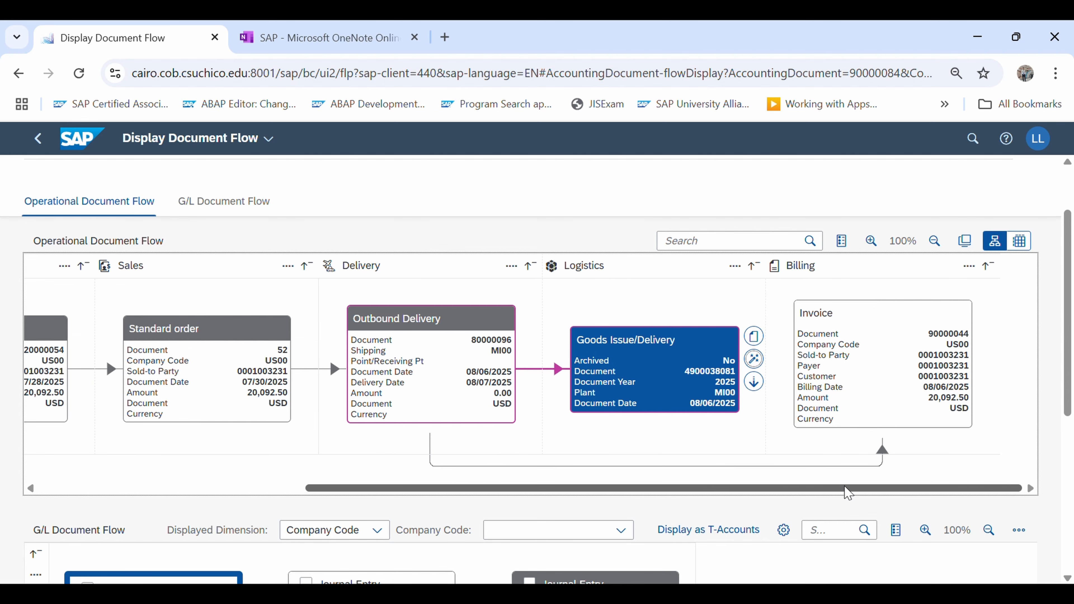
click(875, 381)
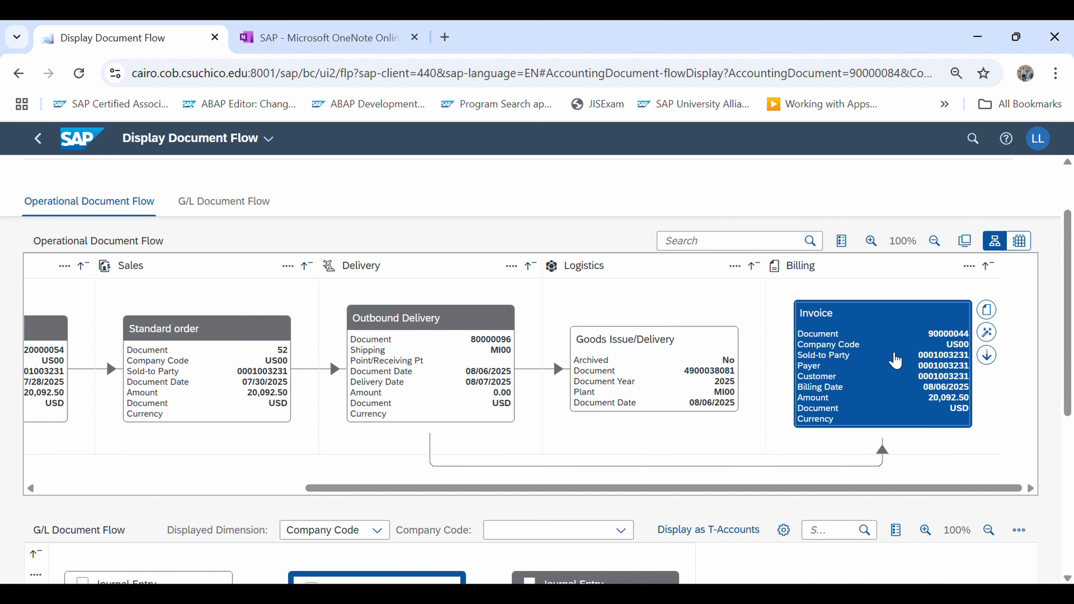
drag(1070, 359, 1071, 497)
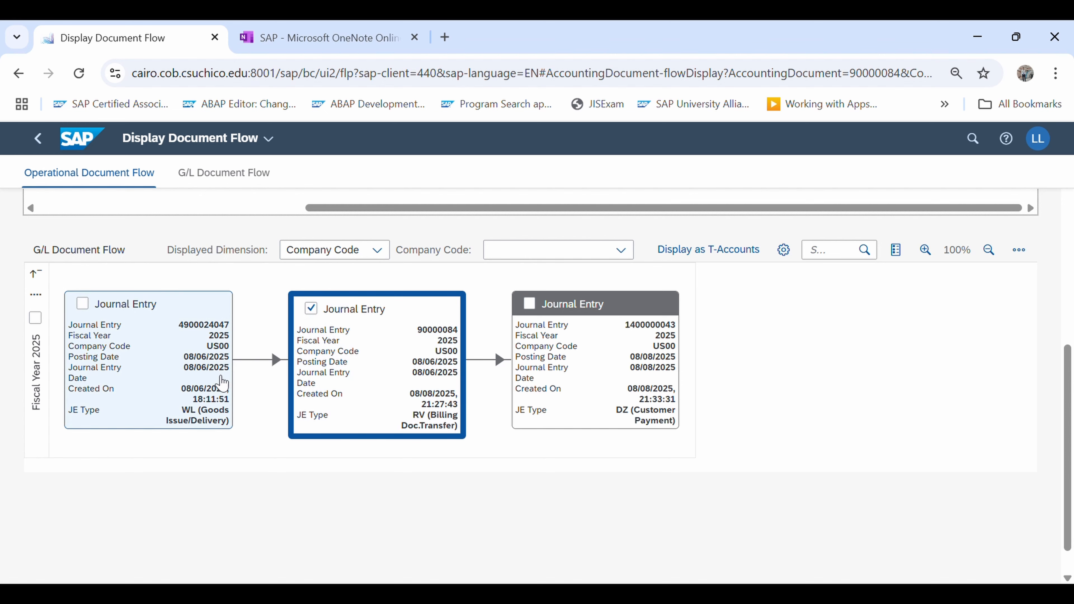
scroll(936, 435, up, 10)
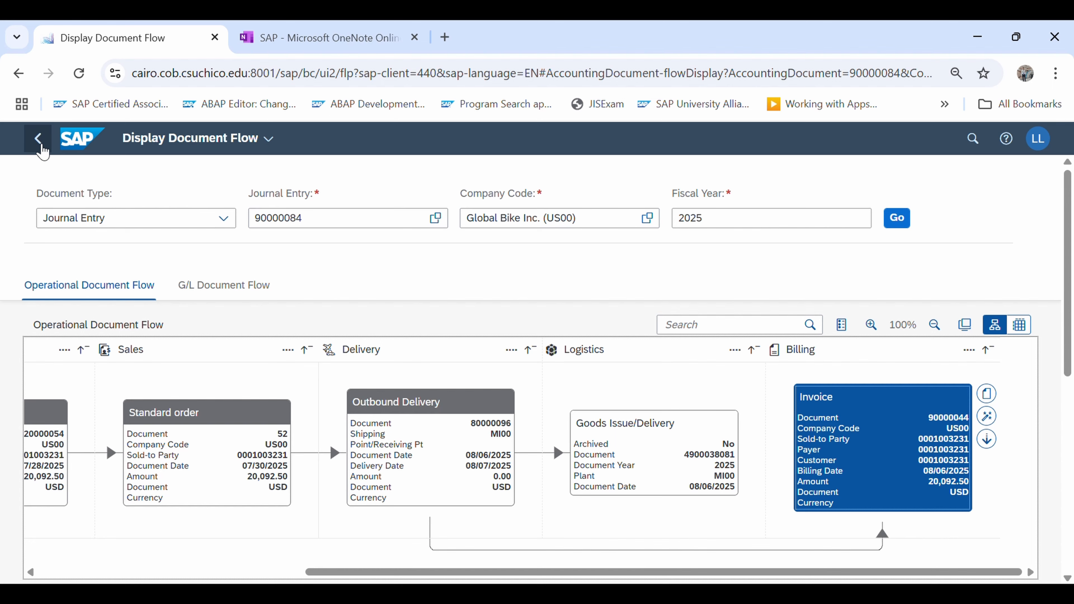
Reopen the order's fulfillment details from Track Sales Orders and display the standard order through VA03, dismissing the information dialog
click(38, 145)
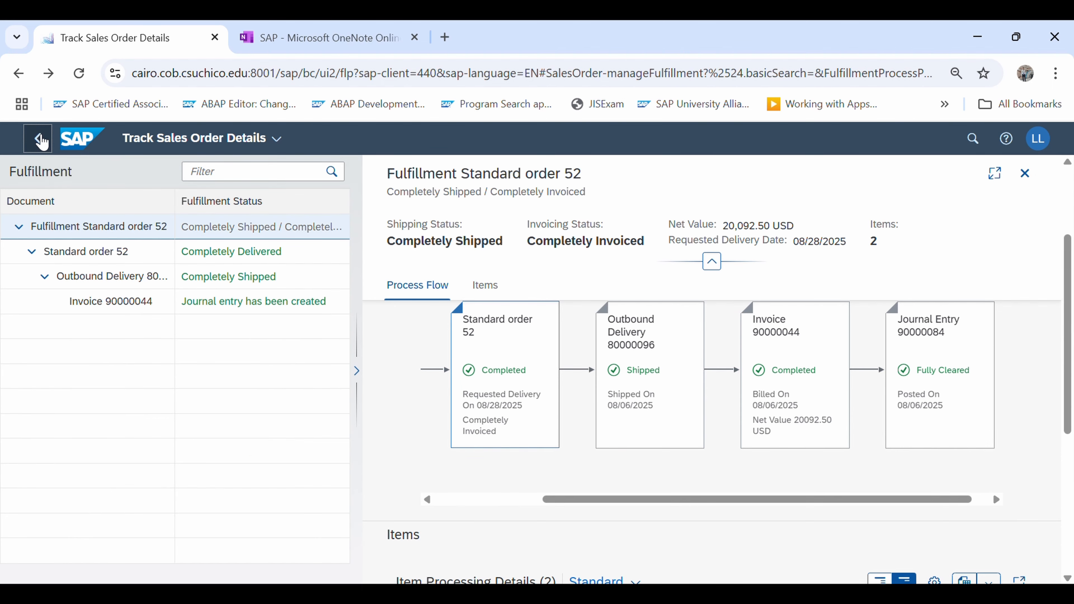
click(38, 139)
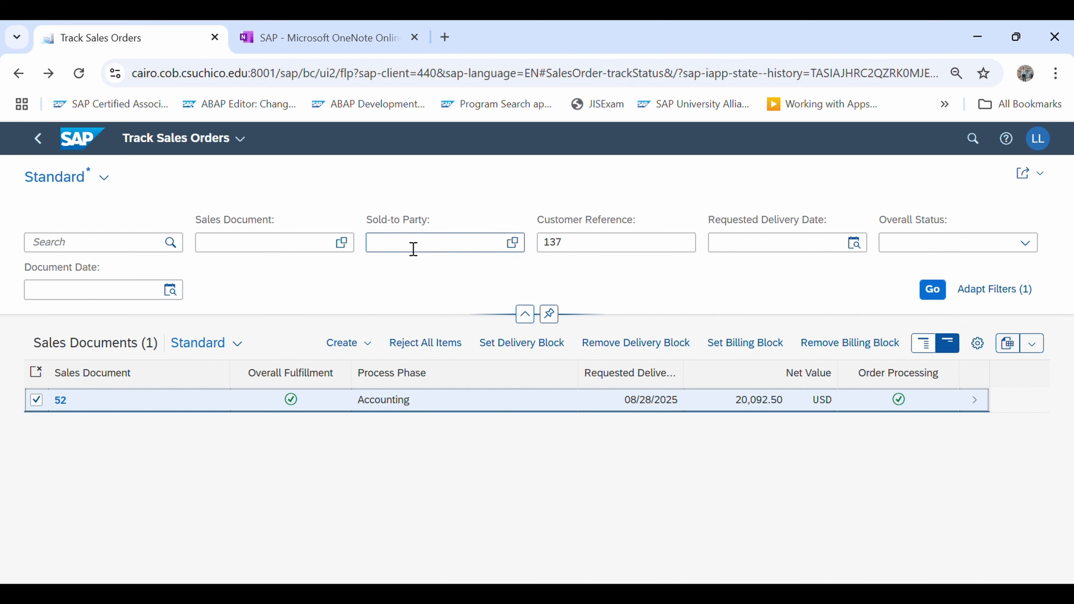
click(975, 401)
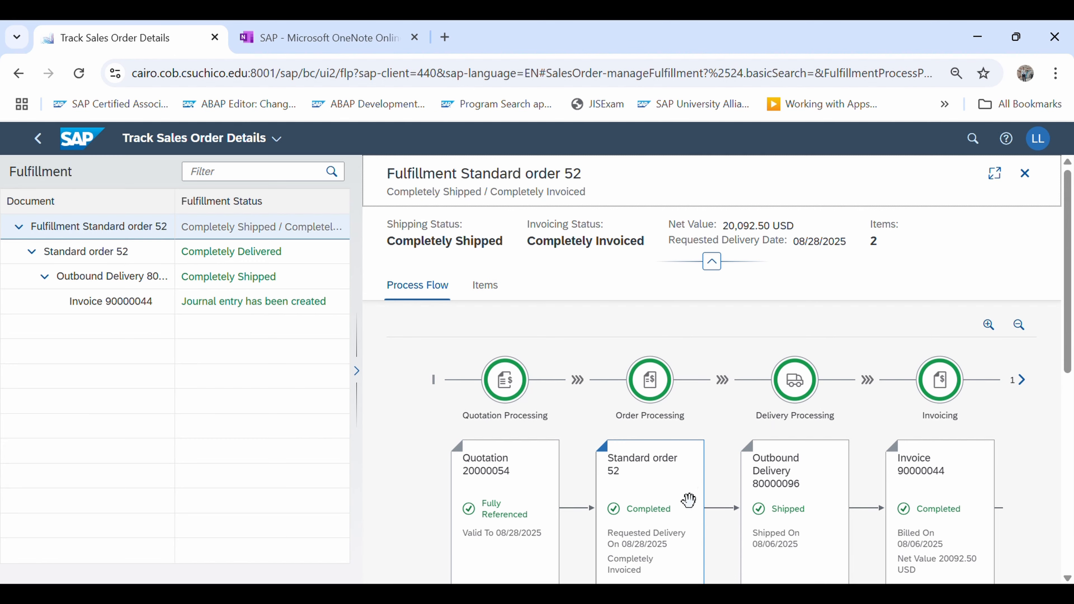
scroll(695, 496, down, 2)
click(672, 407)
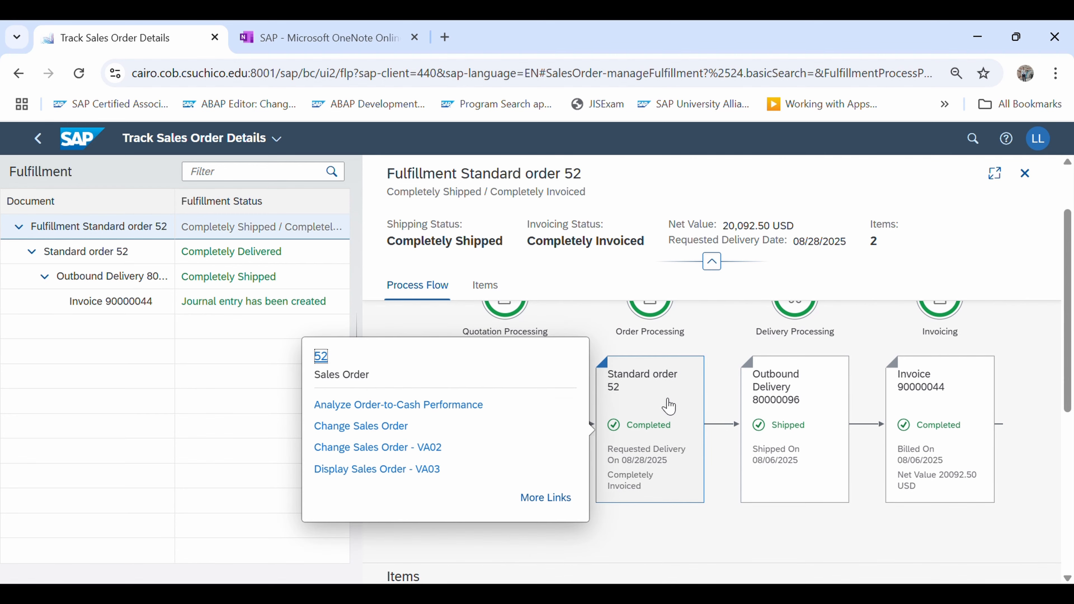
click(372, 471)
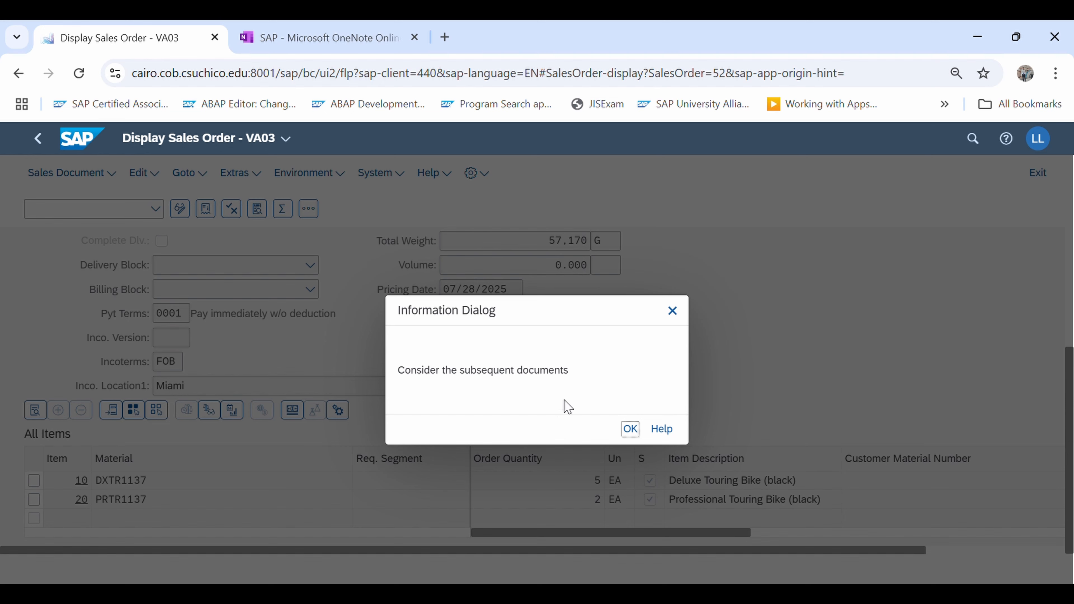
click(673, 311)
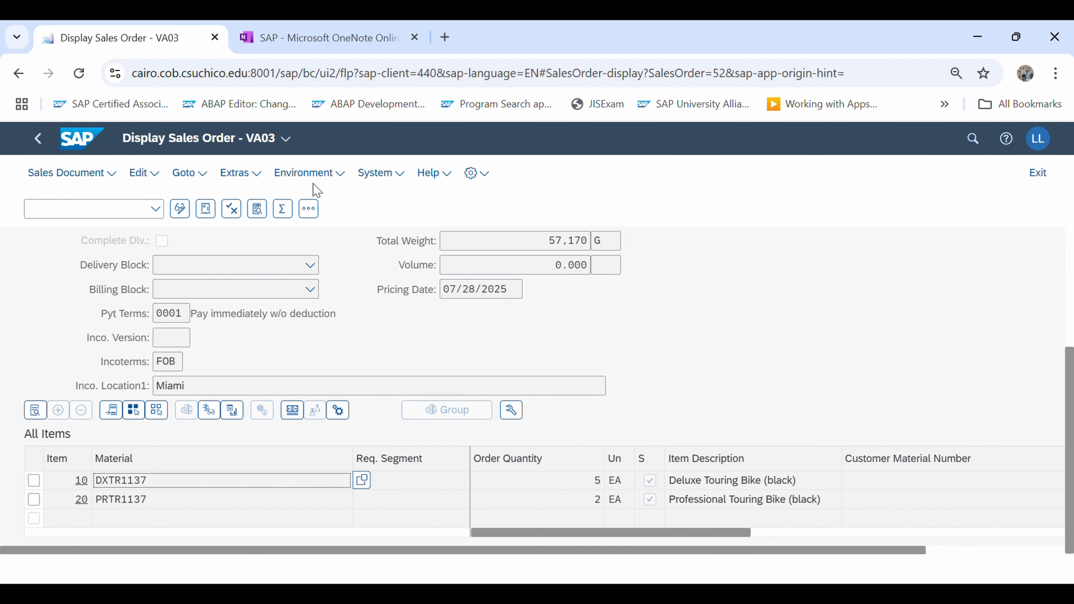
Look over the displayed sales order's header, sales data and item list
click(286, 138)
click(289, 139)
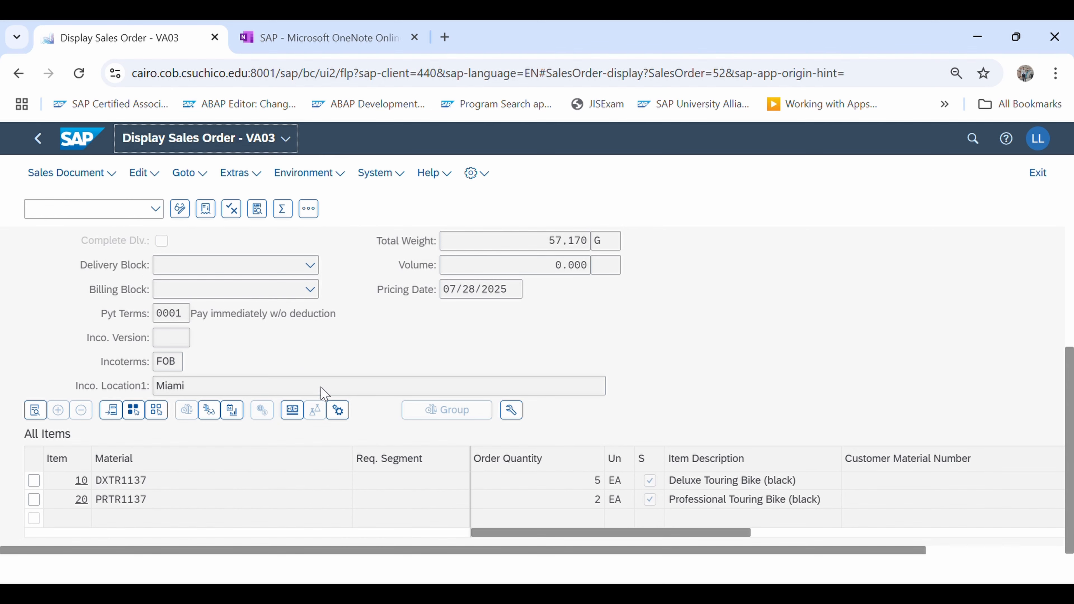
scroll(311, 404, down, 2)
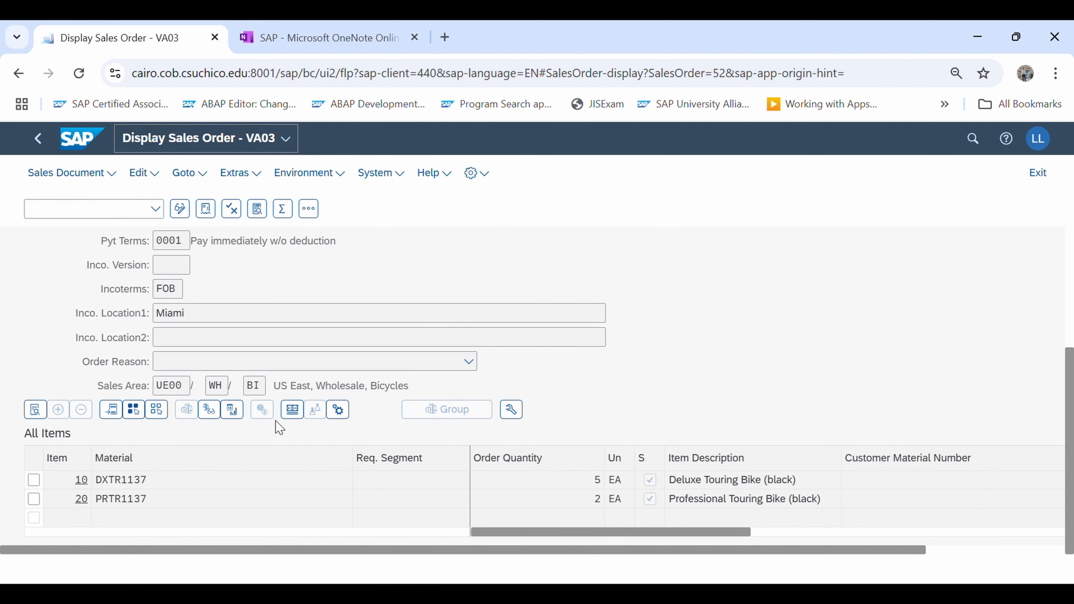
scroll(196, 357, up, 5)
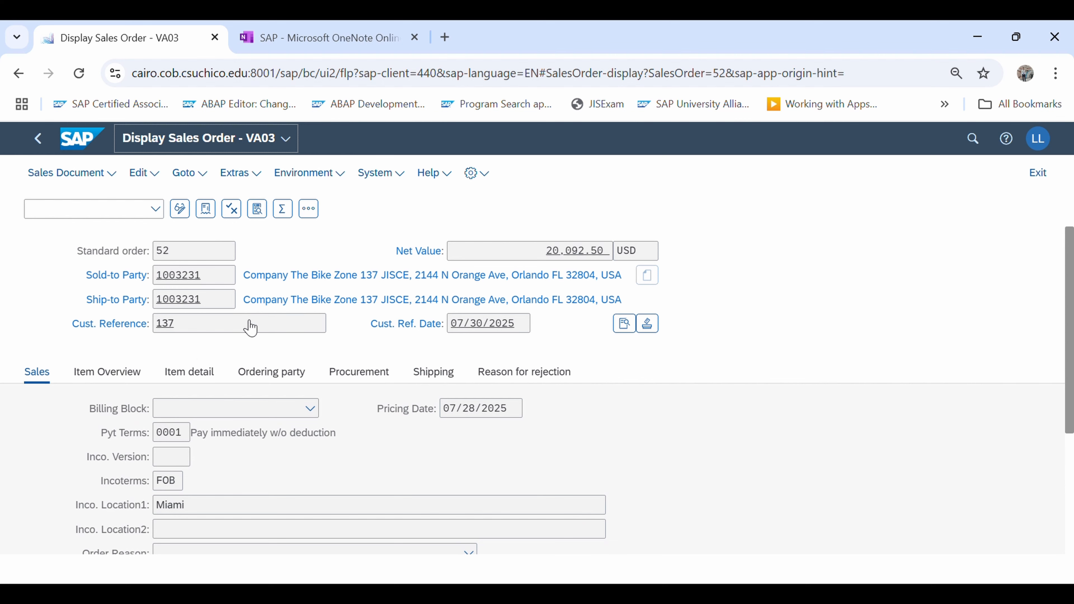
Leave the sales order display and tracking apps and return to the Sales and Distribution home page
click(38, 139)
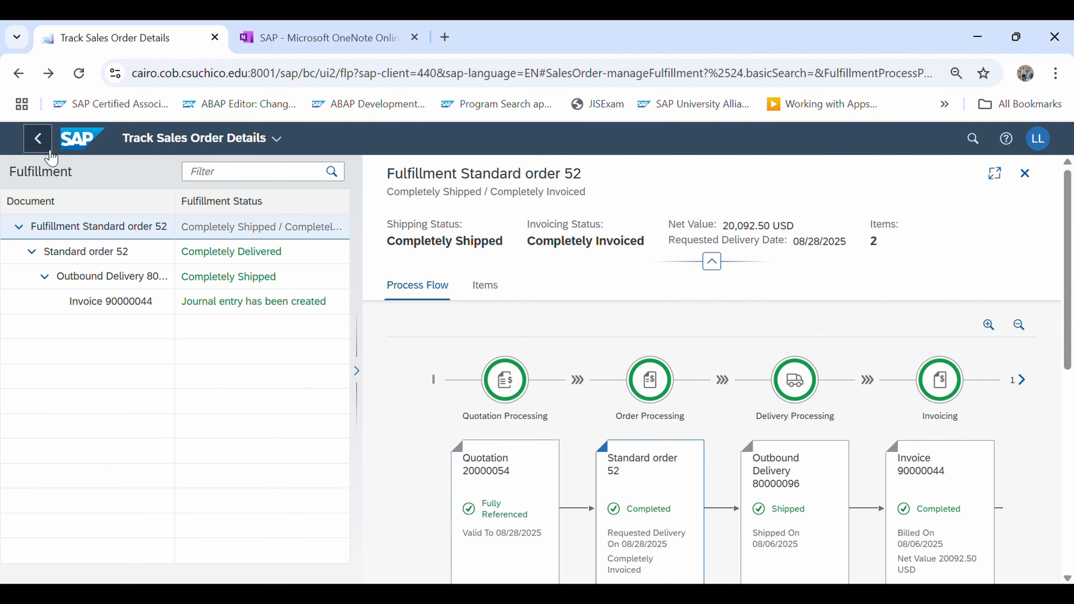
click(38, 138)
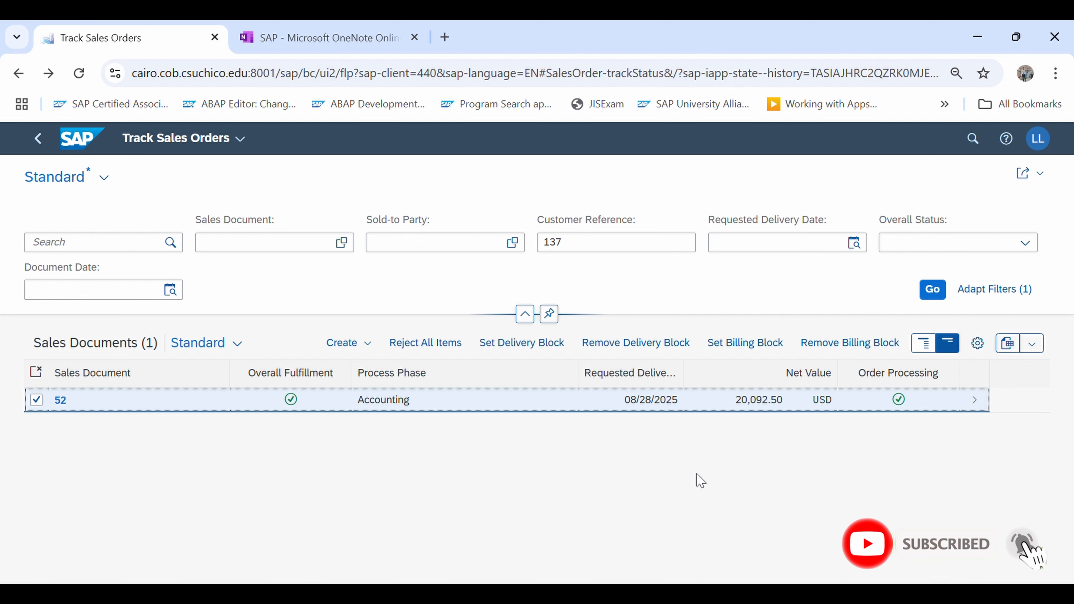
click(37, 138)
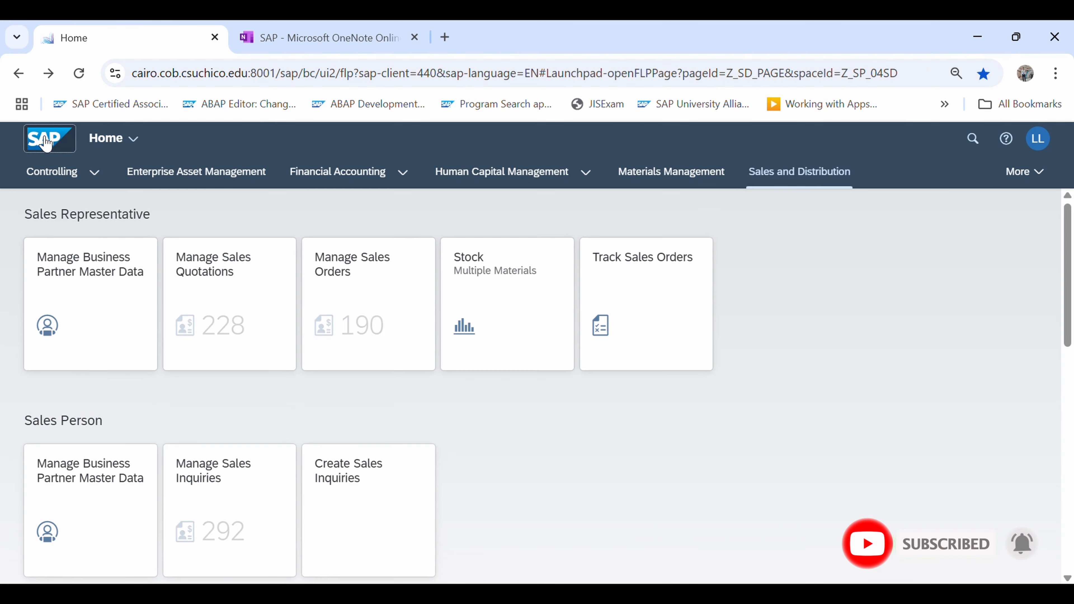
scroll(493, 463, down, 1)
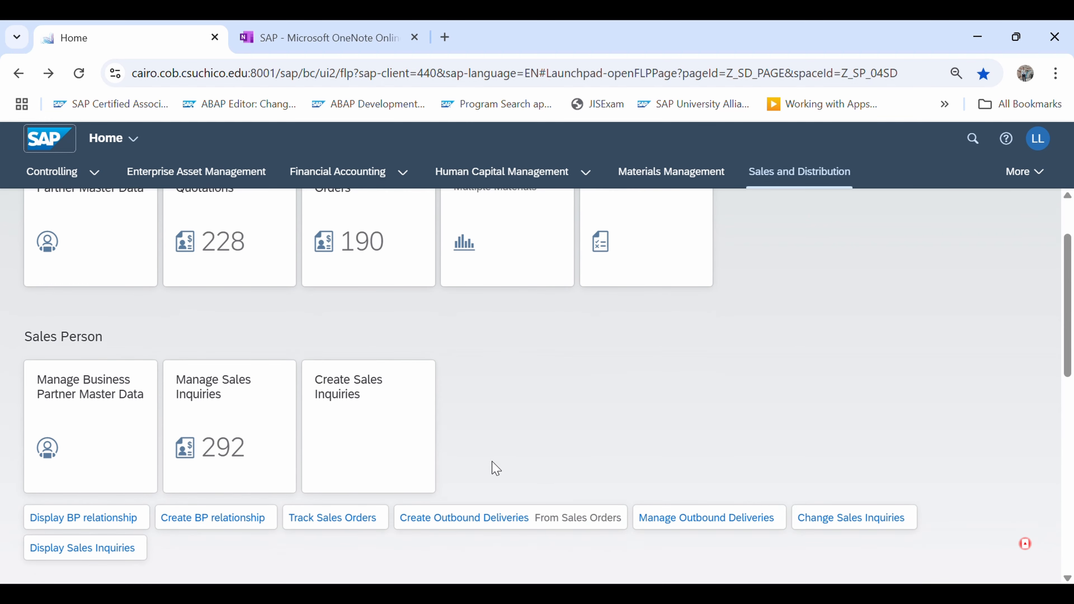
scroll(493, 463, up, 1)
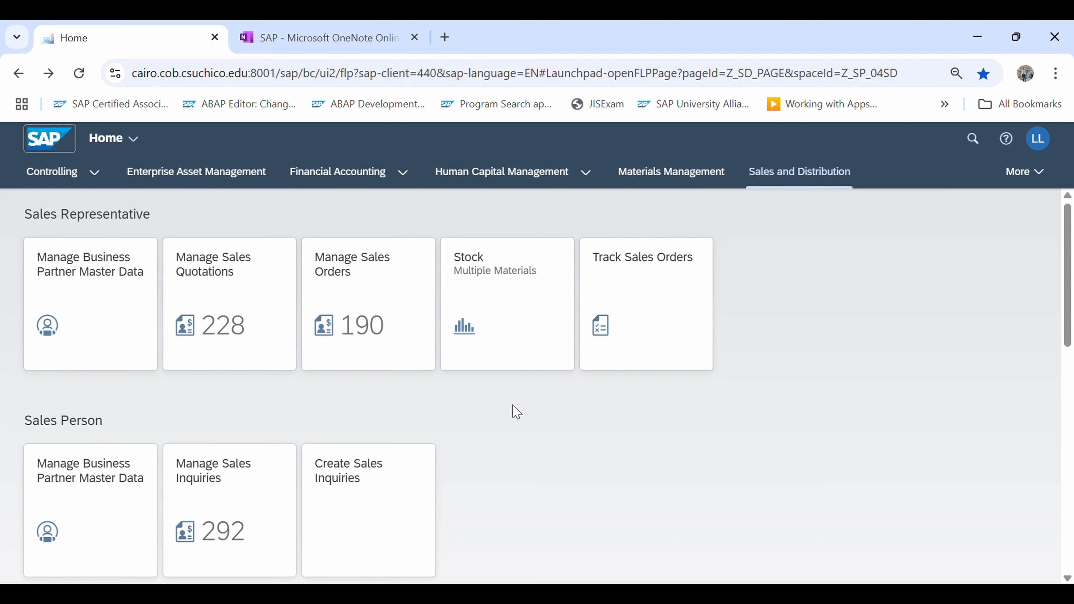
scroll(510, 423, down, 3)
scroll(497, 490, up, 3)
scroll(498, 489, down, 2)
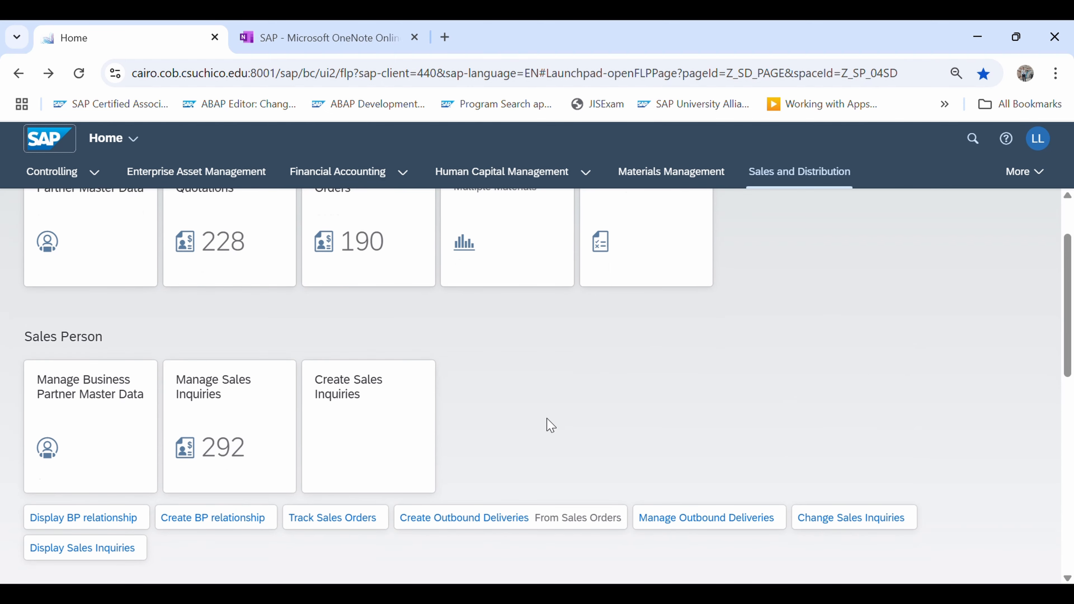
scroll(549, 425, up, 2)
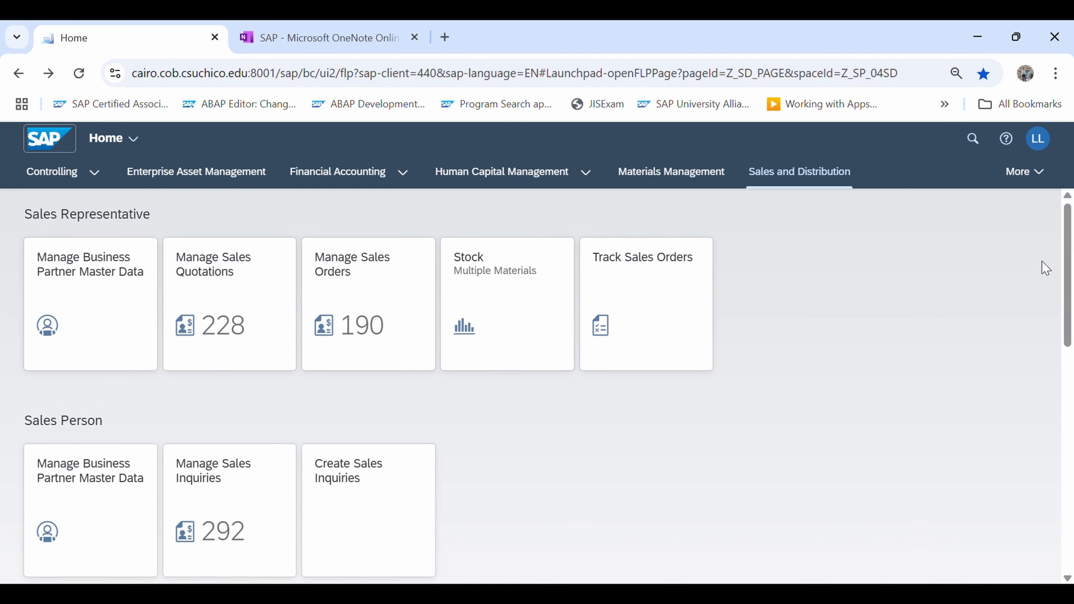
Go to the Student Monitor area of the launchpad and open the Global Bike Student Monitor
click(1036, 174)
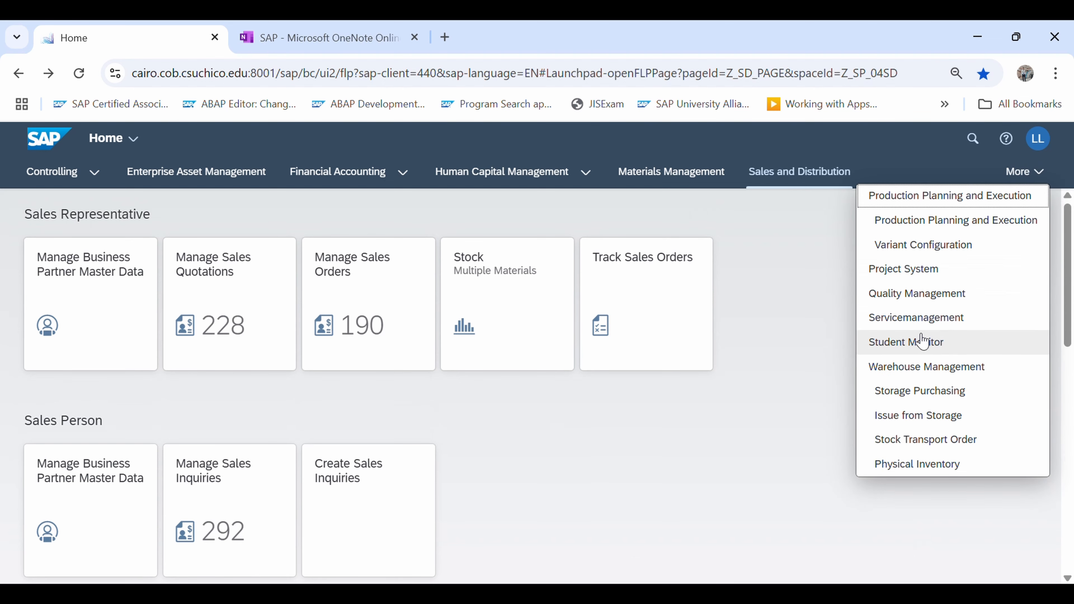
click(924, 343)
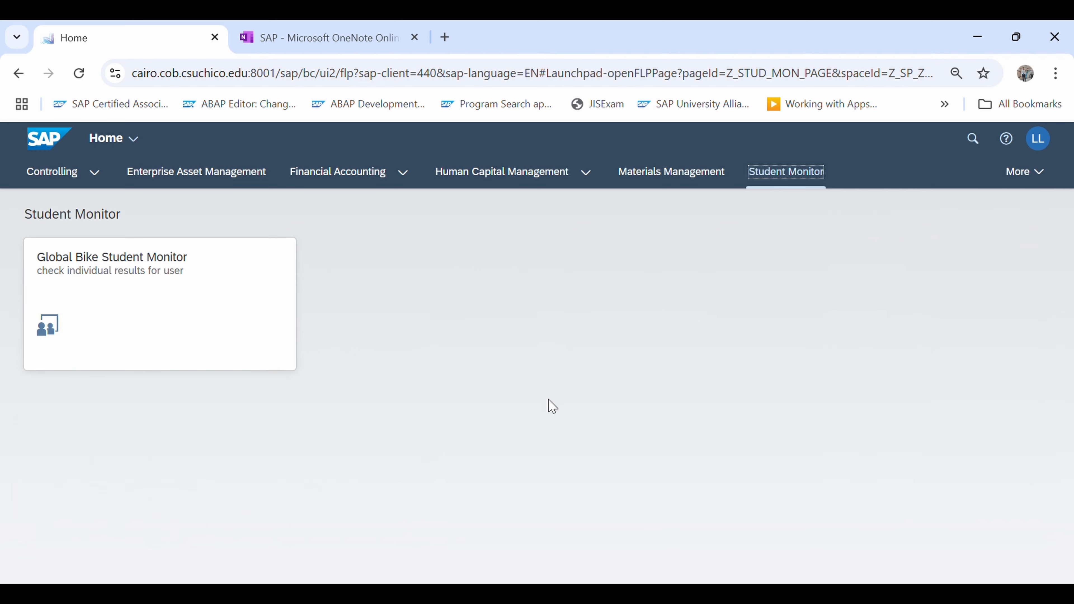
click(186, 298)
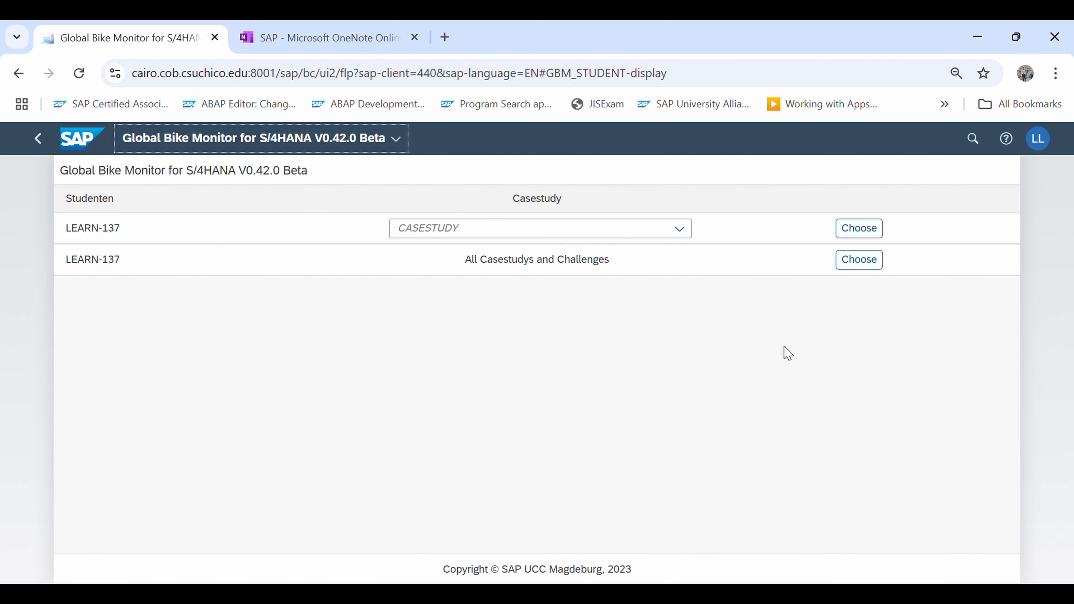
Select the Sales and Distribution - Case Study Fiori case study for the student and display its step results
click(682, 234)
scroll(583, 455, down, 2)
scroll(585, 462, down, 3)
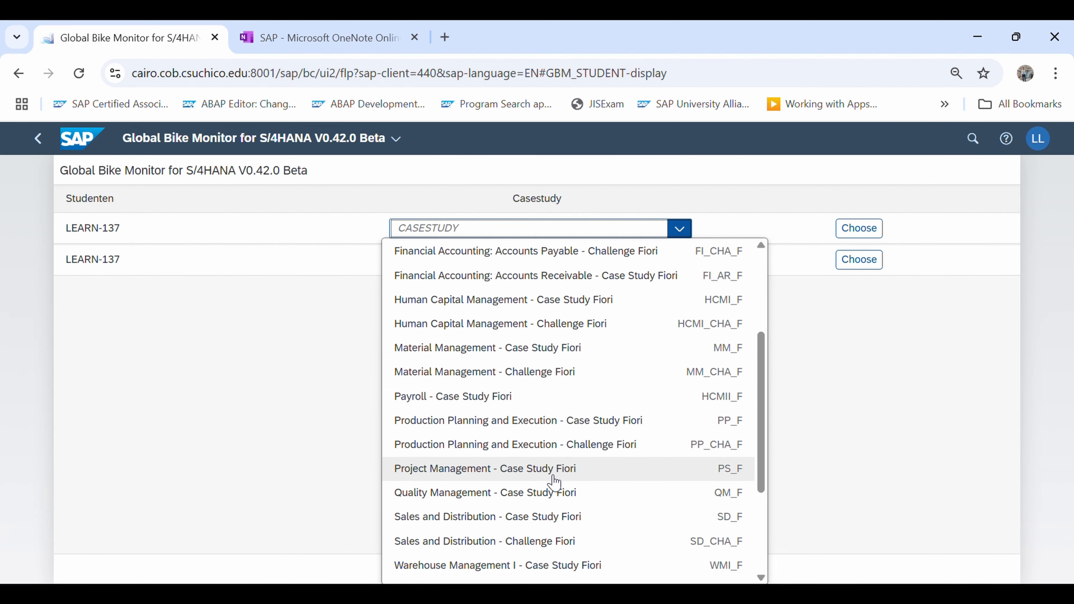
click(488, 519)
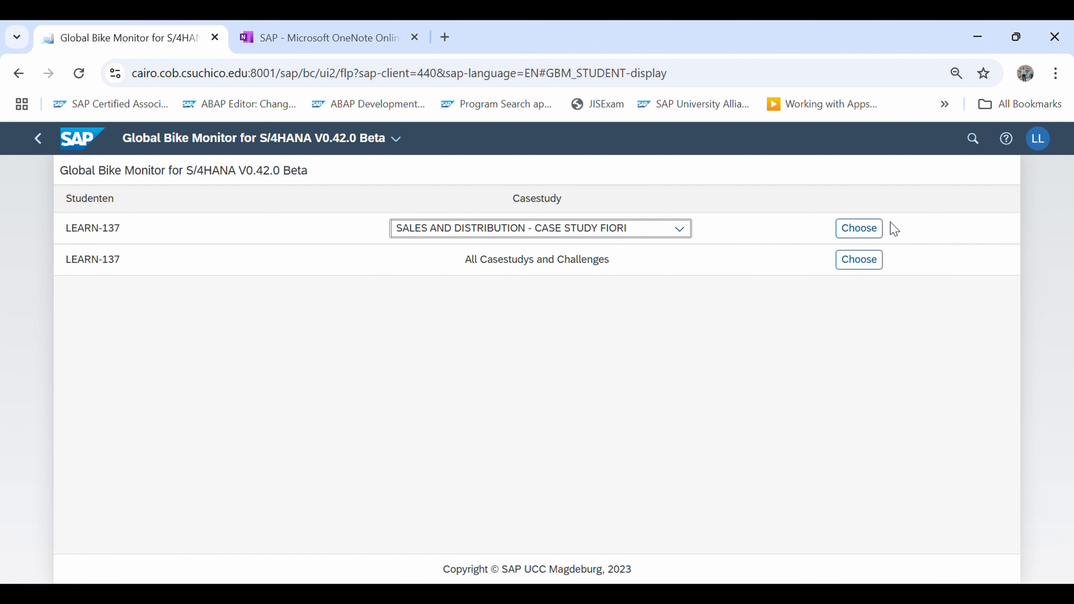
click(879, 229)
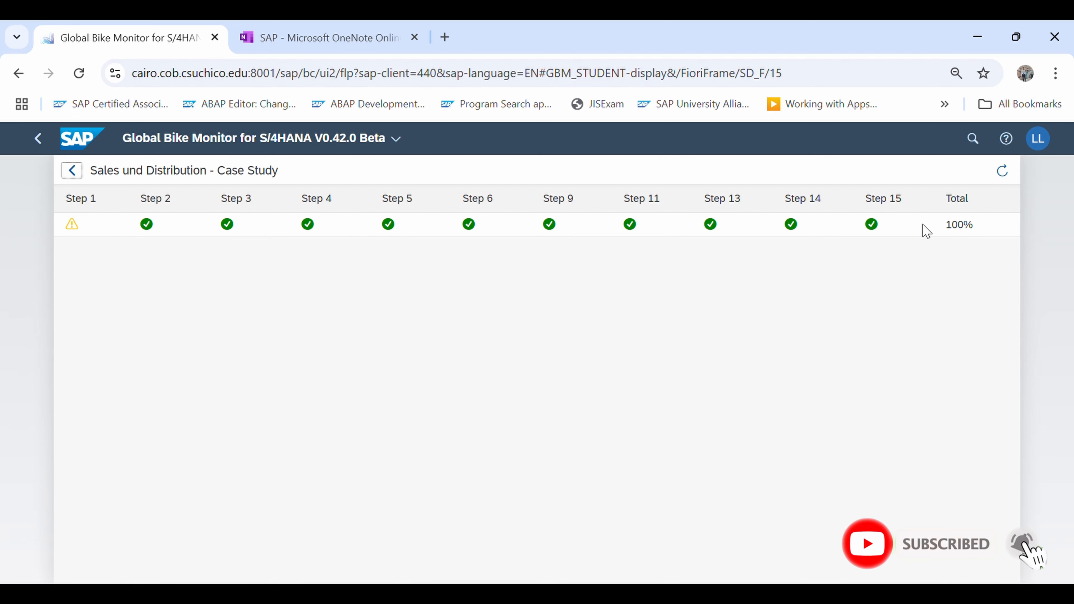
Check the total completion score and the case study title in the results overview
double_click(953, 228)
drag(976, 233, 1012, 231)
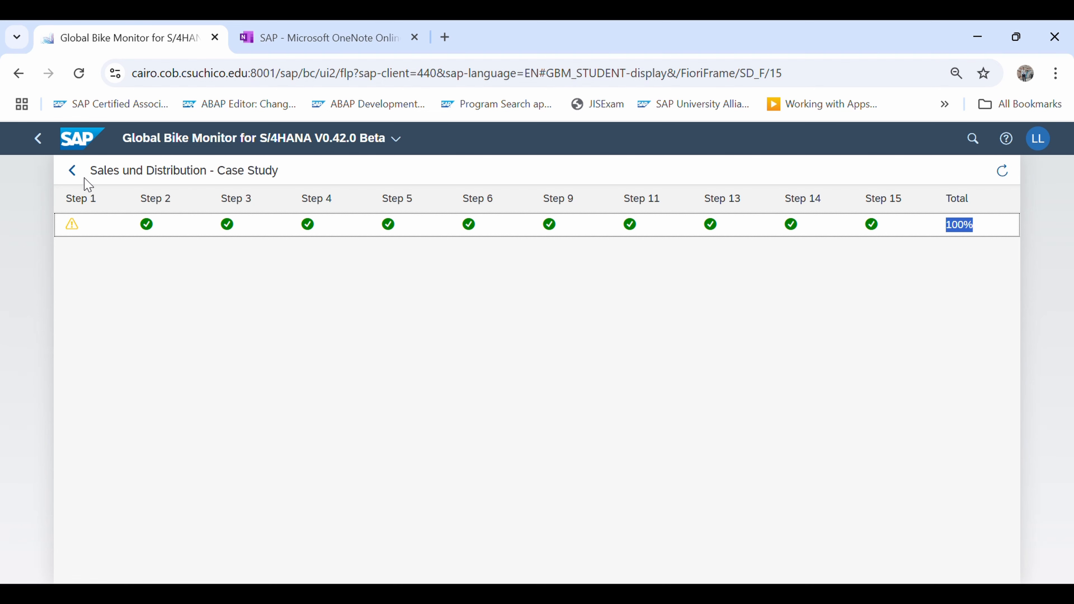
drag(87, 173, 283, 169)
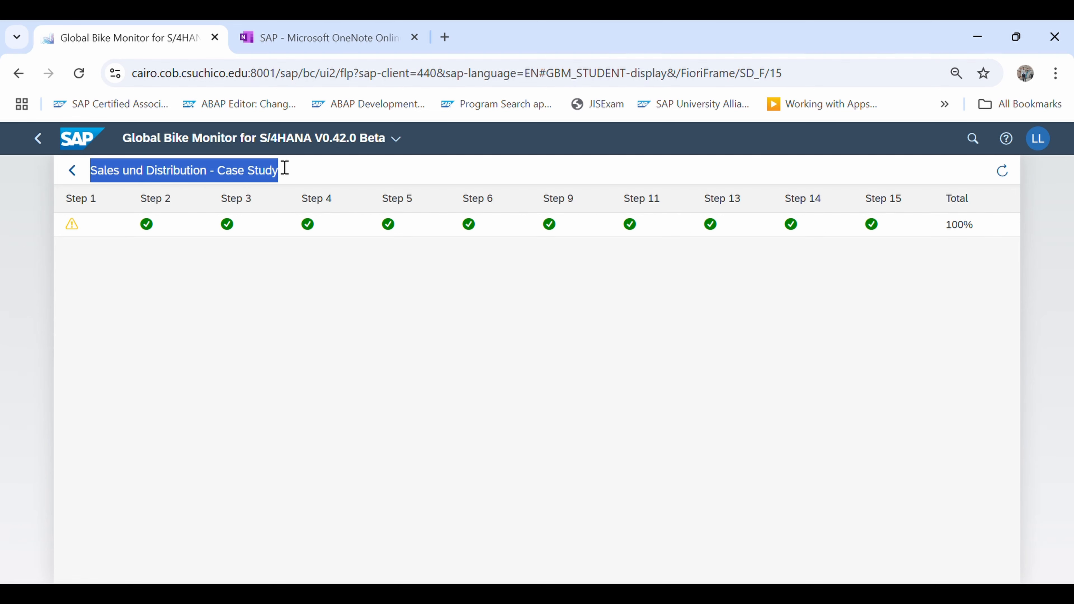